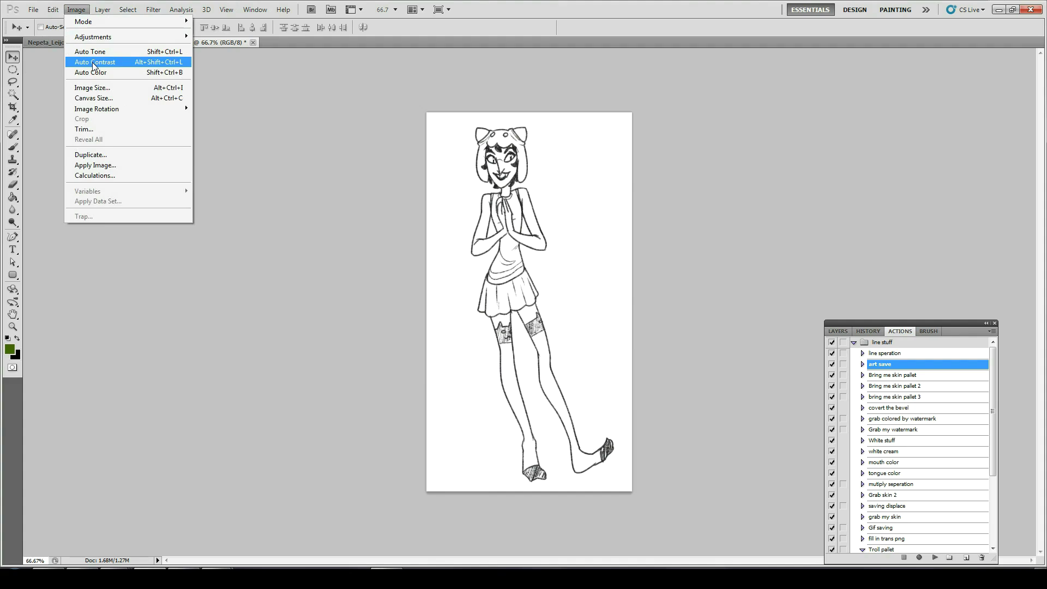
- Apply Auto Contrast to the sketch and run the "line speration" action on it
click(94, 62)
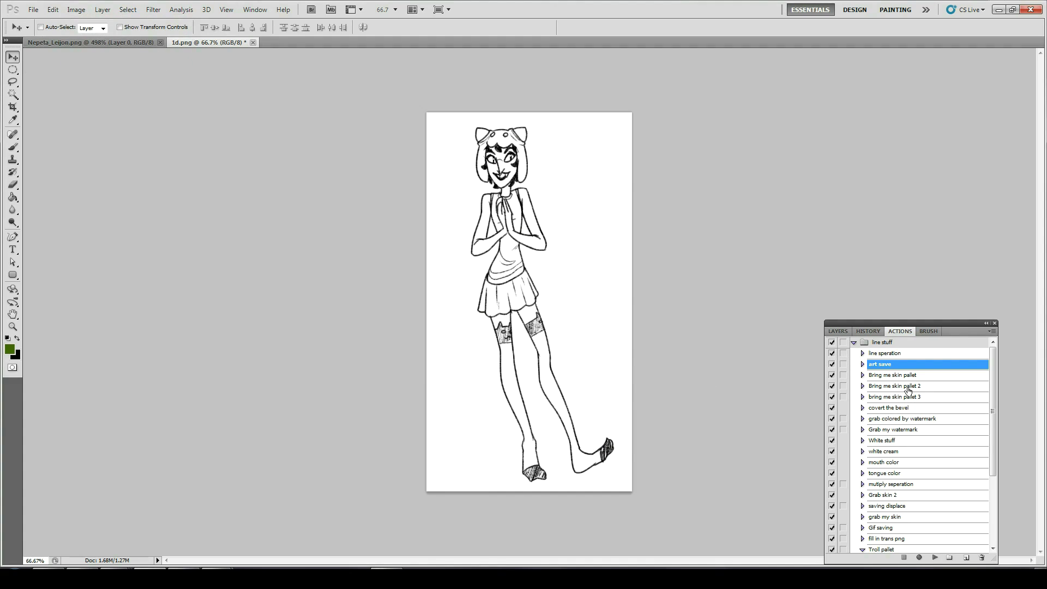
click(908, 355)
click(938, 558)
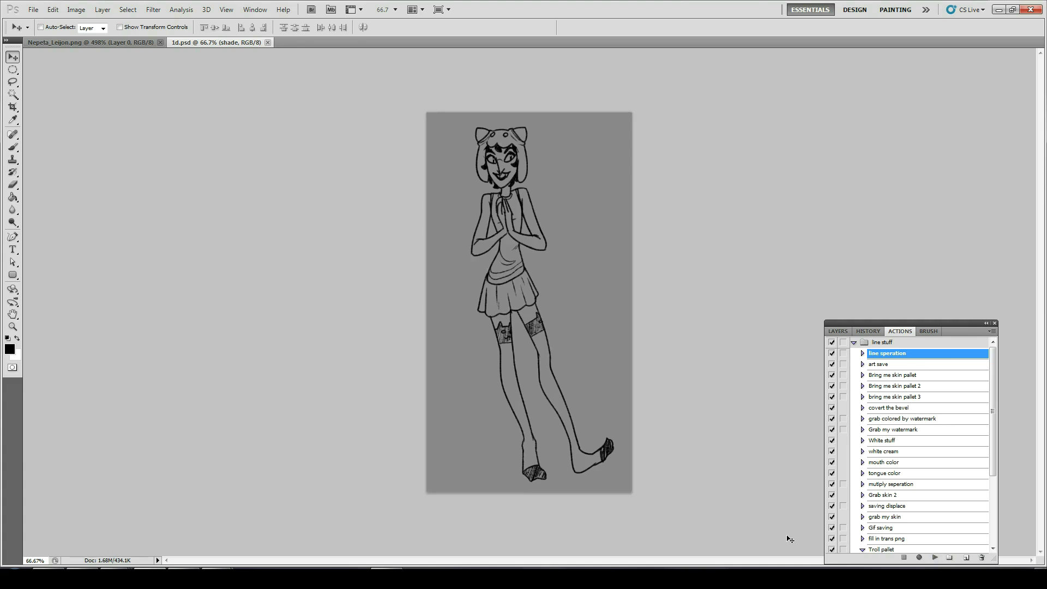
- On the shade layer, use a black size 9 brush to shade the edges of the cat hat, hair and face
key(z)
drag(580, 306, 581, 308)
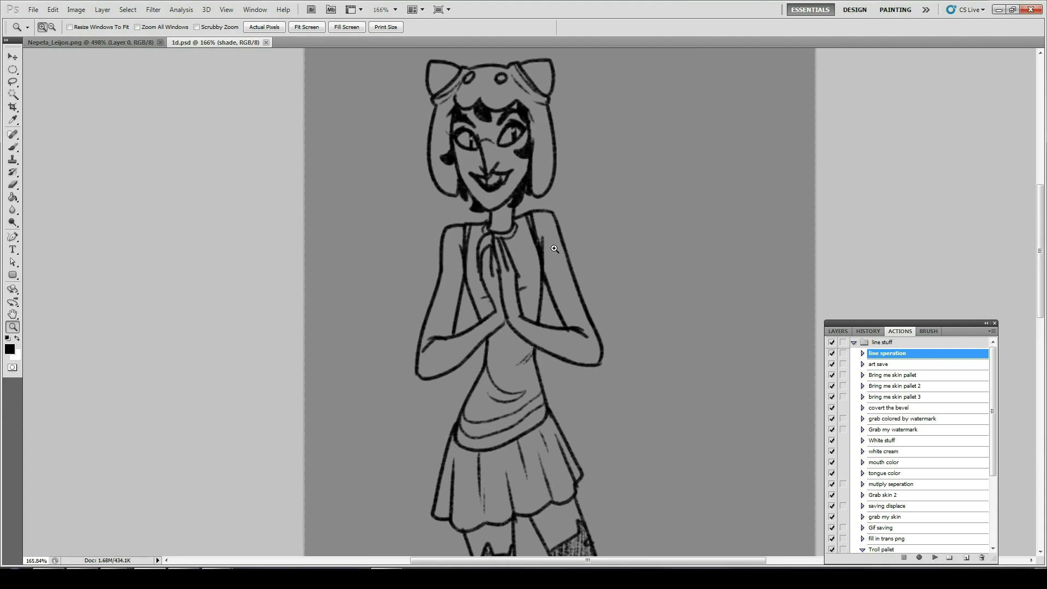
click(829, 332)
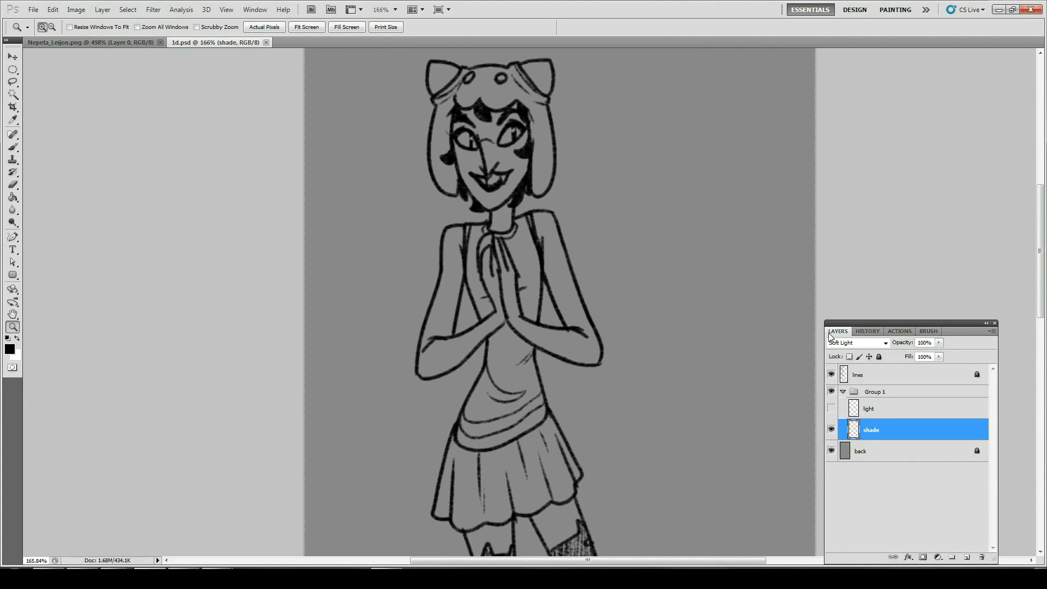
key(b)
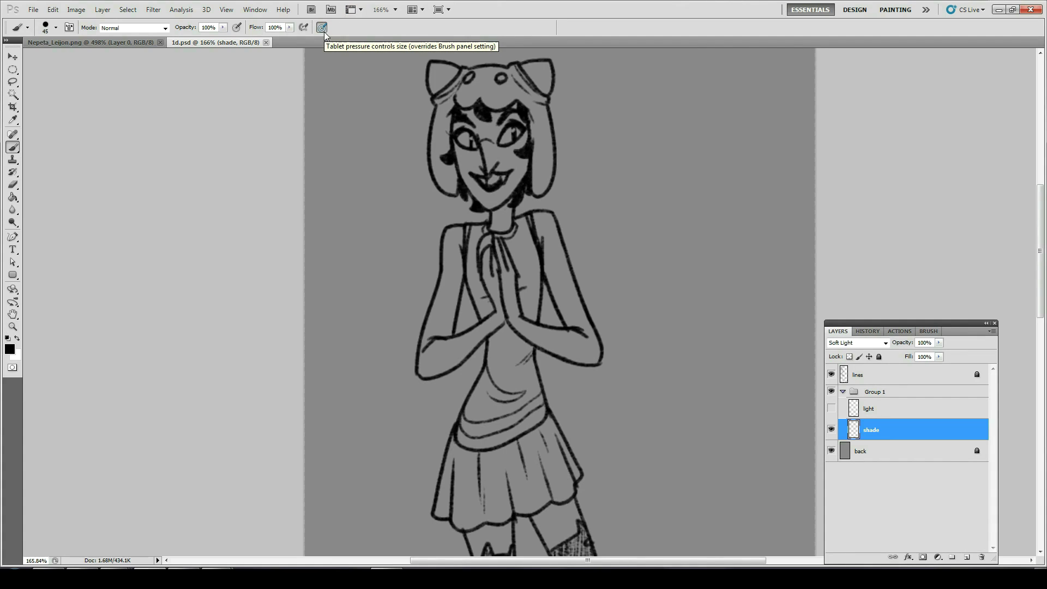
key(bracketleft)
key(bracketleft)
key(bracketleft)
key(bracketleft)
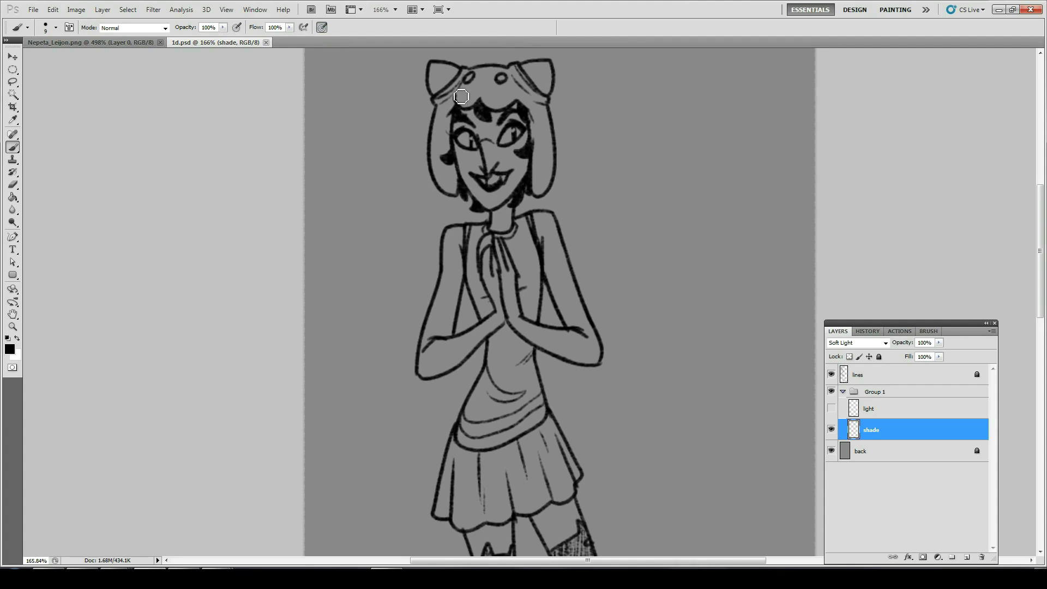
mouse_move(461, 104)
mouse_down()
mouse_move(457, 117)
mouse_move(473, 119)
mouse_move(484, 99)
mouse_move(461, 104)
mouse_move(458, 90)
mouse_move(443, 103)
mouse_move(468, 70)
mouse_move(514, 65)
mouse_move(430, 68)
mouse_move(435, 165)
mouse_move(442, 191)
mouse_move(461, 200)
mouse_up()
mouse_move(462, 105)
mouse_down()
mouse_move(458, 150)
mouse_move(476, 203)
mouse_up()
mouse_move(457, 158)
mouse_down()
mouse_move(484, 205)
mouse_move(507, 205)
mouse_move(529, 173)
mouse_move(527, 109)
mouse_move(499, 113)
mouse_move(481, 101)
mouse_move(546, 100)
mouse_up()
mouse_move(517, 67)
mouse_down()
mouse_move(552, 103)
mouse_move(554, 64)
mouse_move(551, 120)
mouse_move(531, 117)
mouse_move(543, 199)
mouse_move(556, 171)
mouse_move(552, 97)
mouse_up()
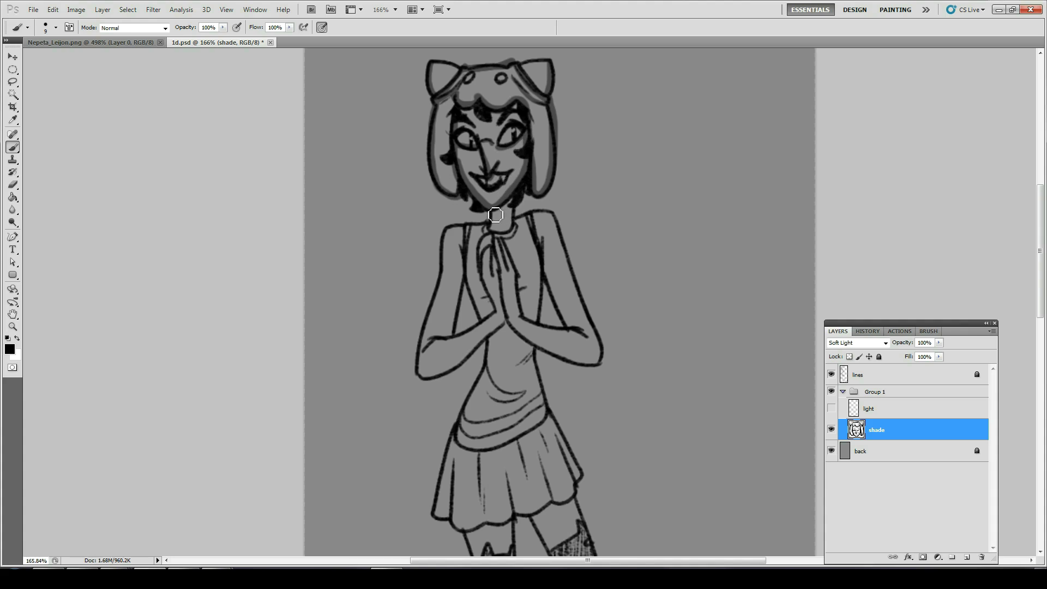
- Paint black shading on the neck, shoulders, both arms, hands and the sides of the chest
mouse_move(495, 214)
mouse_down()
mouse_move(516, 205)
mouse_move(513, 234)
mouse_move(546, 214)
mouse_move(511, 239)
mouse_move(466, 232)
mouse_move(484, 325)
mouse_move(474, 272)
mouse_move(482, 227)
mouse_move(473, 261)
mouse_move(487, 232)
mouse_move(453, 234)
mouse_move(422, 365)
mouse_move(454, 339)
mouse_move(452, 232)
mouse_up()
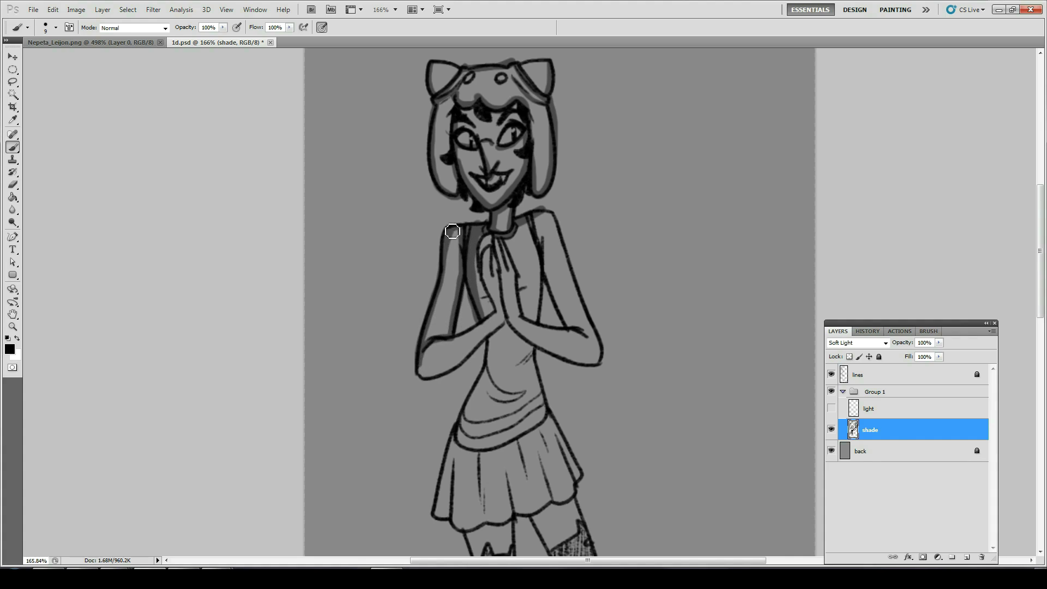
drag(531, 221, 543, 314)
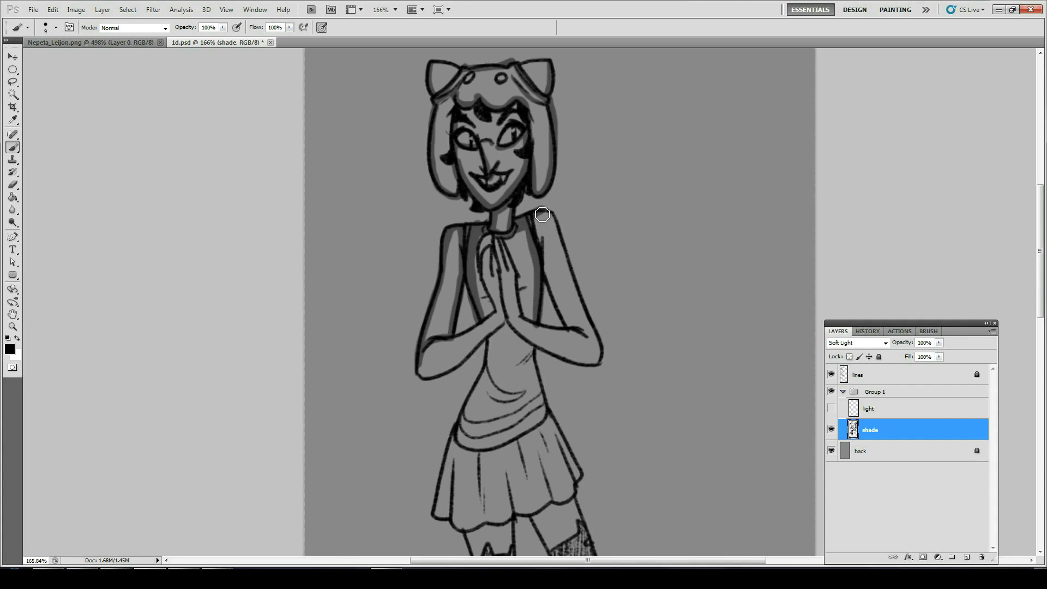
mouse_move(550, 217)
mouse_down()
mouse_move(602, 364)
mouse_move(560, 361)
mouse_move(513, 326)
mouse_move(499, 243)
mouse_move(529, 326)
mouse_move(590, 343)
mouse_move(561, 317)
mouse_move(546, 242)
mouse_move(528, 294)
mouse_move(485, 303)
mouse_move(499, 319)
mouse_move(484, 263)
mouse_move(497, 240)
mouse_move(486, 247)
mouse_move(507, 328)
mouse_move(441, 379)
mouse_move(421, 375)
mouse_move(435, 348)
mouse_move(503, 311)
mouse_move(483, 324)
mouse_move(487, 354)
mouse_up()
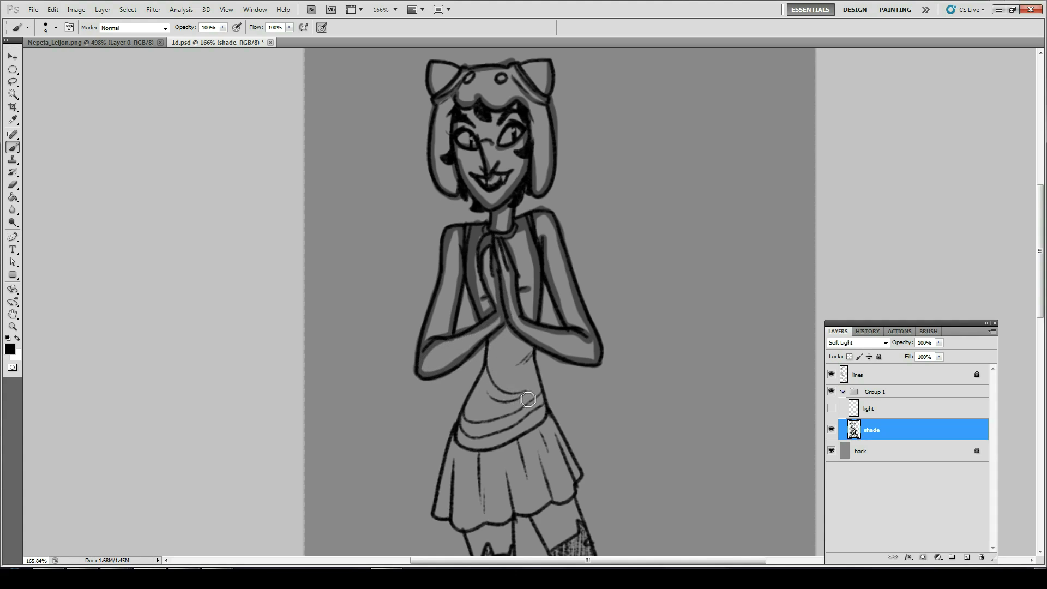
- Shade the fabric folds across the stomach and the side of the waist on the shirt
mouse_move(520, 396)
mouse_down()
mouse_move(490, 377)
mouse_move(489, 335)
mouse_up()
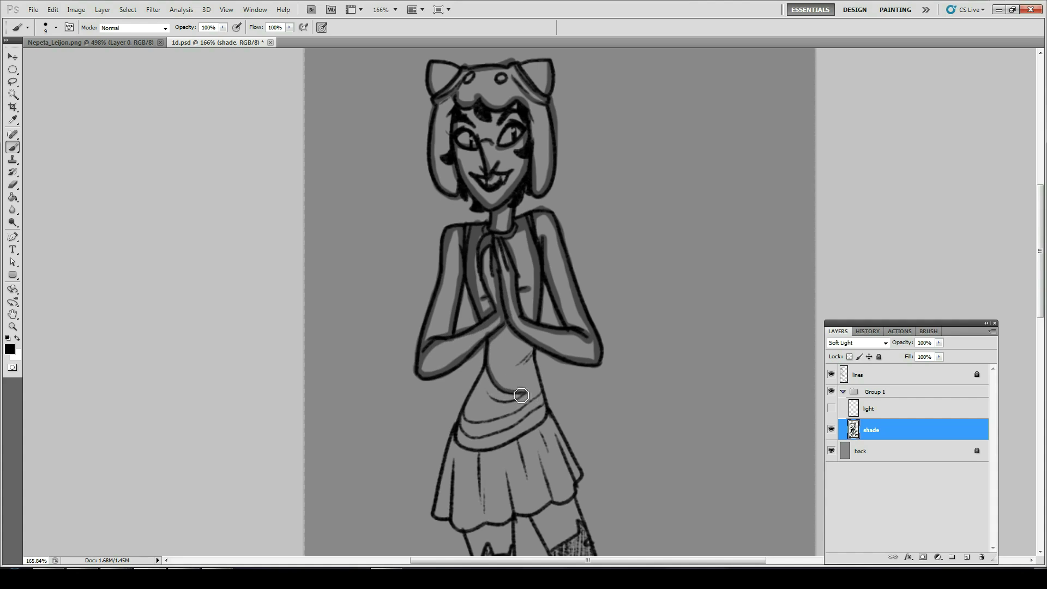
mouse_move(519, 396)
mouse_down()
mouse_move(499, 381)
mouse_move(496, 340)
mouse_move(506, 330)
mouse_move(540, 350)
mouse_move(525, 373)
mouse_move(538, 353)
mouse_up()
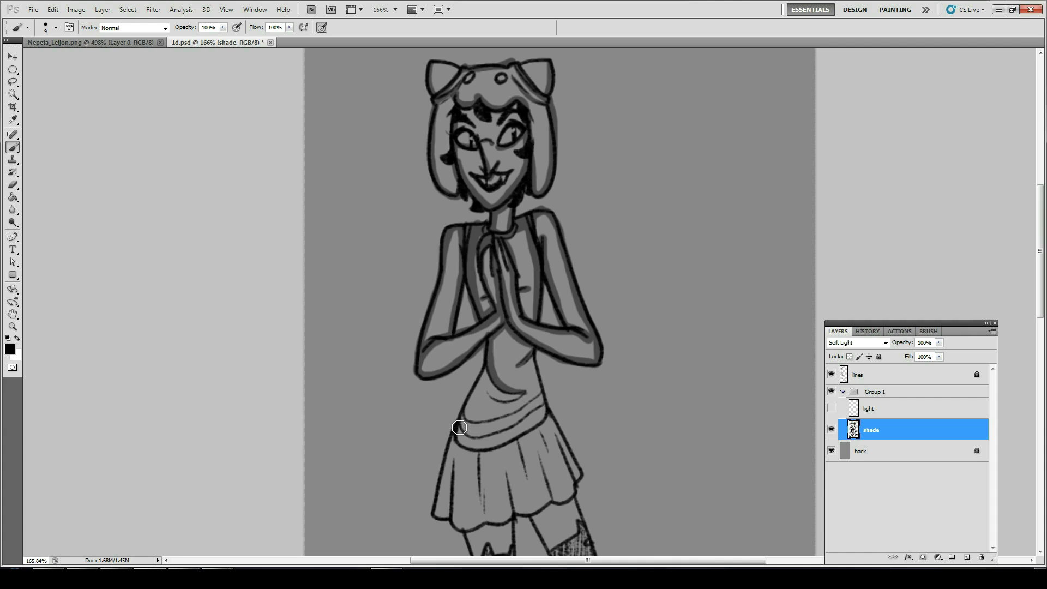
drag(461, 434, 487, 370)
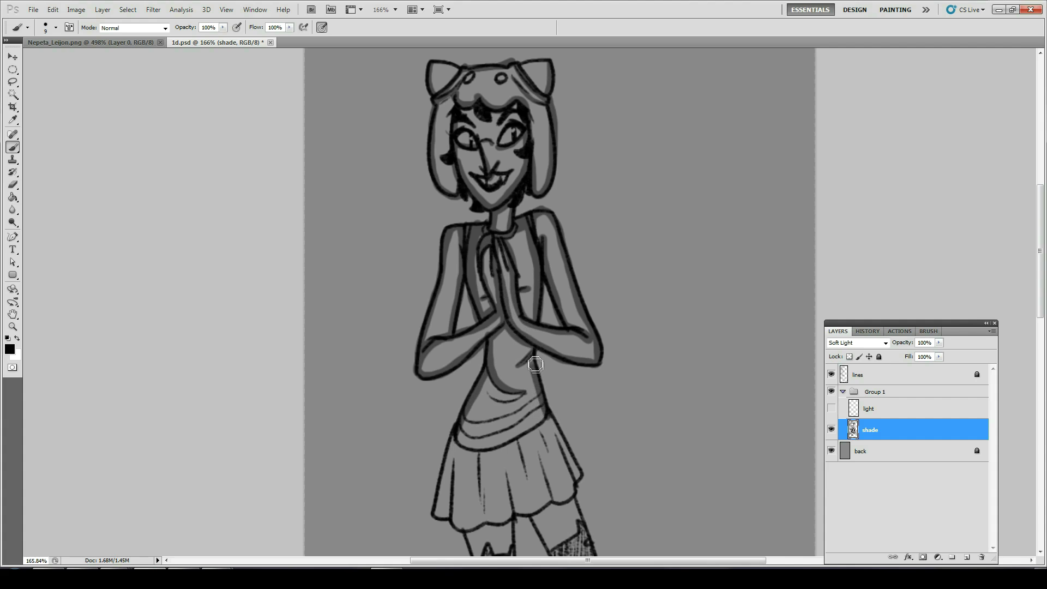
- Shade the skirt's pleats, side panels and scalloped hem, along with the lower shirt folds above it
drag(536, 433, 519, 215)
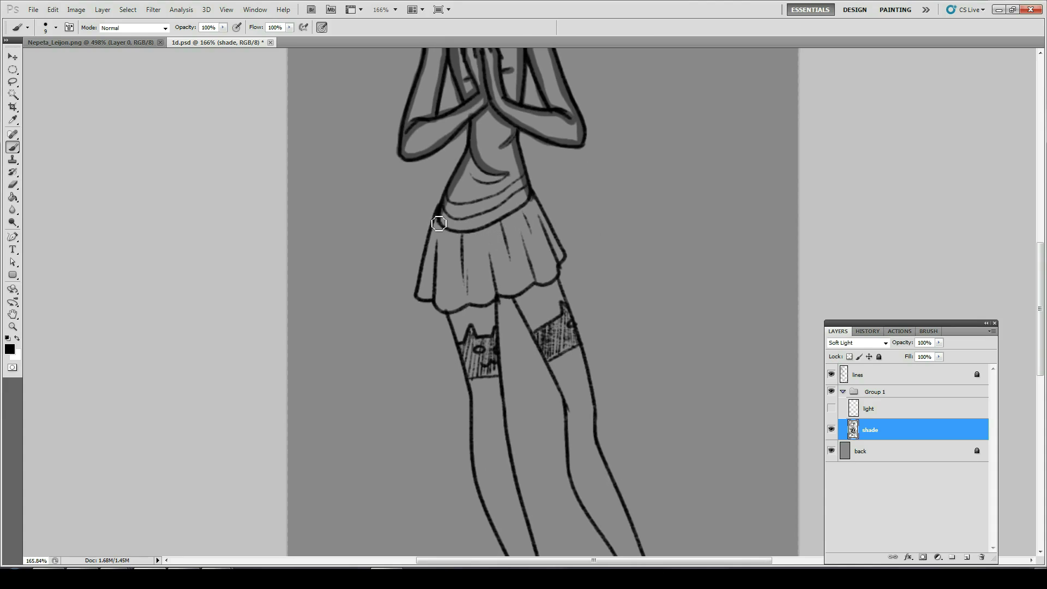
mouse_move(443, 212)
mouse_down()
mouse_move(423, 298)
mouse_move(432, 304)
mouse_move(440, 226)
mouse_move(429, 290)
mouse_up()
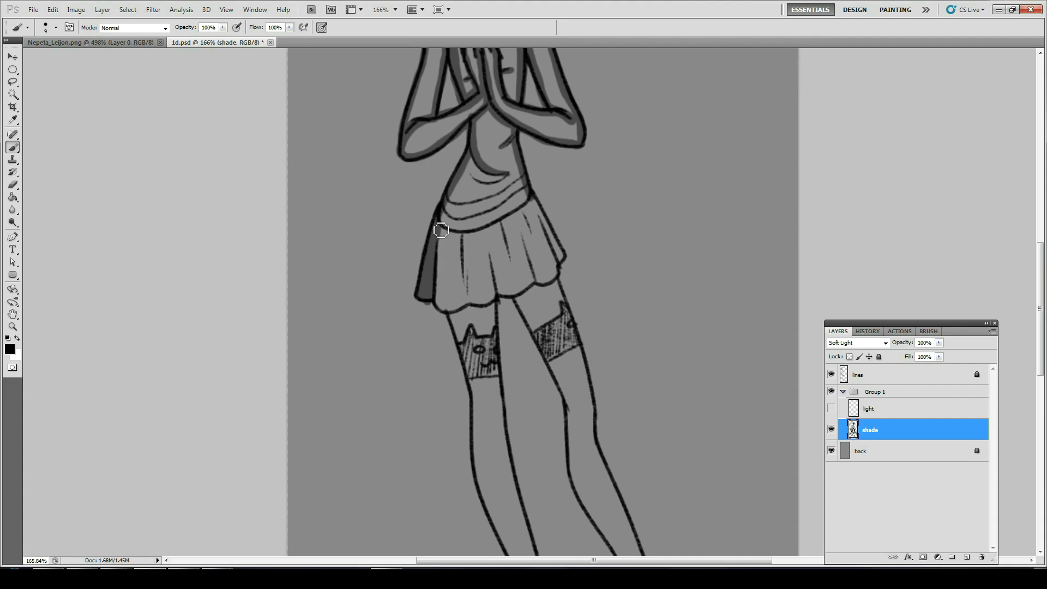
mouse_move(441, 230)
mouse_down()
mouse_move(442, 309)
mouse_move(498, 301)
mouse_move(492, 259)
mouse_move(498, 301)
mouse_up()
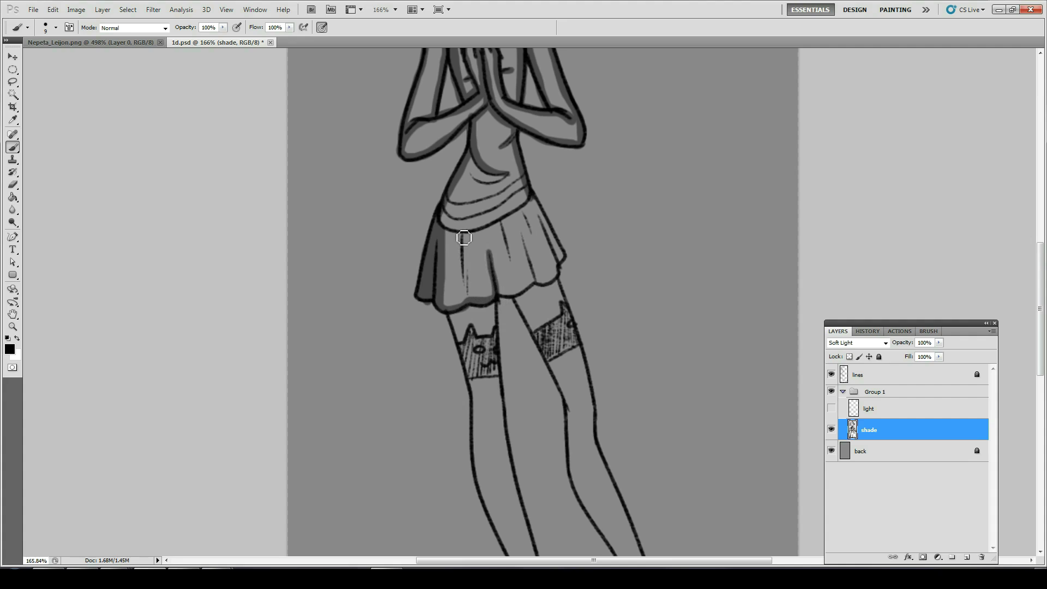
drag(463, 237, 476, 305)
drag(463, 239, 472, 304)
drag(502, 223, 512, 260)
mouse_move(441, 207)
mouse_down()
mouse_move(450, 227)
mouse_move(479, 231)
mouse_move(532, 193)
mouse_up()
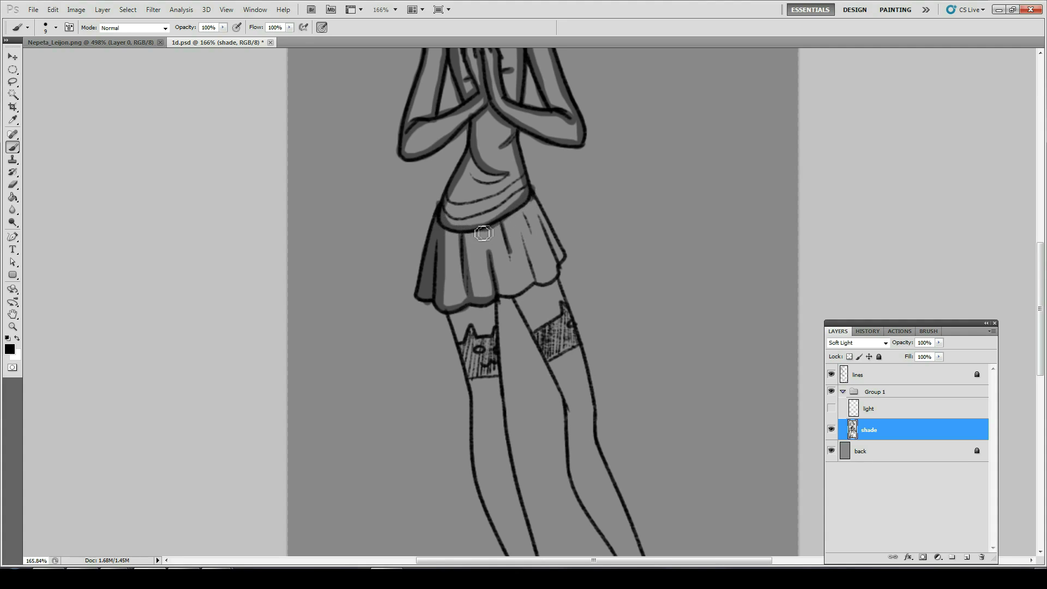
mouse_move(469, 171)
mouse_down()
mouse_move(529, 177)
mouse_move(496, 199)
mouse_move(447, 202)
mouse_up()
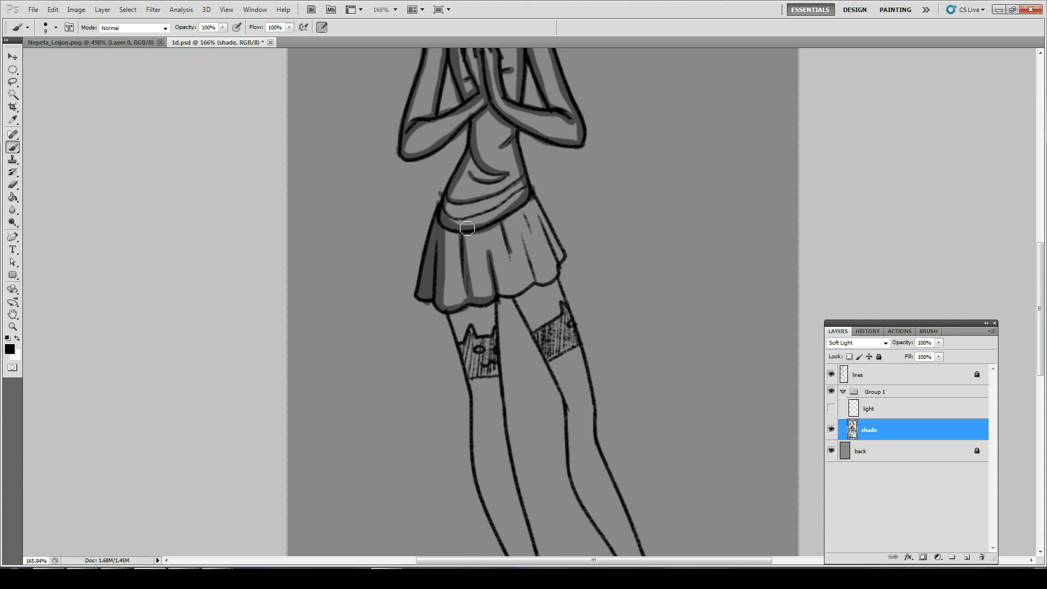
mouse_move(526, 247)
mouse_down()
mouse_move(538, 281)
mouse_move(510, 297)
mouse_move(559, 270)
mouse_move(563, 243)
mouse_move(535, 199)
mouse_move(567, 255)
mouse_up()
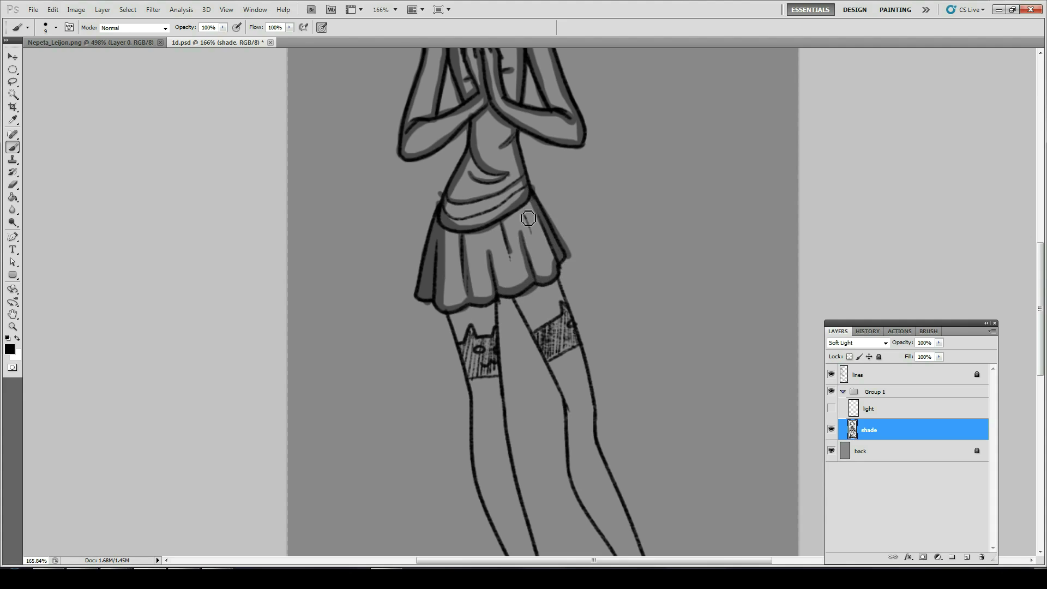
- Shade the thighs under the skirt hem and both edges of the standing leg down to its foot
drag(493, 378, 467, 220)
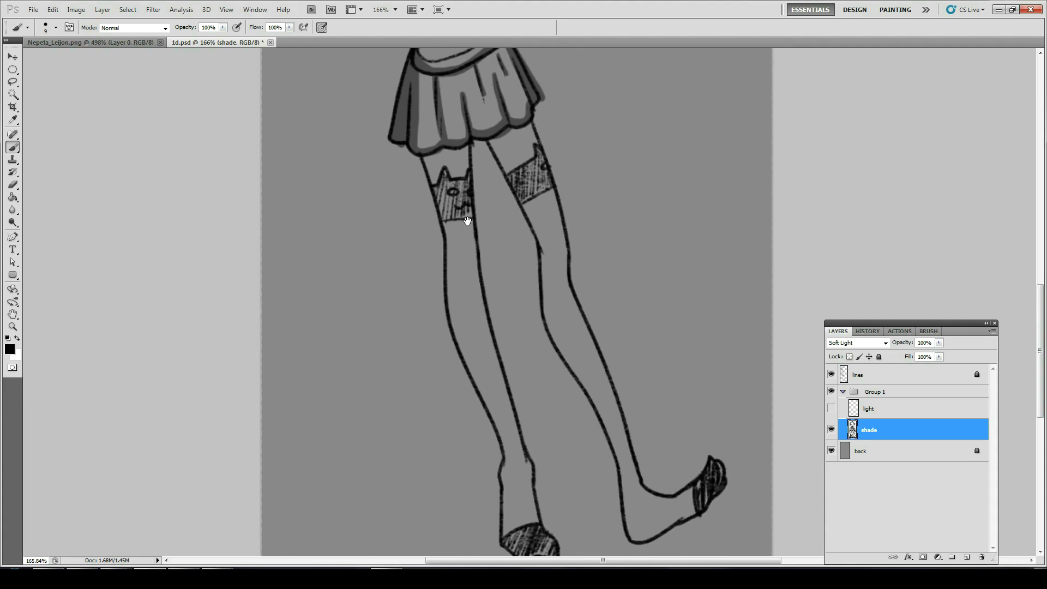
mouse_move(449, 150)
mouse_down()
mouse_move(423, 161)
mouse_move(542, 123)
mouse_move(504, 163)
mouse_move(544, 250)
mouse_up()
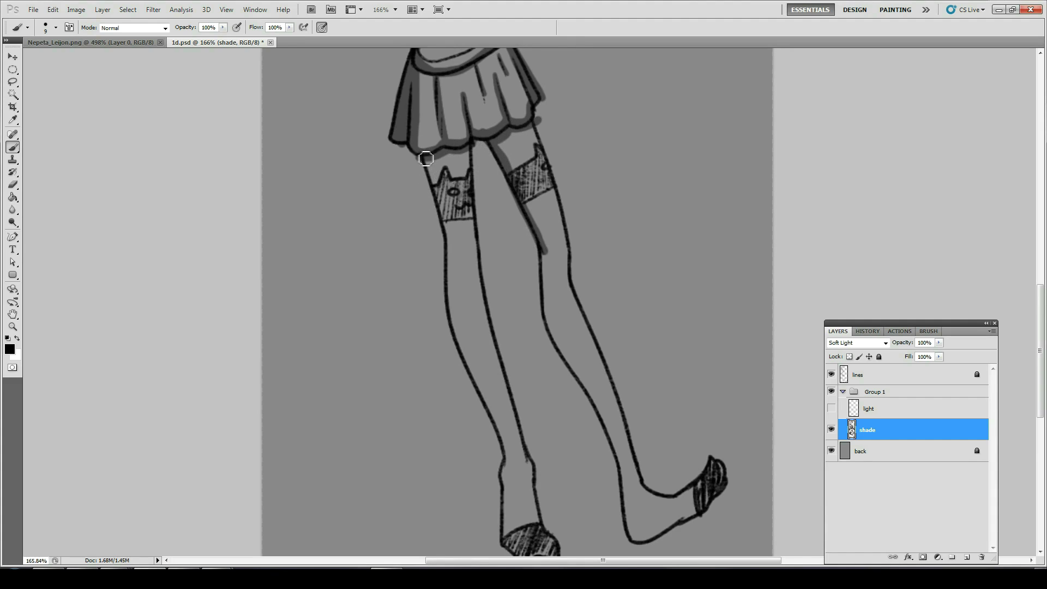
mouse_move(425, 159)
mouse_down()
mouse_move(453, 242)
mouse_move(433, 180)
mouse_move(452, 305)
mouse_move(509, 464)
mouse_move(462, 353)
mouse_up()
key(e)
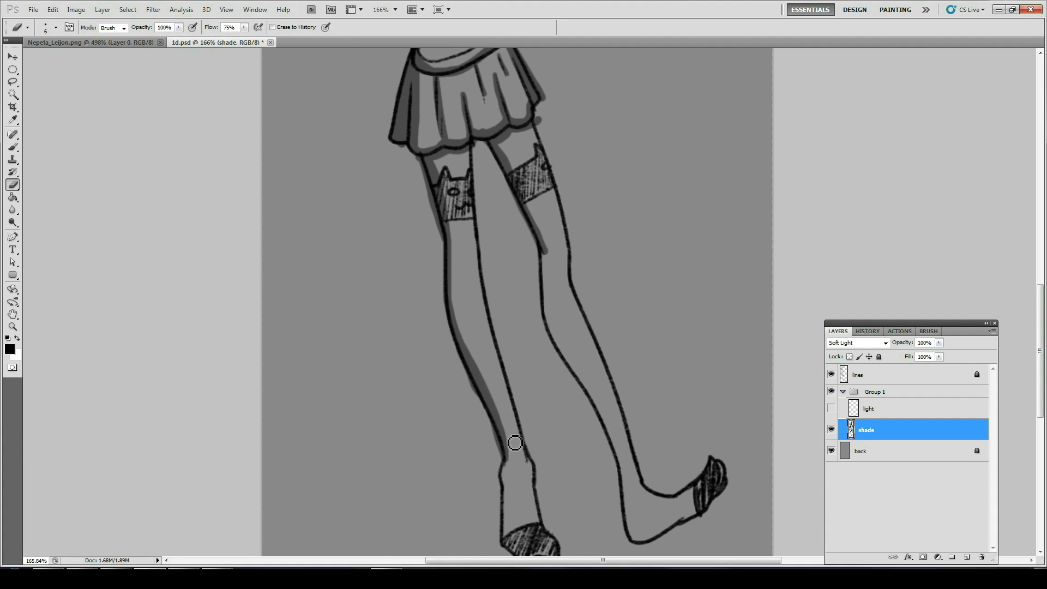
key(b)
mouse_move(527, 468)
mouse_down()
mouse_move(493, 333)
mouse_move(468, 143)
mouse_move(493, 364)
mouse_move(551, 543)
mouse_move(533, 464)
mouse_move(530, 472)
mouse_up()
mouse_move(535, 509)
mouse_down()
mouse_move(474, 350)
mouse_move(483, 373)
mouse_up()
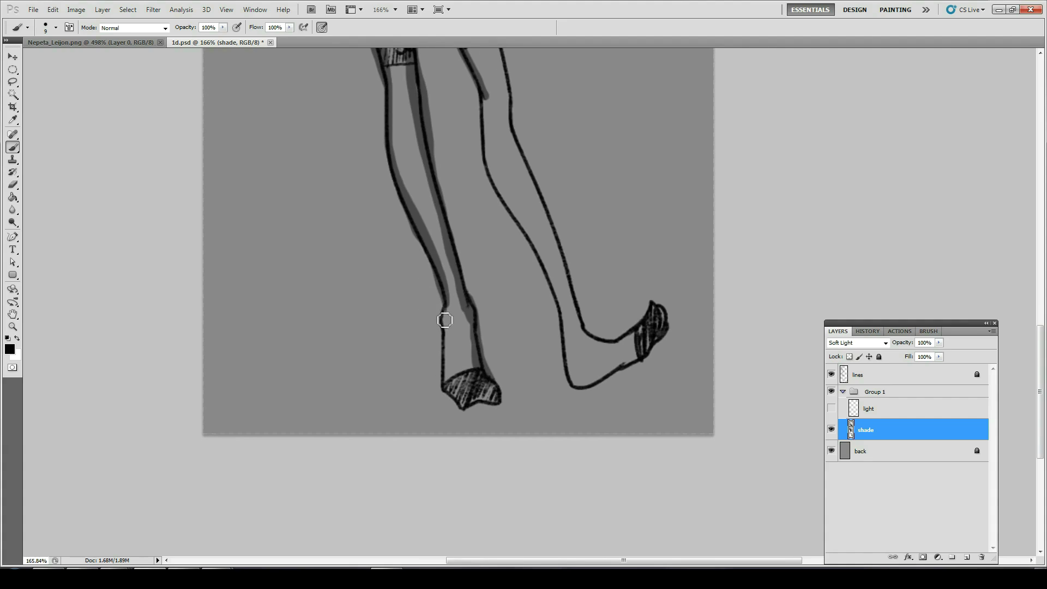
mouse_move(452, 309)
mouse_down()
mouse_move(453, 394)
mouse_move(470, 410)
mouse_move(500, 403)
mouse_move(496, 389)
mouse_move(499, 401)
mouse_move(461, 413)
mouse_up()
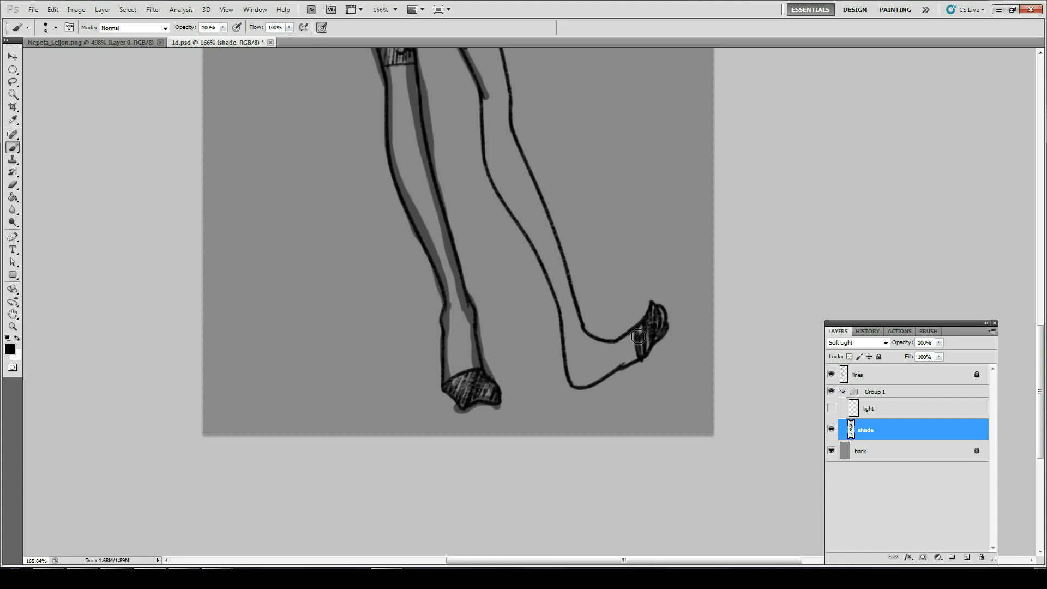
- Shade the outstretched leg from thigh to raised foot, following both of its edges and the sole
mouse_move(657, 310)
mouse_down()
mouse_move(645, 359)
mouse_move(587, 389)
mouse_move(572, 383)
mouse_move(631, 357)
mouse_up()
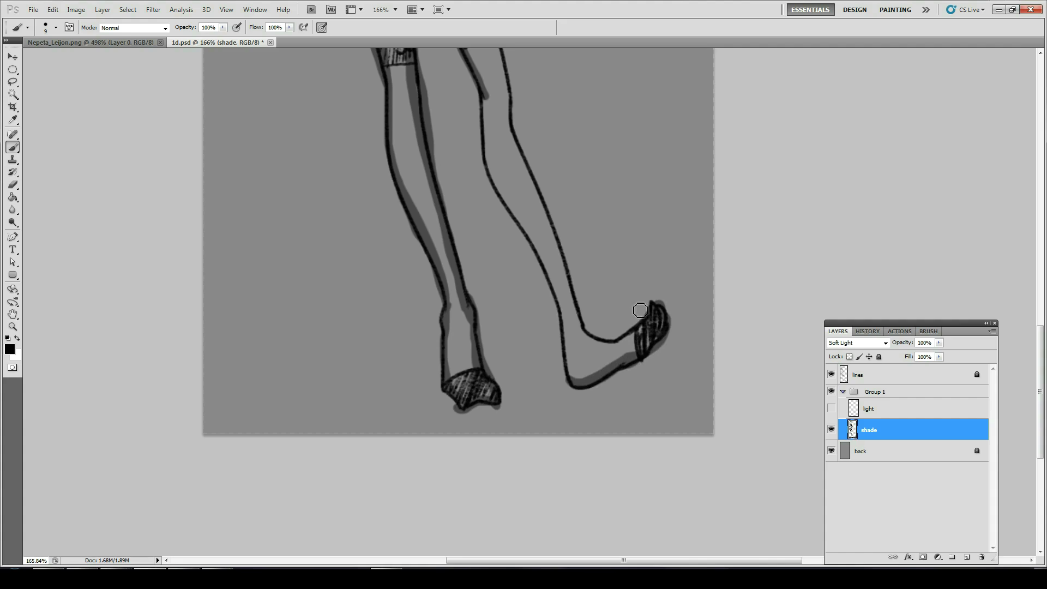
mouse_move(489, 99)
mouse_down()
mouse_move(485, 145)
mouse_move(532, 229)
mouse_move(582, 381)
mouse_move(547, 279)
mouse_move(514, 220)
mouse_up()
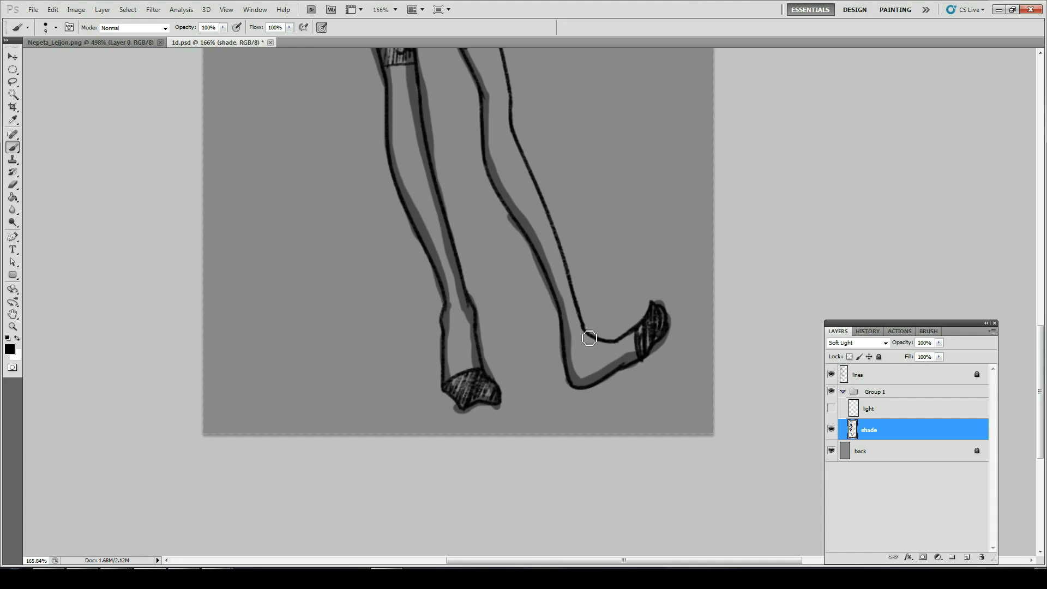
mouse_move(589, 338)
mouse_down()
mouse_move(603, 345)
mouse_move(663, 313)
mouse_move(596, 341)
mouse_up()
mouse_move(505, 74)
mouse_down()
mouse_move(567, 295)
mouse_move(596, 341)
mouse_up()
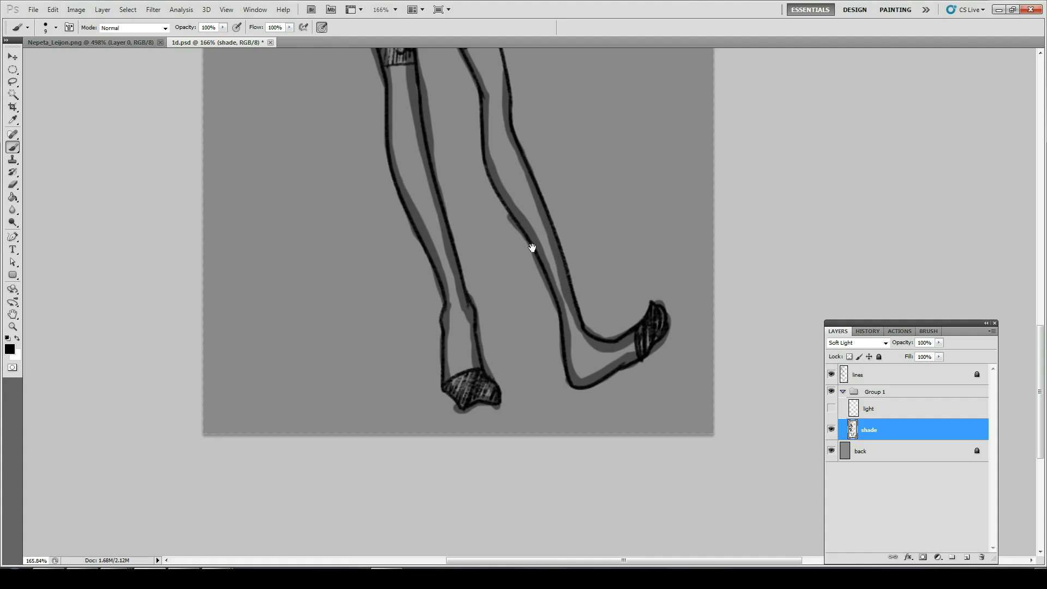
drag(532, 248, 570, 425)
mouse_move(518, 167)
mouse_down()
mouse_move(544, 260)
mouse_move(515, 164)
mouse_move(480, 183)
mouse_move(519, 154)
mouse_move(514, 126)
mouse_up()
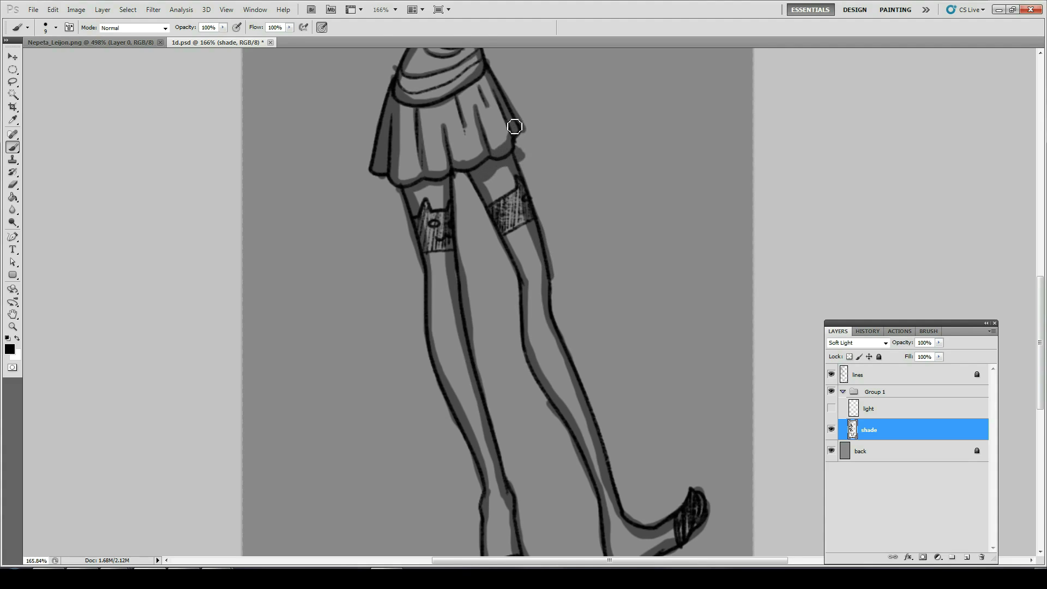
- Add more black shading to the upper body, the hat's edges and one half of the face
key(e)
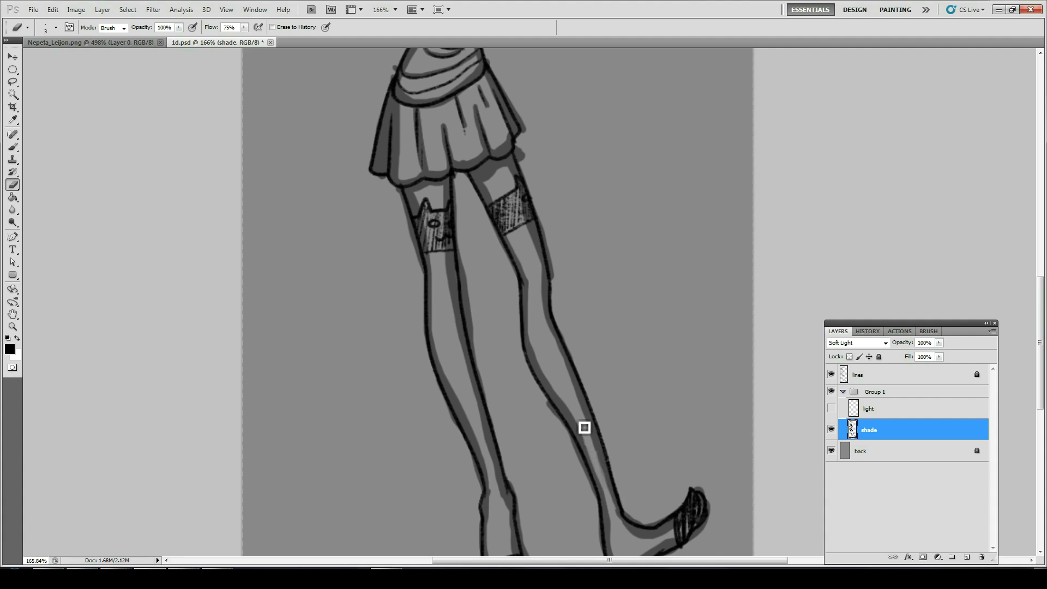
key(ctrl+0)
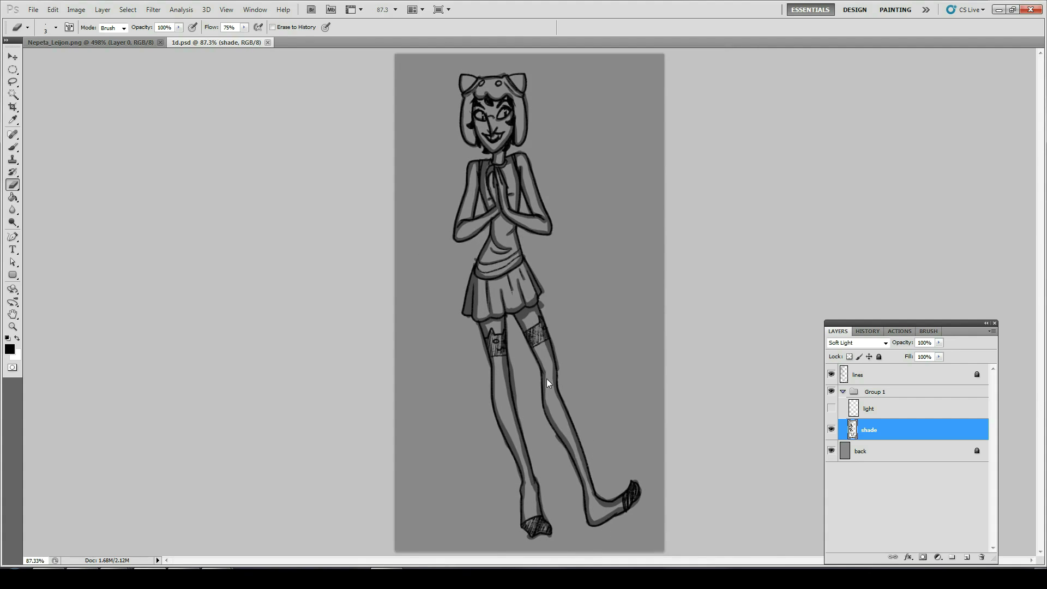
key(b)
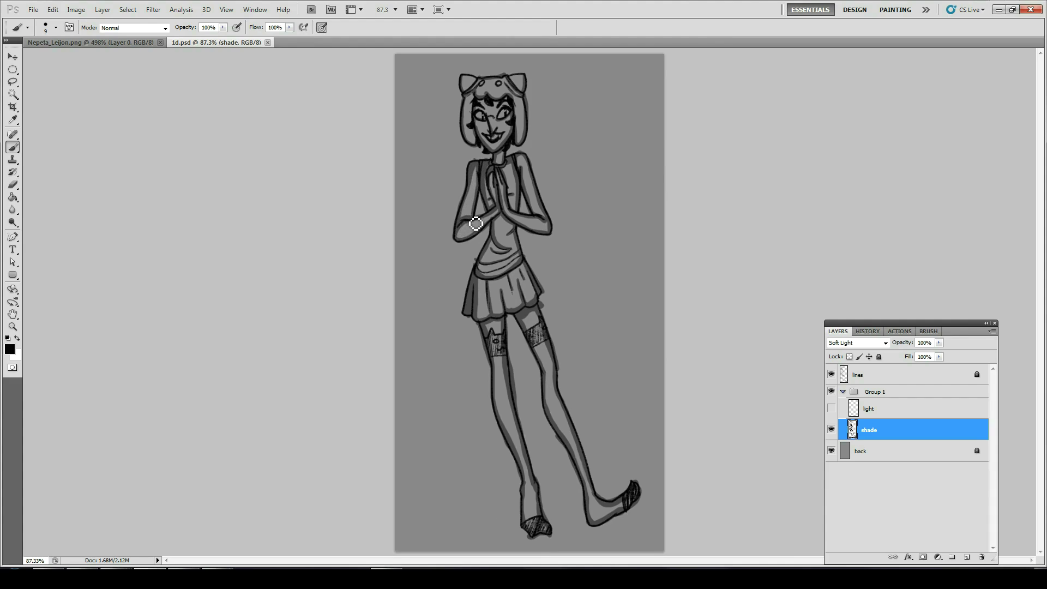
mouse_move(476, 224)
mouse_down()
mouse_move(484, 185)
mouse_move(523, 177)
mouse_up()
mouse_move(528, 140)
mouse_down()
mouse_move(529, 98)
mouse_move(521, 151)
mouse_move(529, 104)
mouse_move(517, 100)
mouse_move(520, 148)
mouse_up()
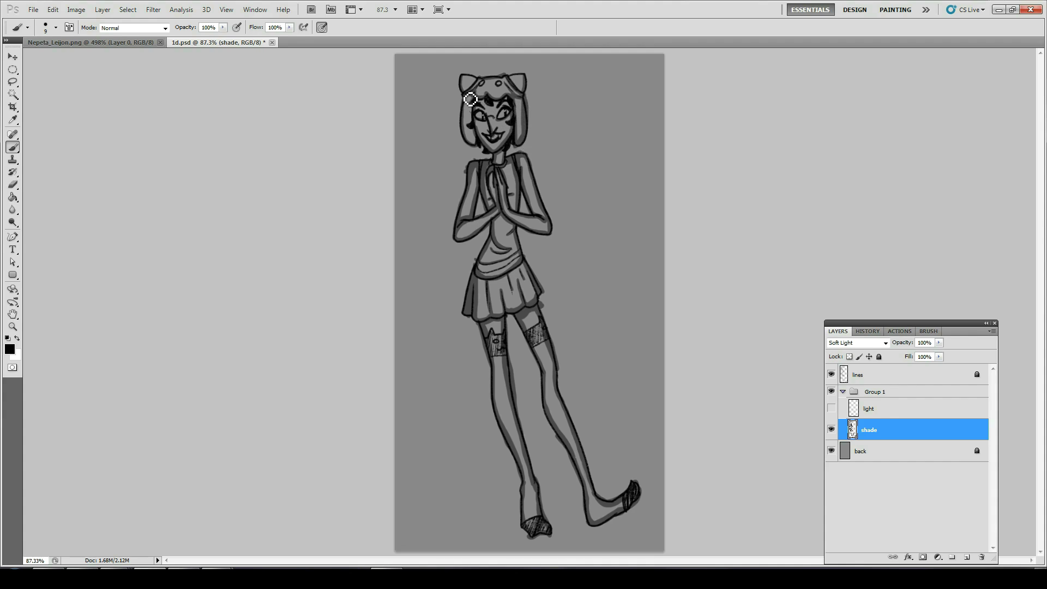
mouse_move(470, 99)
mouse_down()
mouse_move(479, 151)
mouse_move(467, 142)
mouse_move(479, 146)
mouse_move(477, 118)
mouse_up()
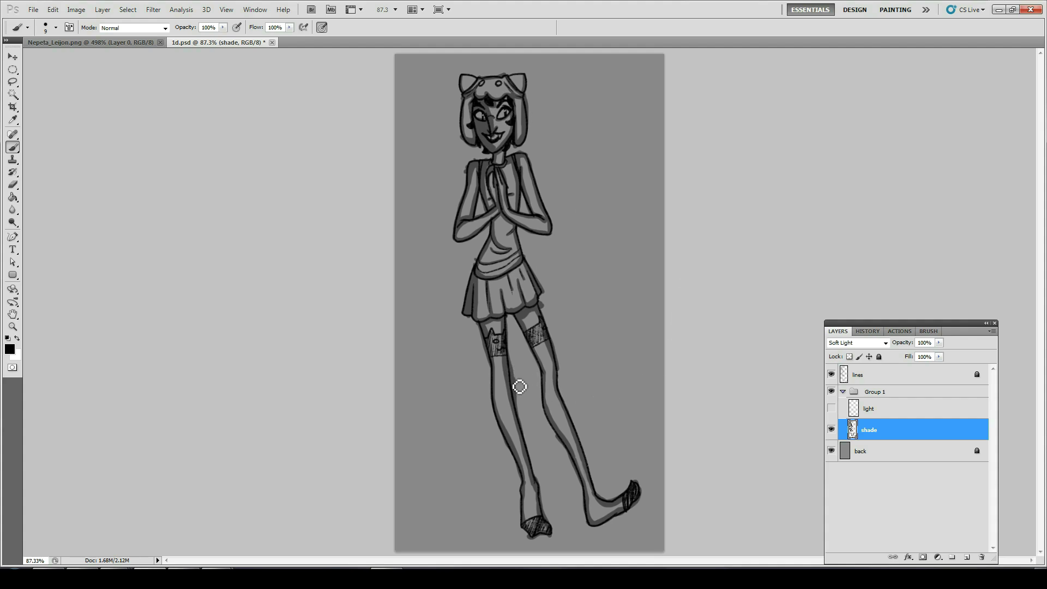
- Make the light layer visible and paint white highlights on the cat hat and face
click(869, 414)
click(829, 408)
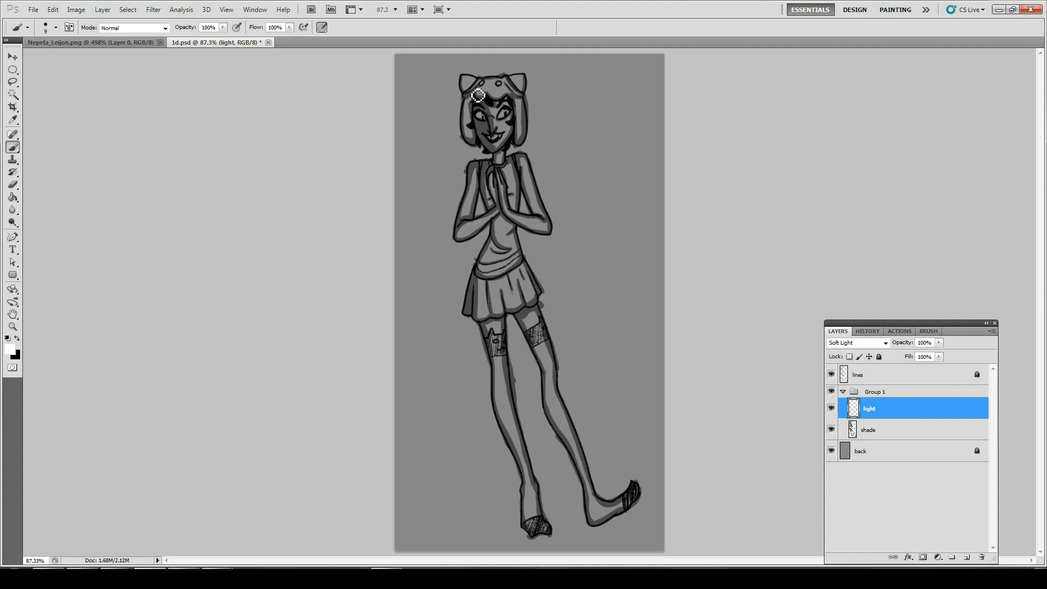
mouse_move(478, 84)
mouse_down()
mouse_move(513, 87)
mouse_move(472, 107)
mouse_move(482, 131)
mouse_move(497, 115)
mouse_move(508, 128)
mouse_move(501, 152)
mouse_move(505, 144)
mouse_up()
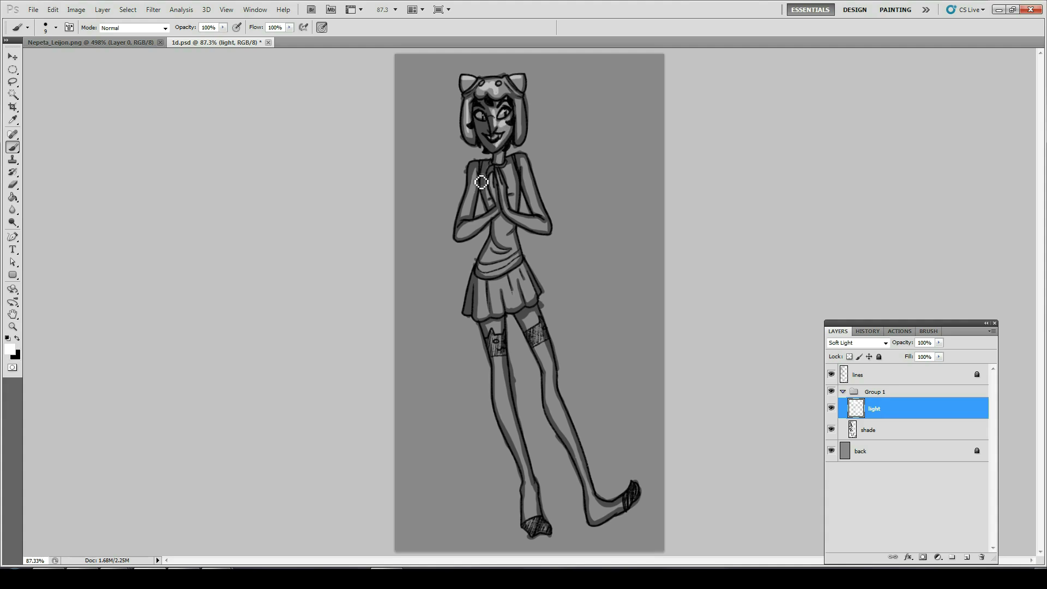
- Paint white highlights on both arms, the hands, the top and the skirt pleats
mouse_move(481, 182)
mouse_down()
mouse_move(473, 217)
mouse_move(474, 204)
mouse_move(465, 206)
mouse_move(501, 208)
mouse_move(507, 195)
mouse_move(500, 185)
mouse_move(498, 221)
mouse_move(470, 234)
mouse_move(516, 223)
mouse_move(503, 184)
mouse_move(537, 224)
mouse_up()
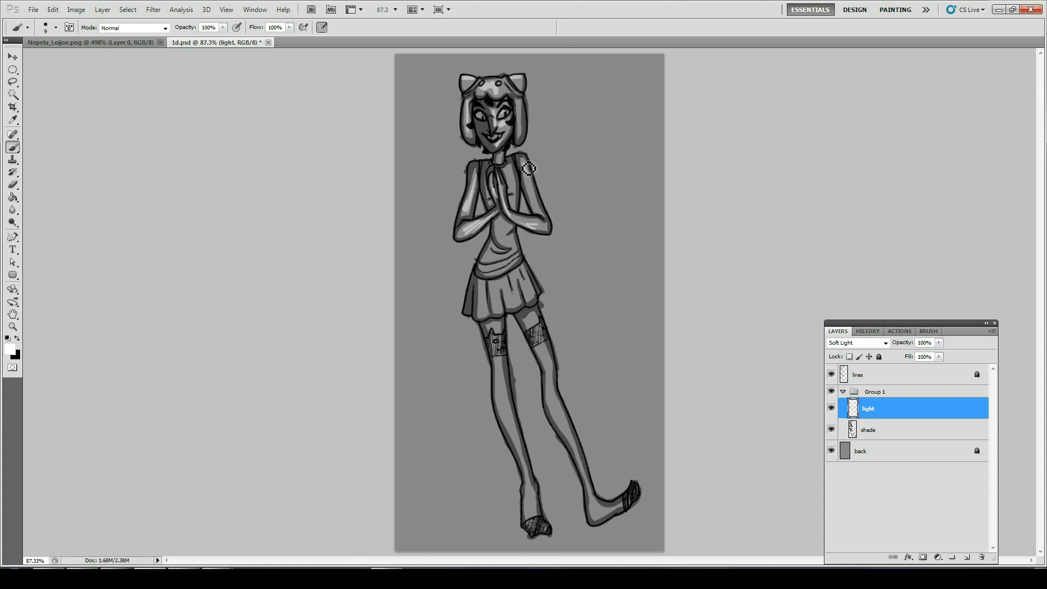
drag(529, 169, 532, 190)
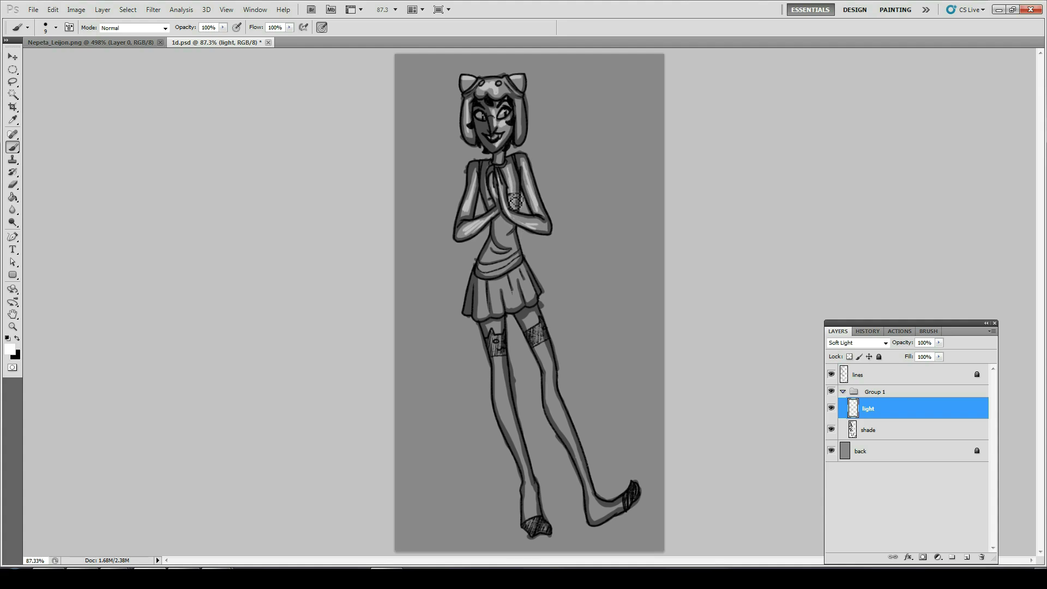
mouse_move(506, 235)
mouse_down()
mouse_move(493, 265)
mouse_move(524, 251)
mouse_move(488, 276)
mouse_move(515, 265)
mouse_move(499, 323)
mouse_move(488, 286)
mouse_move(489, 319)
mouse_move(499, 290)
mouse_move(503, 314)
mouse_move(504, 288)
mouse_move(522, 308)
mouse_move(517, 280)
mouse_move(533, 302)
mouse_up()
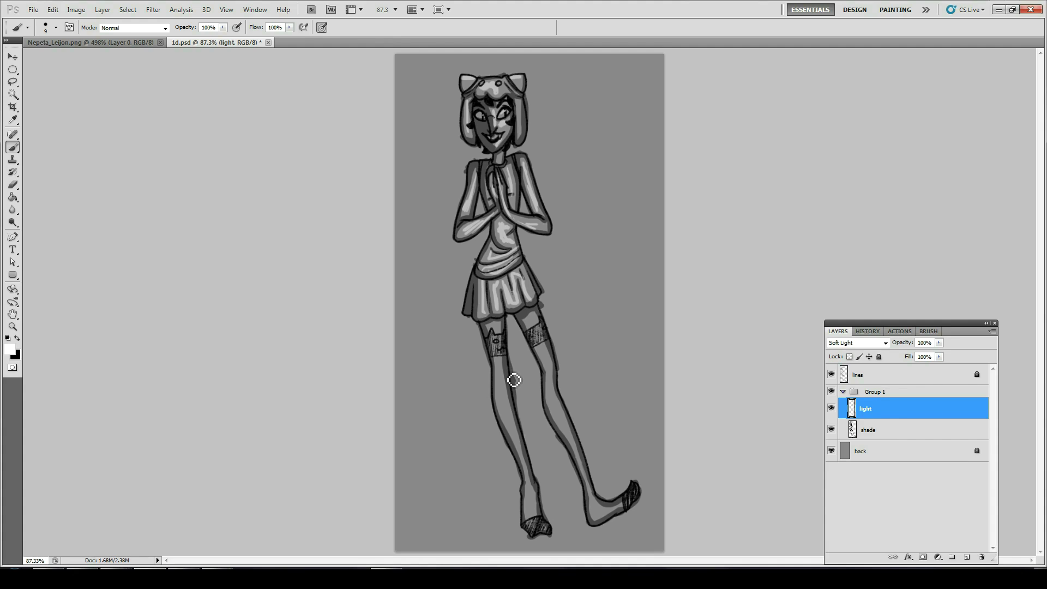
- Paint white highlights down both legs to the feet, including the patterned stocking bands
mouse_move(534, 327)
mouse_down()
mouse_move(548, 353)
mouse_move(535, 330)
mouse_move(625, 510)
mouse_up()
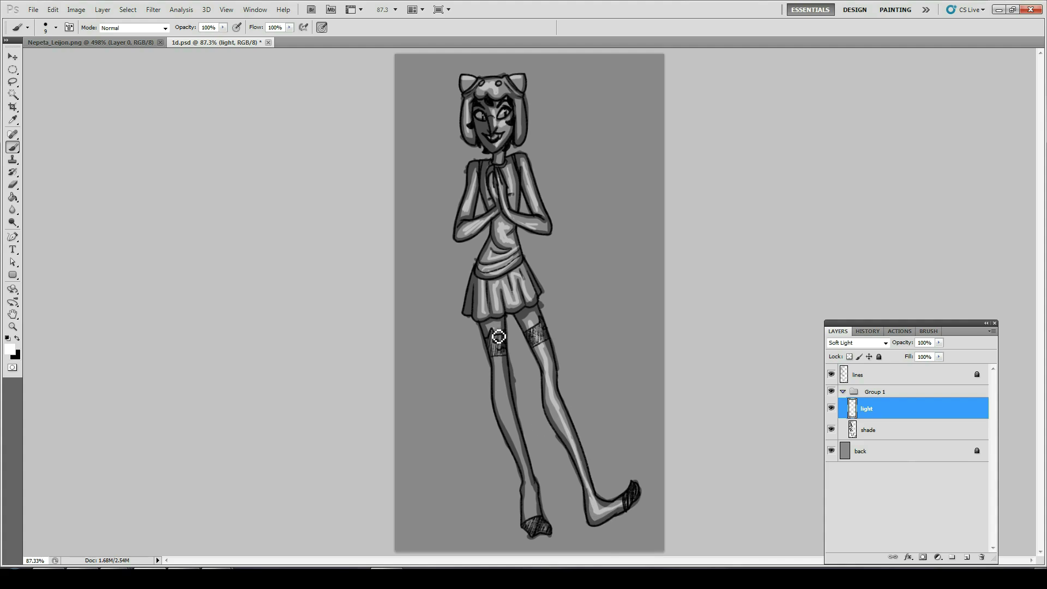
mouse_move(502, 371)
mouse_down()
mouse_move(540, 503)
mouse_move(538, 491)
mouse_move(537, 534)
mouse_move(538, 504)
mouse_move(551, 536)
mouse_move(608, 513)
mouse_move(585, 499)
mouse_up()
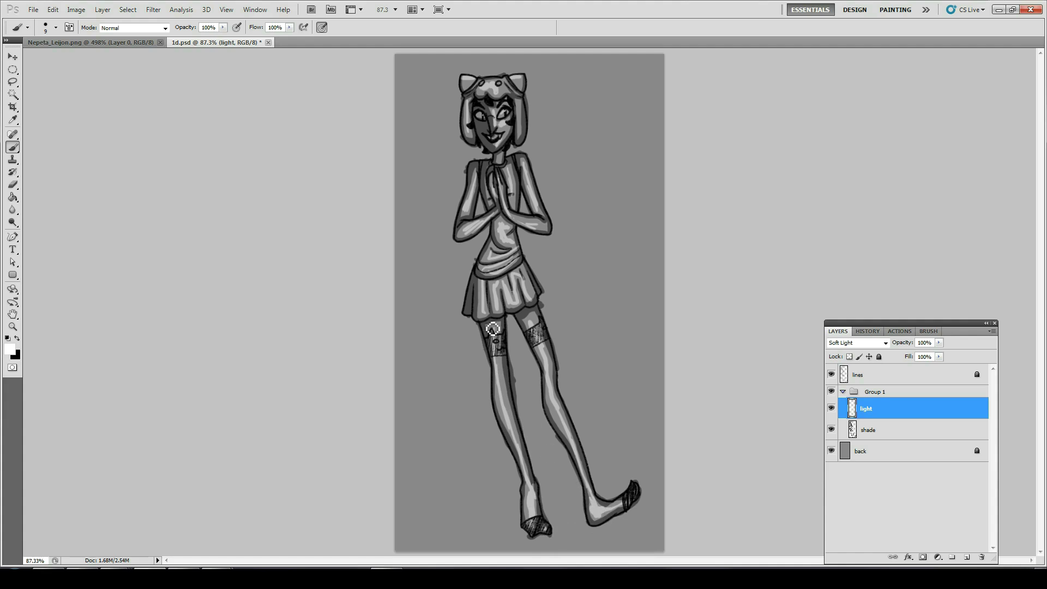
drag(492, 330, 510, 421)
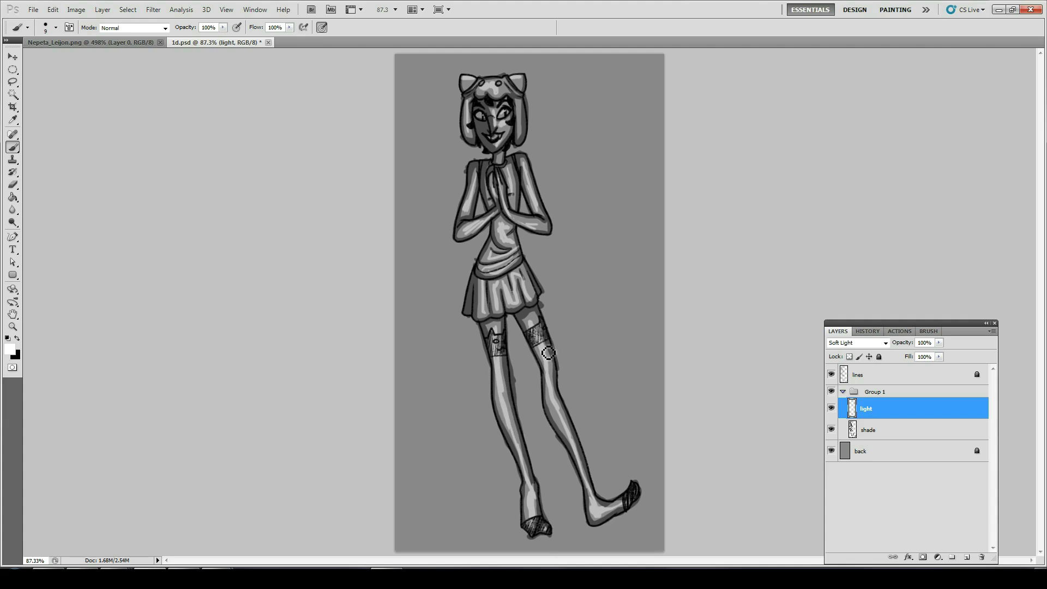
drag(548, 352, 536, 346)
- Collapse and hide Group 1, and add a new layer directly above the back layer
click(842, 392)
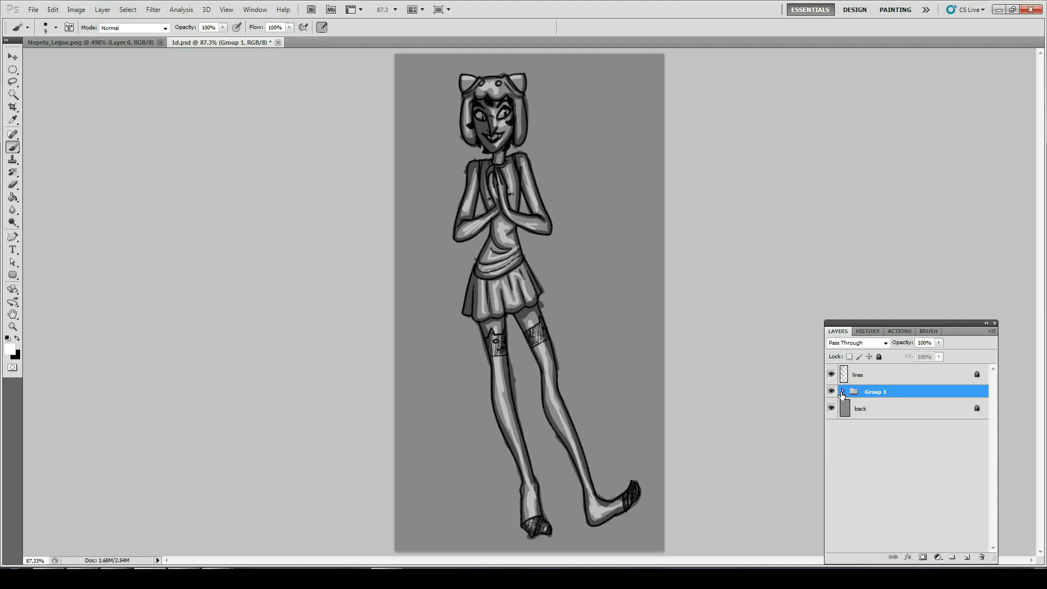
click(832, 392)
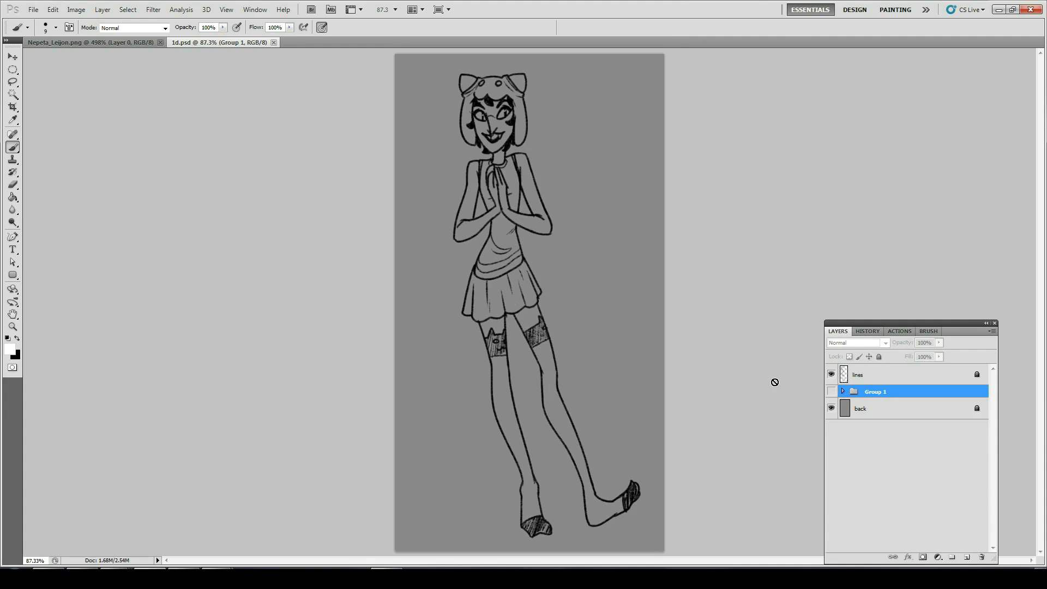
click(873, 411)
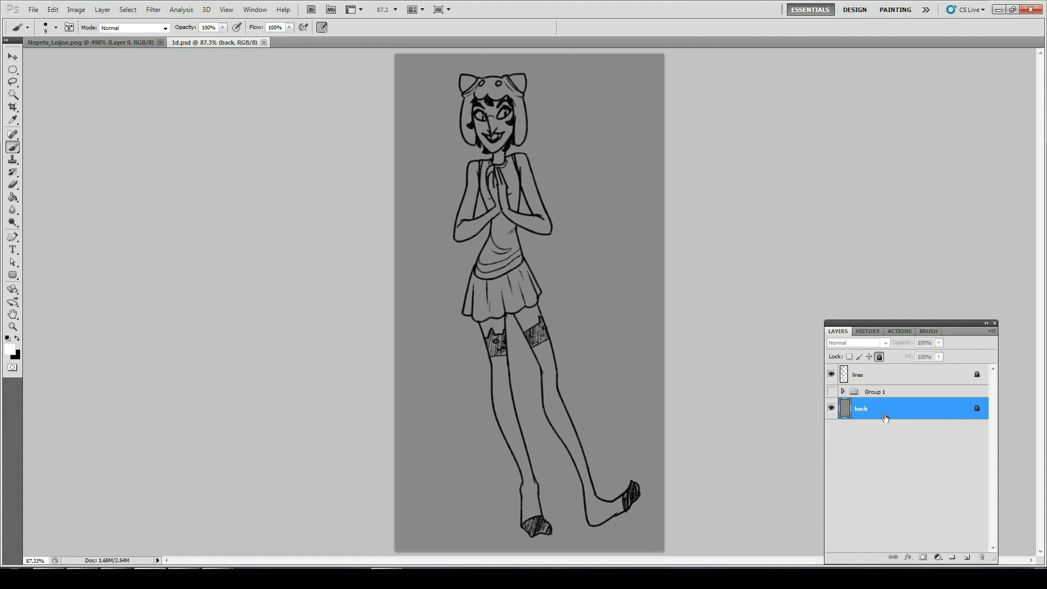
click(966, 556)
- Paint the face and neck flat light grey on Layer 1, leaving the eyes and mouth interior unpainted
key(z)
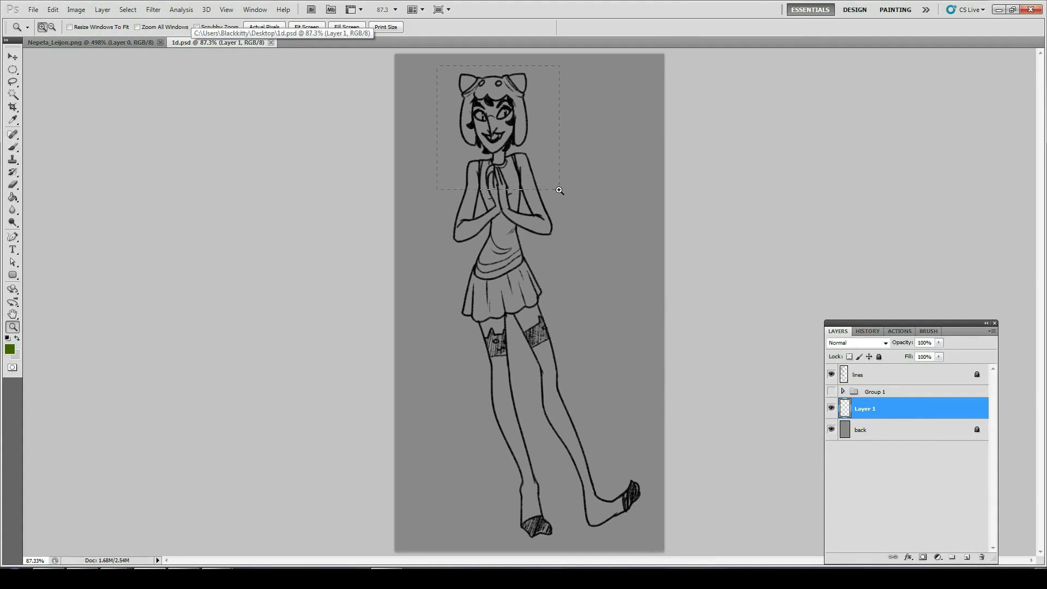
drag(560, 190, 560, 192)
key(b)
key(x)
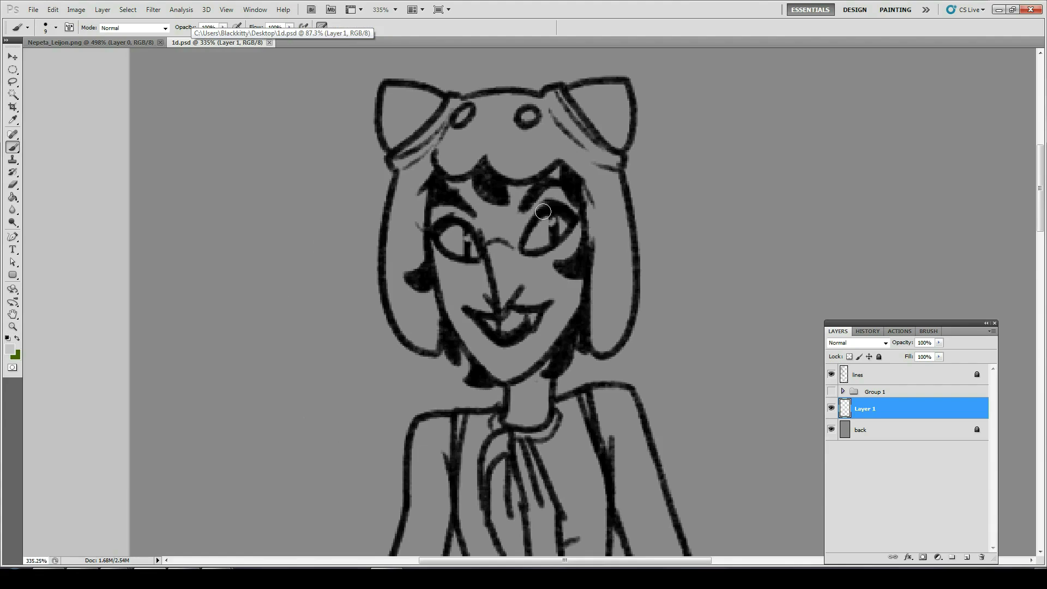
mouse_move(555, 190)
mouse_down()
mouse_move(555, 172)
mouse_move(539, 175)
mouse_up()
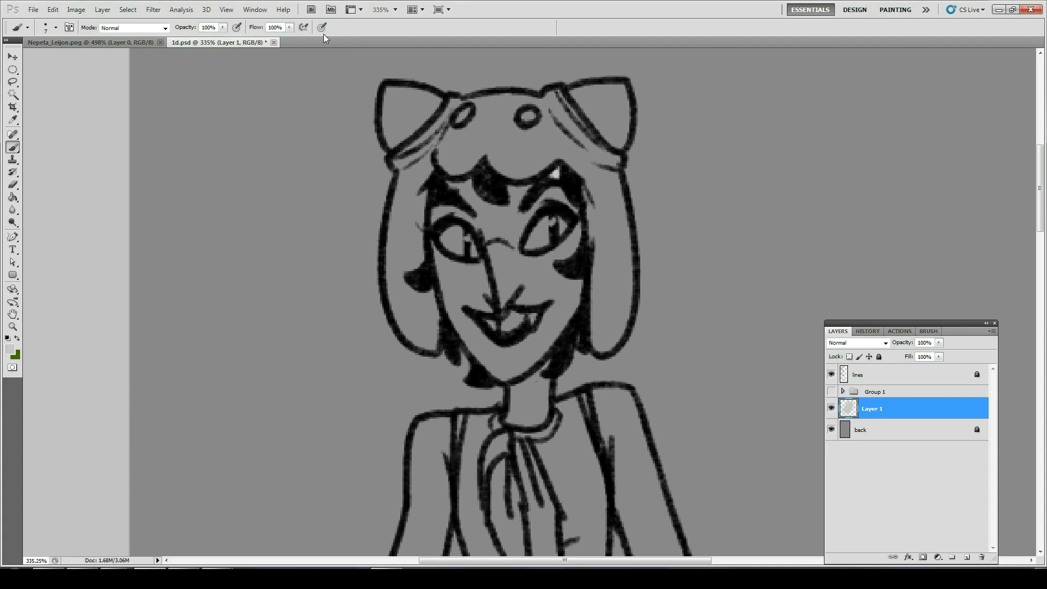
mouse_move(470, 202)
mouse_down()
mouse_move(451, 185)
mouse_move(436, 222)
mouse_move(456, 215)
mouse_move(457, 195)
mouse_move(472, 186)
mouse_move(482, 204)
mouse_move(514, 209)
mouse_move(509, 192)
mouse_move(553, 177)
mouse_move(536, 205)
mouse_move(575, 218)
mouse_move(552, 182)
mouse_move(578, 232)
mouse_move(535, 265)
mouse_move(511, 264)
mouse_move(573, 246)
mouse_up()
mouse_move(513, 263)
mouse_down()
mouse_move(544, 198)
mouse_move(513, 264)
mouse_move(457, 210)
mouse_move(497, 236)
mouse_move(479, 201)
mouse_move(508, 254)
mouse_move(507, 271)
mouse_move(489, 276)
mouse_move(433, 249)
mouse_move(501, 269)
mouse_move(478, 269)
mouse_move(495, 255)
mouse_move(456, 275)
mouse_move(439, 250)
mouse_move(448, 299)
mouse_move(477, 350)
mouse_move(458, 302)
mouse_move(484, 311)
mouse_move(501, 298)
mouse_move(478, 279)
mouse_up()
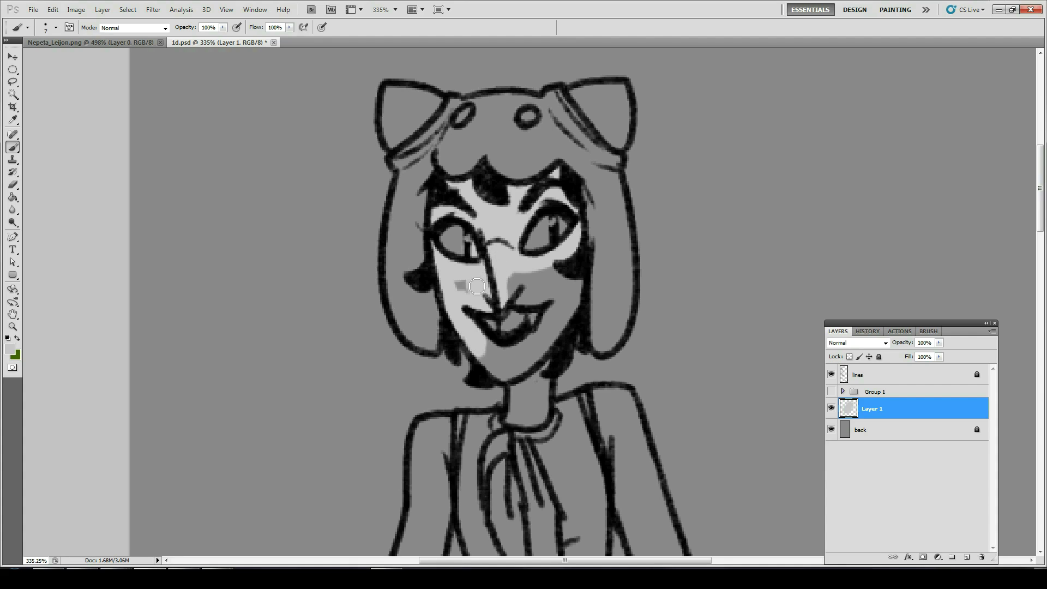
mouse_move(506, 292)
mouse_down()
mouse_move(581, 288)
mouse_move(538, 358)
mouse_move(510, 379)
mouse_move(471, 336)
mouse_move(505, 352)
mouse_move(539, 336)
mouse_move(558, 306)
mouse_move(542, 341)
mouse_move(568, 286)
mouse_move(549, 269)
mouse_move(535, 291)
mouse_move(546, 294)
mouse_move(542, 273)
mouse_up()
mouse_move(528, 347)
mouse_down()
mouse_move(516, 384)
mouse_move(510, 430)
mouse_move(521, 378)
mouse_move(548, 359)
mouse_move(546, 417)
mouse_move(519, 423)
mouse_move(534, 380)
mouse_move(524, 411)
mouse_up()
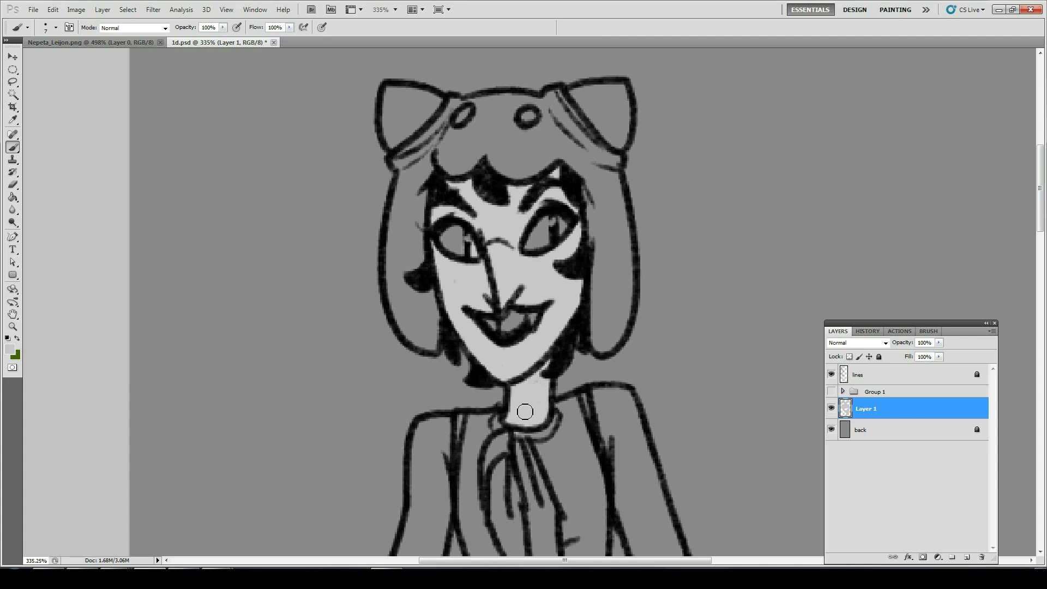
- Add a new layer above Layer 1, fill it with dark green and clip it to Layer 1
click(966, 558)
key(x)
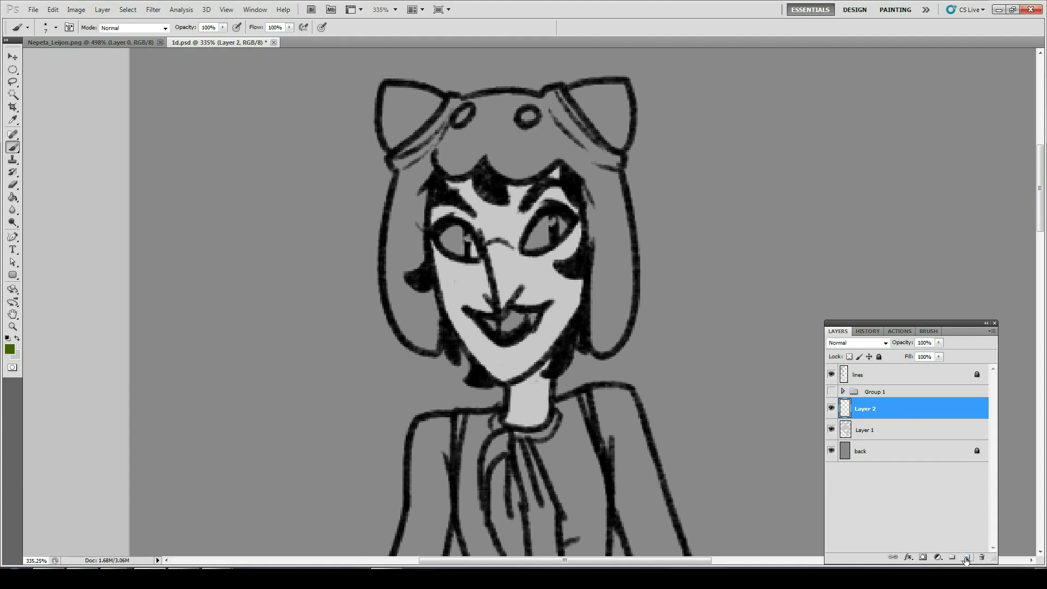
key(g)
click(541, 270)
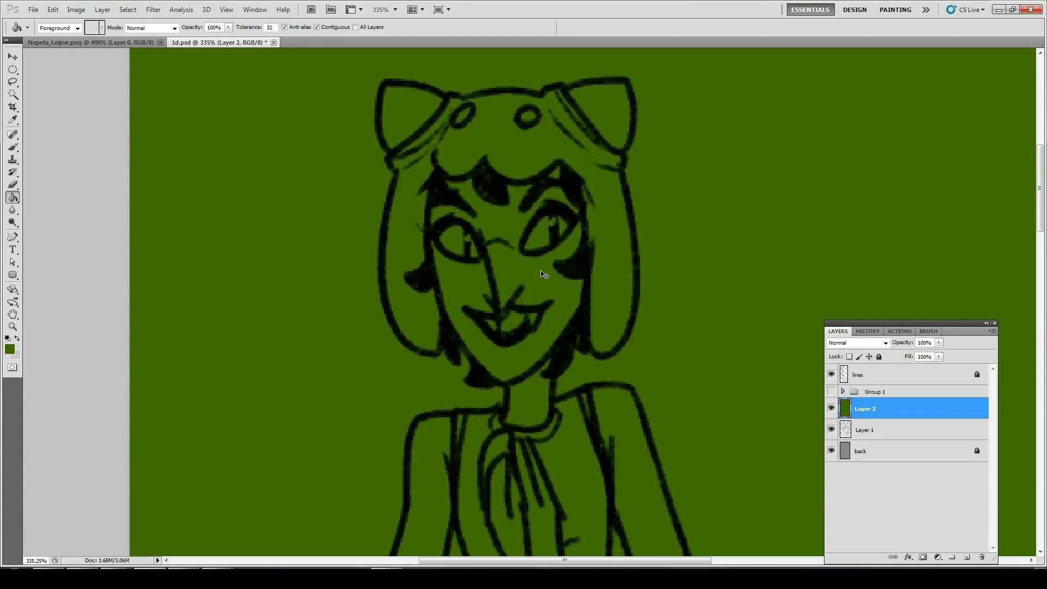
key(ctrl+alt+g)
- Erase the skin paint on Layer 1 that spills into the eye beside the long nose line
click(880, 434)
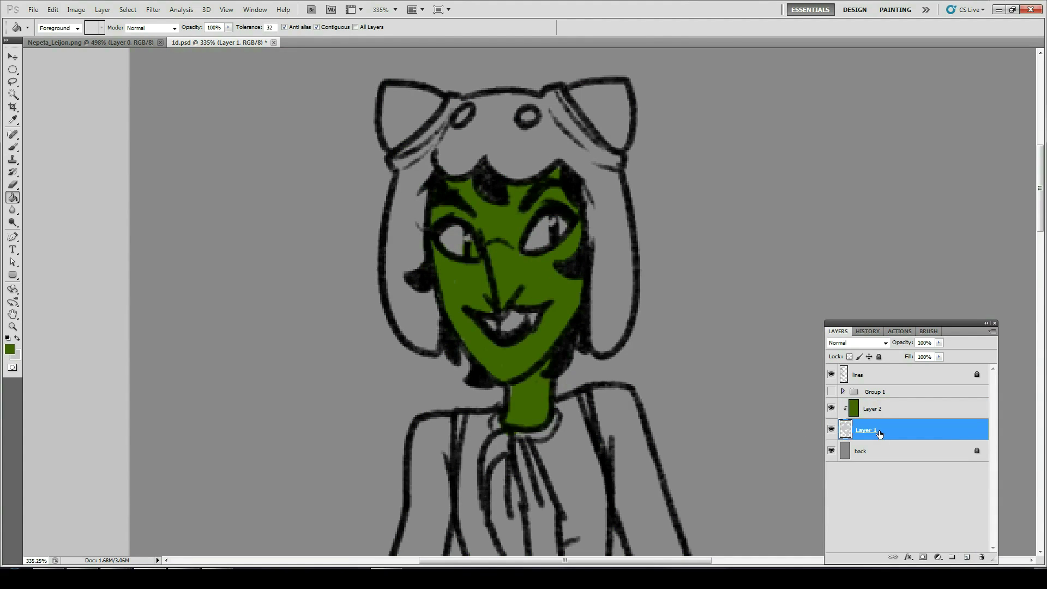
key(b)
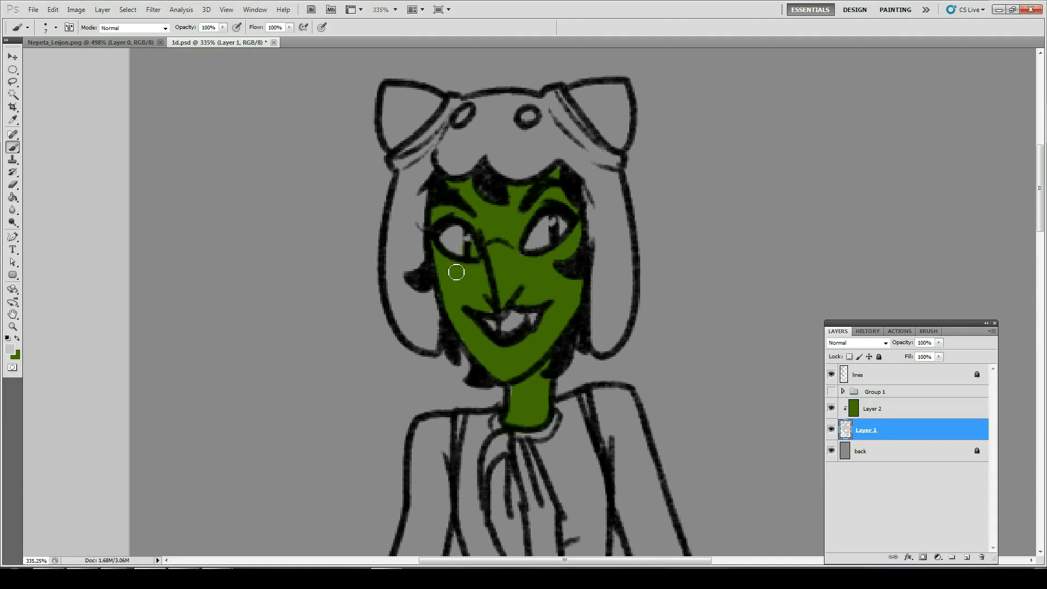
key(e)
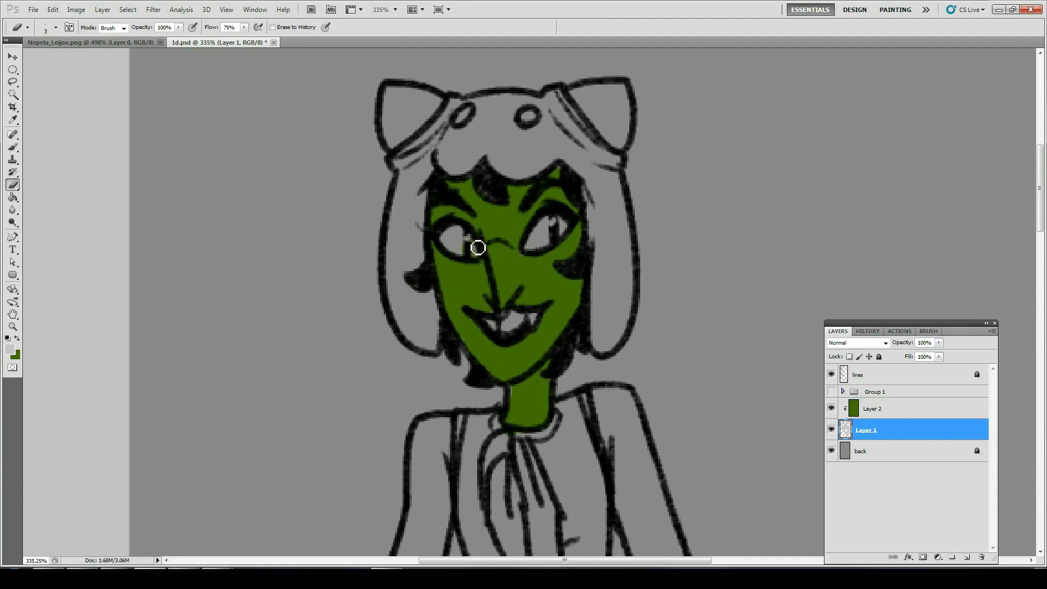
mouse_move(478, 248)
mouse_down()
mouse_move(468, 234)
mouse_move(478, 251)
mouse_move(468, 240)
mouse_move(441, 248)
mouse_move(457, 252)
mouse_up()
key(b)
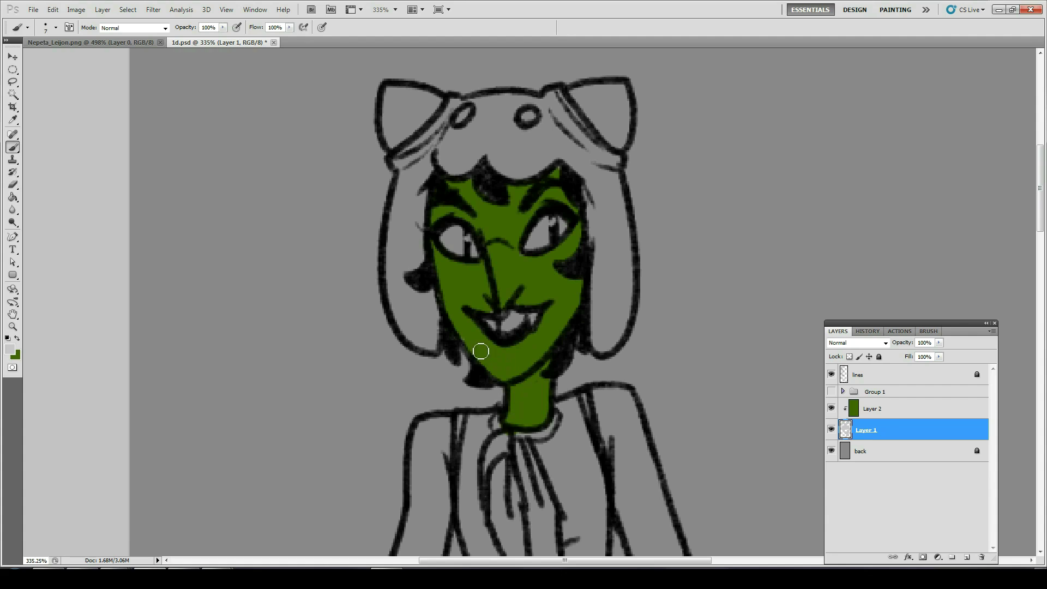
- Paint the skin base on Layer 1 over the joined hands and both arms up to the shoulders
mouse_move(528, 424)
mouse_down()
mouse_move(506, 203)
mouse_move(492, 197)
mouse_move(480, 258)
mouse_move(485, 204)
mouse_move(496, 288)
mouse_move(492, 197)
mouse_move(511, 302)
mouse_move(493, 226)
mouse_move(500, 290)
mouse_move(486, 280)
mouse_move(510, 336)
mouse_move(501, 198)
mouse_move(526, 233)
mouse_move(541, 316)
mouse_move(551, 276)
mouse_move(511, 223)
mouse_move(537, 308)
mouse_move(517, 244)
mouse_move(531, 360)
mouse_move(523, 337)
mouse_move(497, 372)
mouse_up()
key(e)
key(b)
mouse_move(434, 184)
mouse_down()
mouse_move(408, 192)
mouse_move(409, 254)
mouse_move(408, 195)
mouse_move(424, 273)
mouse_move(433, 229)
mouse_move(423, 300)
mouse_move(395, 349)
mouse_move(391, 336)
mouse_up()
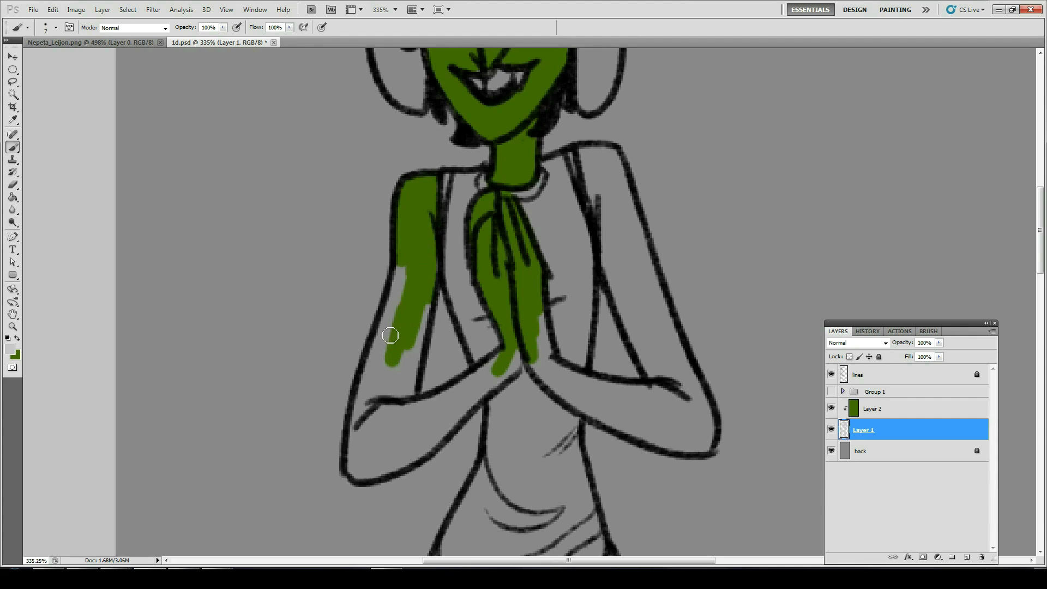
drag(354, 447, 393, 260)
mouse_move(392, 428)
mouse_down()
mouse_move(417, 335)
mouse_move(410, 272)
mouse_up()
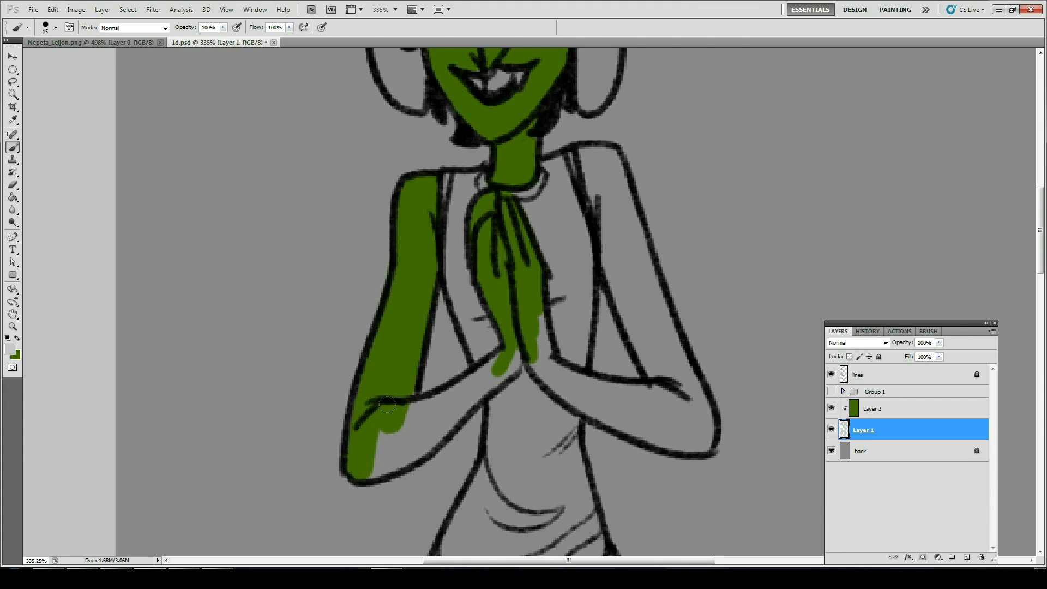
mouse_move(387, 404)
mouse_down()
mouse_move(362, 460)
mouse_move(450, 406)
mouse_move(510, 345)
mouse_move(385, 420)
mouse_up()
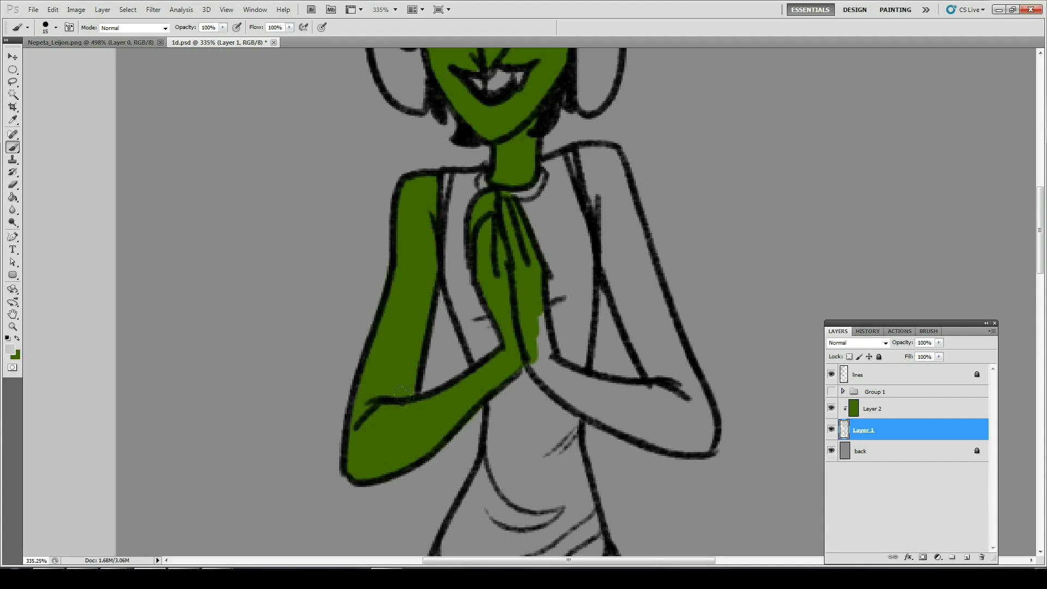
mouse_move(525, 309)
mouse_down()
mouse_move(567, 384)
mouse_move(529, 354)
mouse_move(600, 389)
mouse_move(676, 396)
mouse_move(702, 421)
mouse_move(691, 435)
mouse_move(662, 437)
mouse_move(569, 401)
mouse_move(676, 406)
mouse_move(684, 417)
mouse_up()
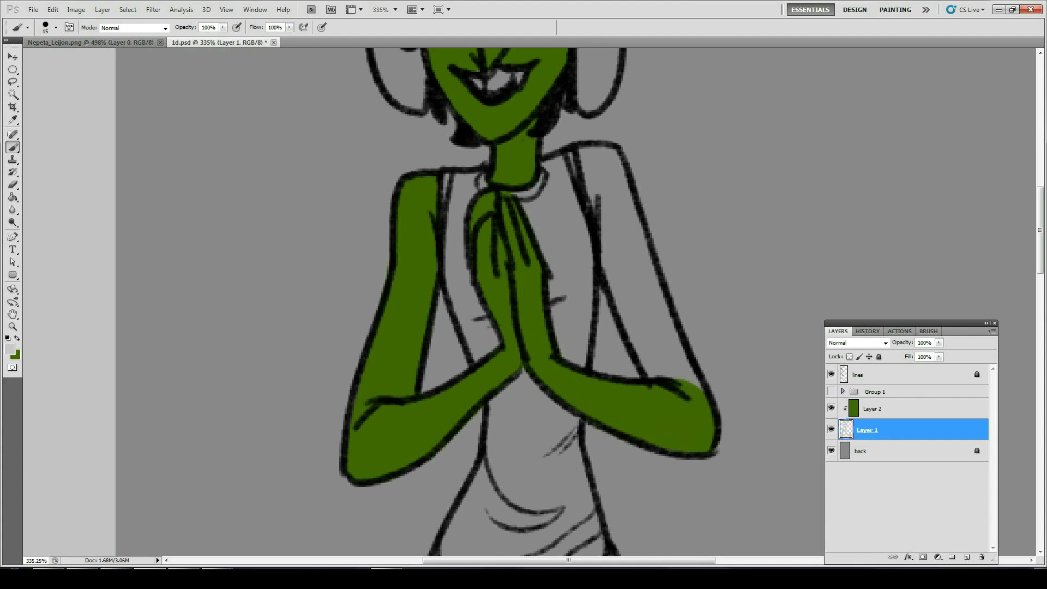
mouse_move(582, 155)
mouse_down()
mouse_move(611, 156)
mouse_move(587, 160)
mouse_move(622, 285)
mouse_move(609, 273)
mouse_move(604, 156)
mouse_move(637, 316)
mouse_move(680, 388)
mouse_move(605, 200)
mouse_move(619, 289)
mouse_move(672, 389)
mouse_up()
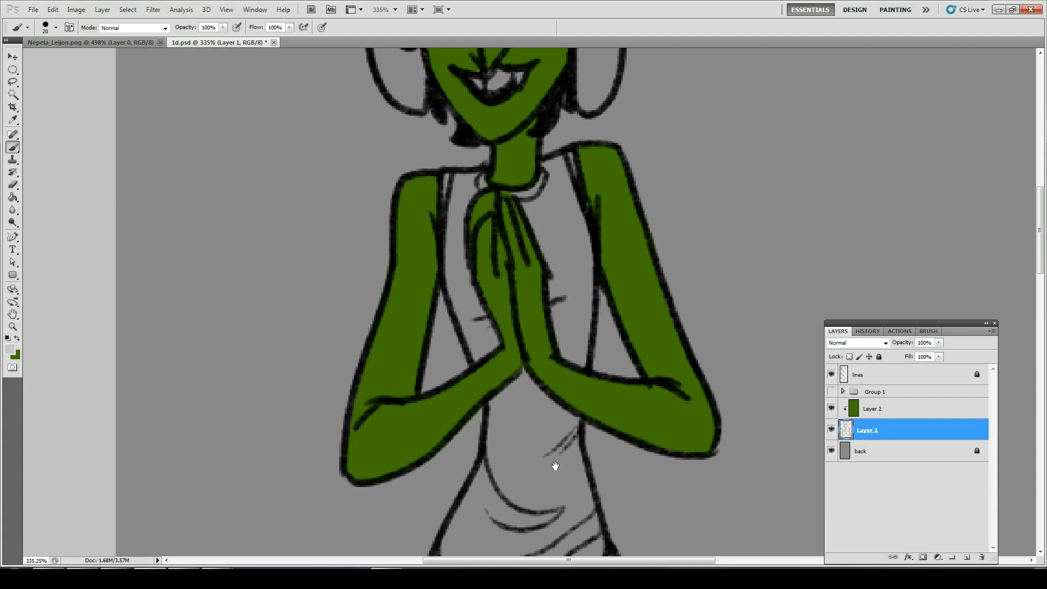
- Paint the skin base on the standing leg from skirt hem to calf, and erase the spill over the hem
drag(555, 465, 533, 180)
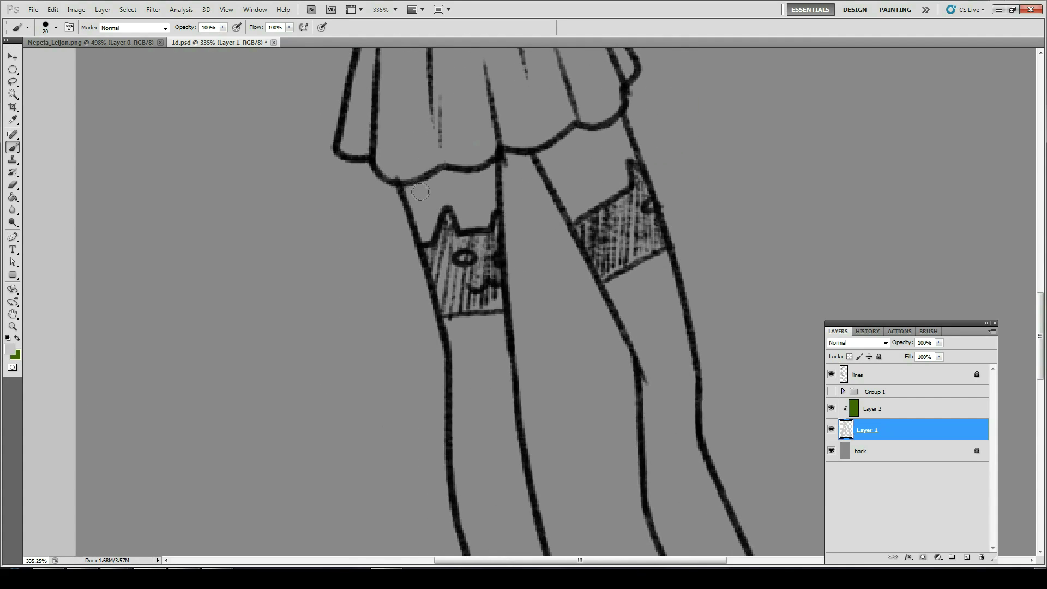
mouse_move(420, 191)
mouse_down()
mouse_move(472, 189)
mouse_move(411, 169)
mouse_move(423, 175)
mouse_move(495, 154)
mouse_move(481, 163)
mouse_move(490, 168)
mouse_move(467, 164)
mouse_move(482, 161)
mouse_up()
key(e)
key(b)
mouse_move(432, 213)
mouse_down()
mouse_move(463, 259)
mouse_move(442, 236)
mouse_up()
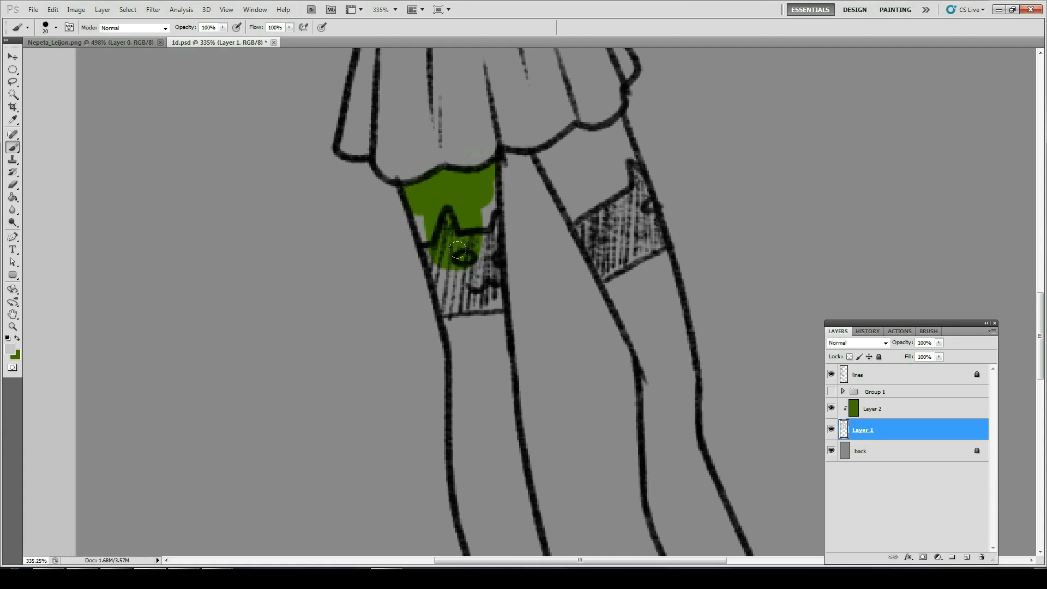
mouse_move(457, 250)
mouse_down()
mouse_move(466, 173)
mouse_move(463, 282)
mouse_move(464, 166)
mouse_move(474, 318)
mouse_move(456, 212)
mouse_move(452, 257)
mouse_move(428, 186)
mouse_move(420, 196)
mouse_move(458, 321)
mouse_move(445, 221)
mouse_move(475, 276)
mouse_move(470, 323)
mouse_move(441, 270)
mouse_move(465, 361)
mouse_move(469, 486)
mouse_move(463, 455)
mouse_move(481, 545)
mouse_up()
drag(473, 369, 484, 422)
drag(496, 476, 521, 475)
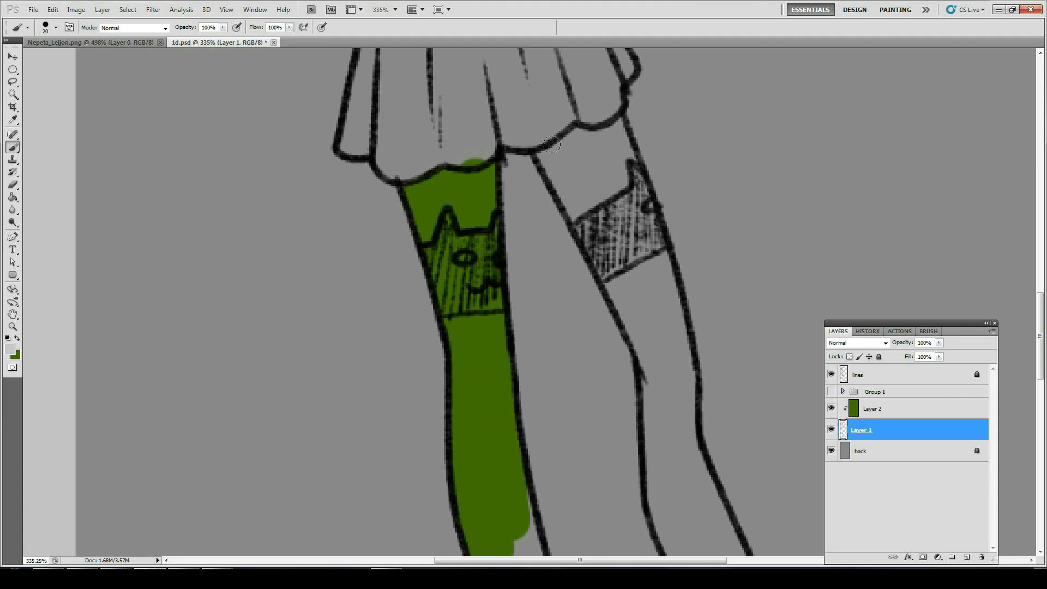
key(e)
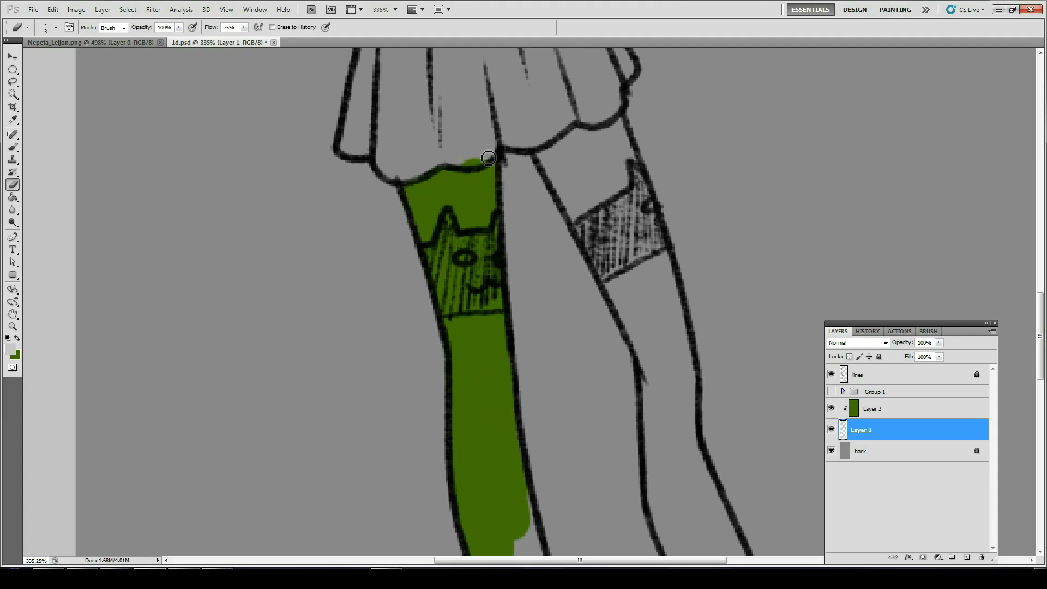
mouse_move(488, 158)
mouse_down()
mouse_move(473, 167)
mouse_move(488, 162)
mouse_up()
key(b)
- Paint the skin base on the outstretched leg from the skirt hem across the stocking band to the knee
mouse_move(569, 143)
mouse_down()
mouse_move(577, 146)
mouse_move(556, 163)
mouse_move(545, 148)
mouse_move(613, 156)
mouse_move(601, 130)
mouse_up()
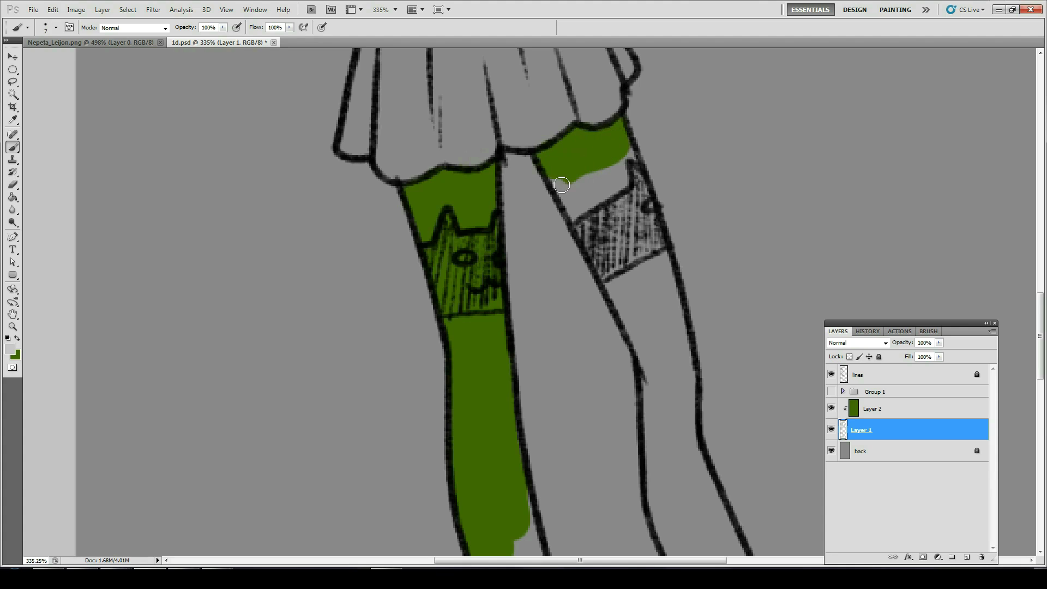
drag(561, 175, 568, 199)
mouse_move(624, 314)
mouse_down()
mouse_move(540, 288)
mouse_move(509, 258)
mouse_up()
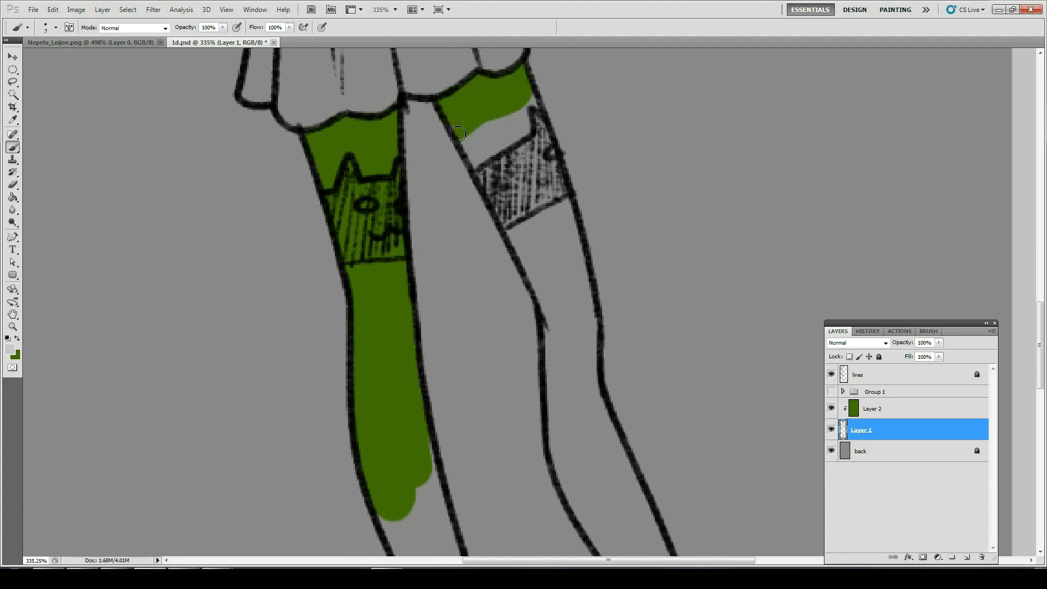
mouse_move(458, 133)
mouse_down()
mouse_move(512, 202)
mouse_move(461, 126)
mouse_move(494, 186)
mouse_move(463, 138)
mouse_move(481, 107)
mouse_move(522, 149)
mouse_move(546, 199)
mouse_move(525, 93)
mouse_move(561, 190)
mouse_move(528, 92)
mouse_move(549, 149)
mouse_move(545, 169)
mouse_move(511, 170)
mouse_move(516, 208)
mouse_move(577, 363)
mouse_move(534, 195)
mouse_move(589, 313)
mouse_move(567, 201)
mouse_move(585, 322)
mouse_move(574, 314)
mouse_move(582, 322)
mouse_move(588, 311)
mouse_move(591, 357)
mouse_move(581, 335)
mouse_up()
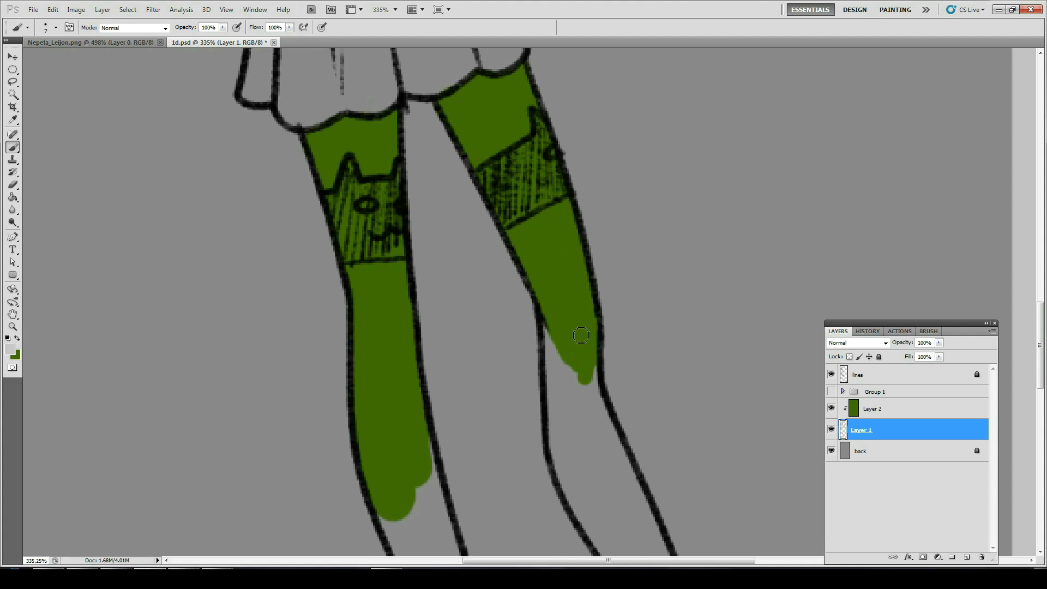
- Continue the skin base down the outstretched leg from the knee towards the ankle
drag(576, 409, 496, 196)
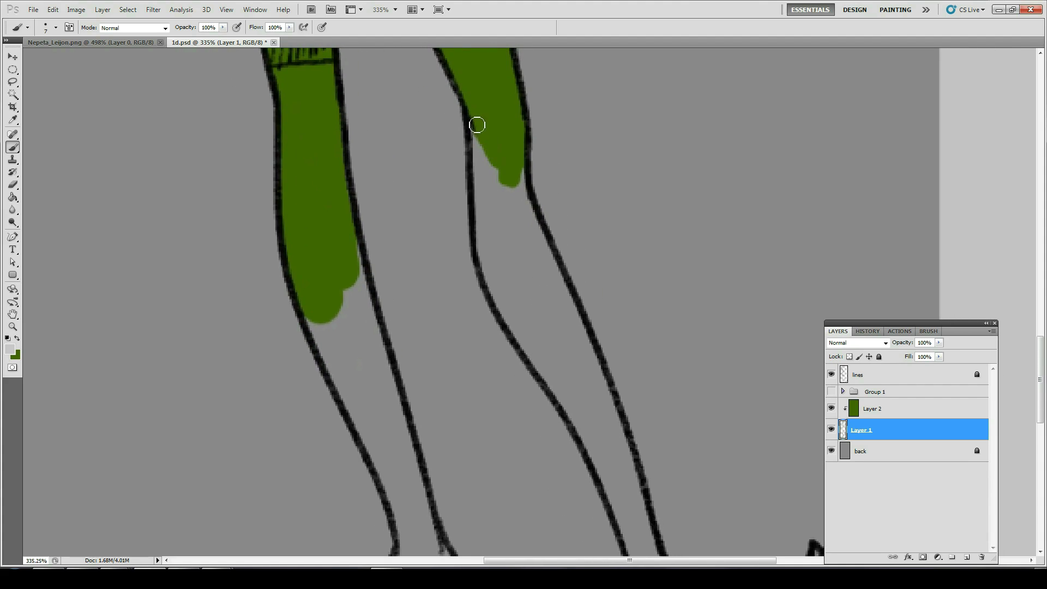
drag(475, 121, 480, 211)
mouse_move(489, 247)
mouse_down()
mouse_move(512, 323)
mouse_move(582, 415)
mouse_move(550, 381)
mouse_move(599, 447)
mouse_move(635, 556)
mouse_move(573, 412)
mouse_move(640, 550)
mouse_move(620, 487)
mouse_move(642, 527)
mouse_move(635, 550)
mouse_move(649, 540)
mouse_move(602, 425)
mouse_move(636, 474)
mouse_move(592, 368)
mouse_move(613, 429)
mouse_move(582, 389)
mouse_up()
mouse_move(488, 153)
mouse_down()
mouse_move(589, 404)
mouse_move(497, 215)
mouse_move(495, 184)
mouse_move(533, 318)
mouse_up()
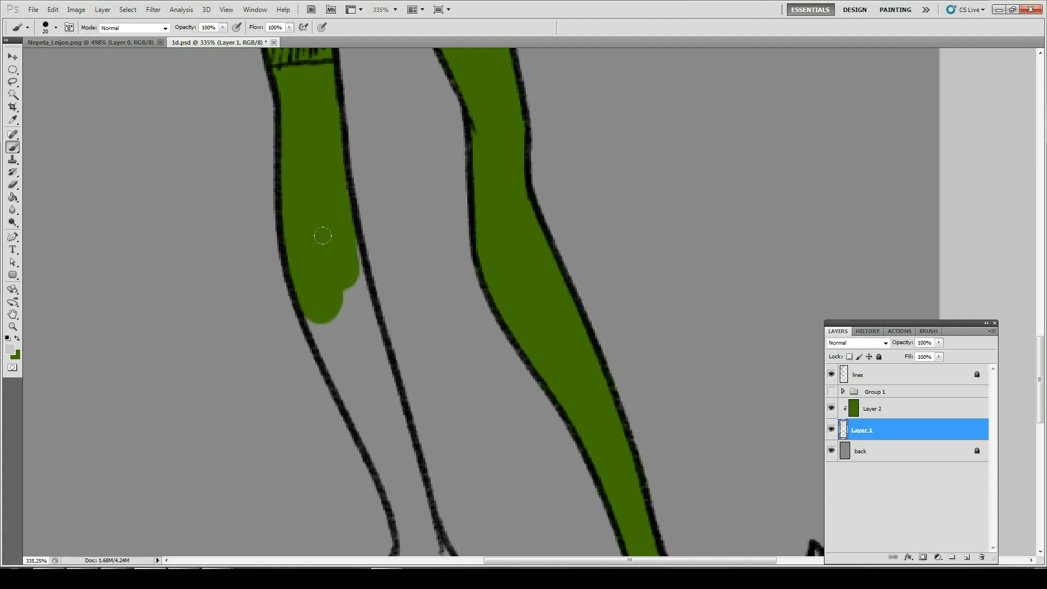
- Paint the skin base on Layer 1 down the standing leg's calf to the ankle and erase the spill along its outline
mouse_move(322, 235)
mouse_down()
mouse_move(349, 278)
mouse_move(423, 547)
mouse_move(381, 488)
mouse_move(303, 278)
mouse_up()
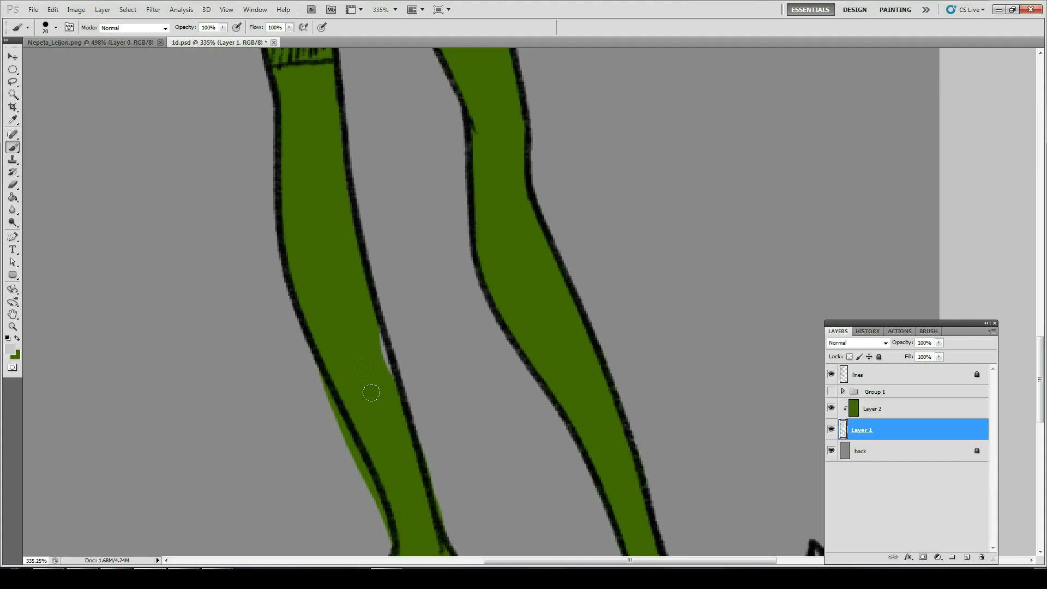
drag(371, 392, 354, 330)
key(e)
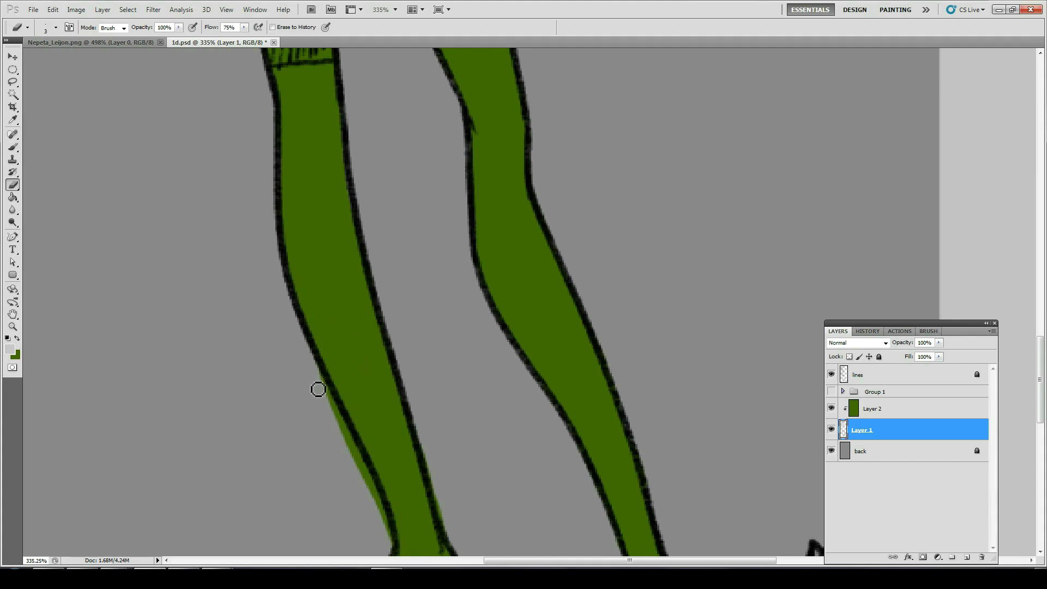
drag(314, 376, 387, 542)
drag(450, 525, 416, 416)
mouse_move(468, 484)
mouse_down()
mouse_move(515, 495)
mouse_move(450, 231)
mouse_up()
- Paint the skin base over the standing leg's ankle, foot and hatched toes, and erase the spill below the toes
key(b)
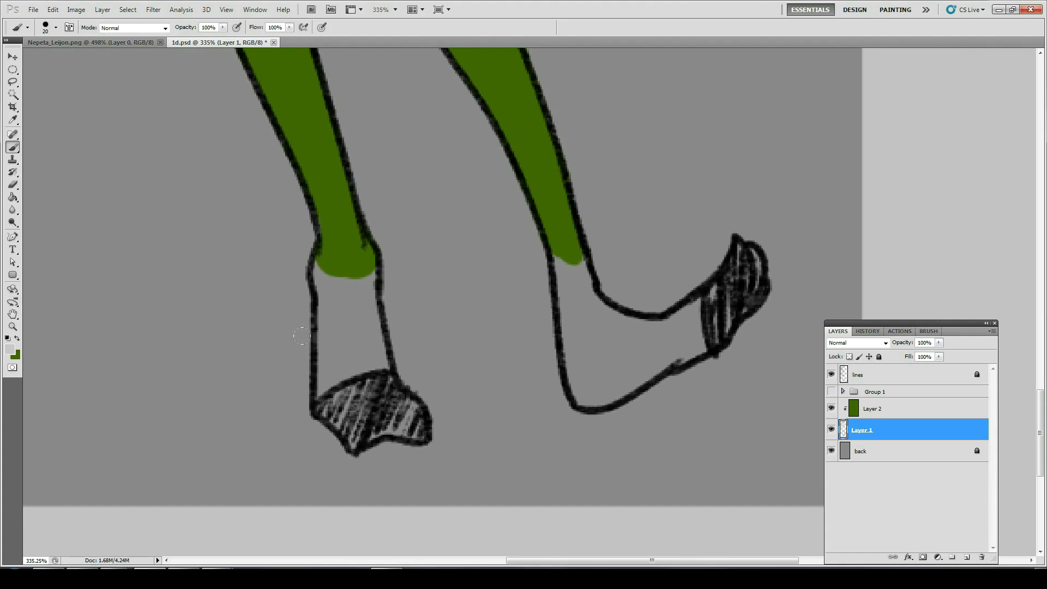
mouse_move(332, 259)
mouse_down()
mouse_move(321, 389)
mouse_move(348, 422)
mouse_move(381, 408)
mouse_move(401, 417)
mouse_move(363, 374)
mouse_move(344, 266)
mouse_up()
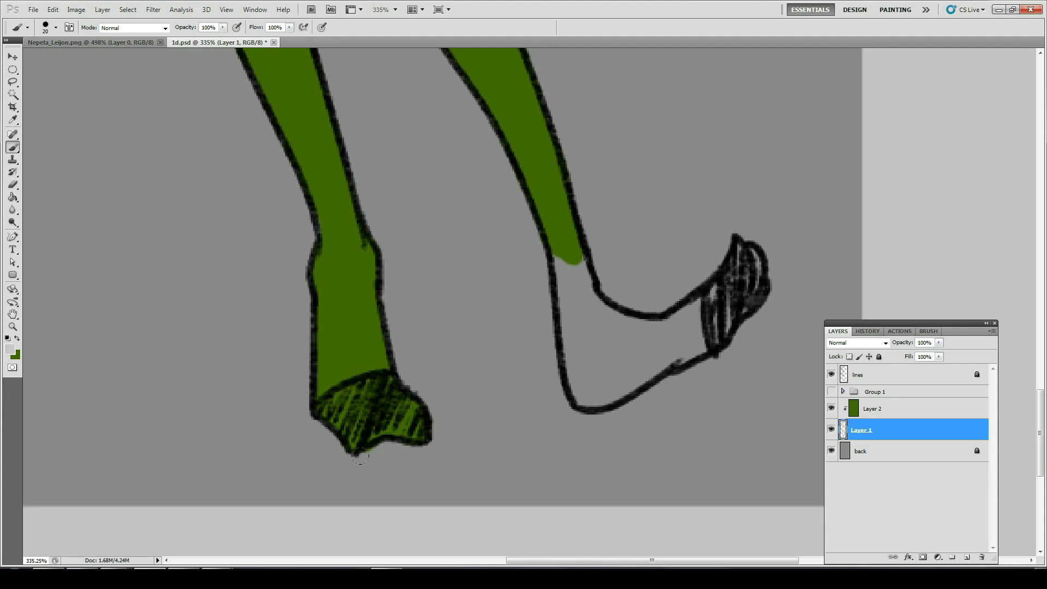
key(e)
- Paint the skin base over the outstretched leg's ankle and foot, and erase the spill around the raised toes
key(b)
mouse_move(559, 246)
mouse_down()
mouse_move(576, 378)
mouse_move(588, 380)
mouse_move(726, 279)
mouse_move(747, 247)
mouse_move(736, 243)
mouse_move(725, 286)
mouse_move(694, 324)
mouse_move(595, 376)
mouse_move(699, 299)
mouse_move(602, 353)
mouse_move(575, 301)
mouse_move(589, 314)
mouse_move(663, 327)
mouse_up()
key(e)
mouse_move(745, 232)
mouse_down()
mouse_move(765, 237)
mouse_move(770, 266)
mouse_up()
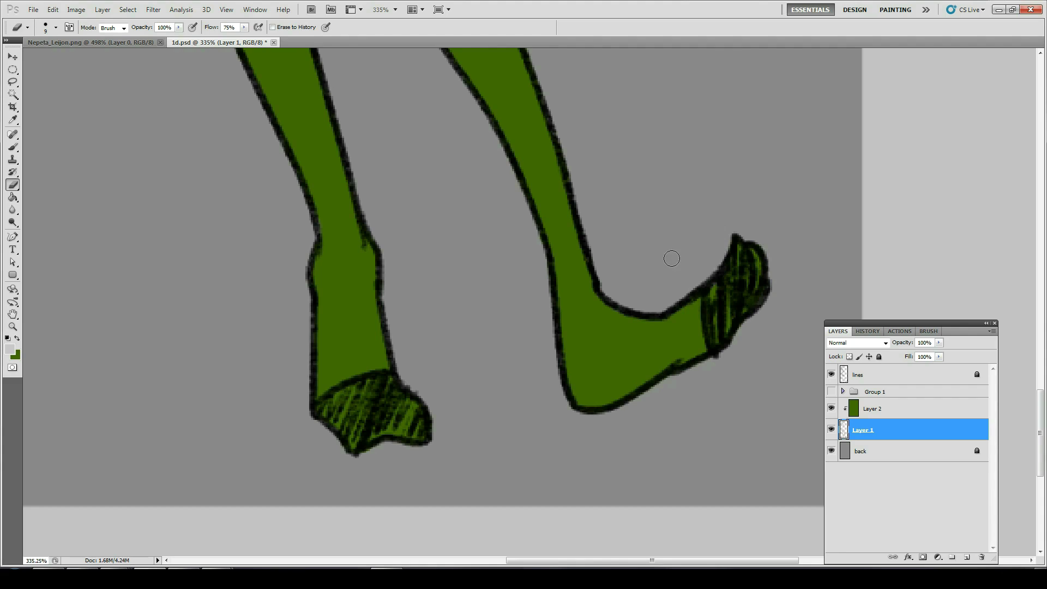
key(ctrl+0)
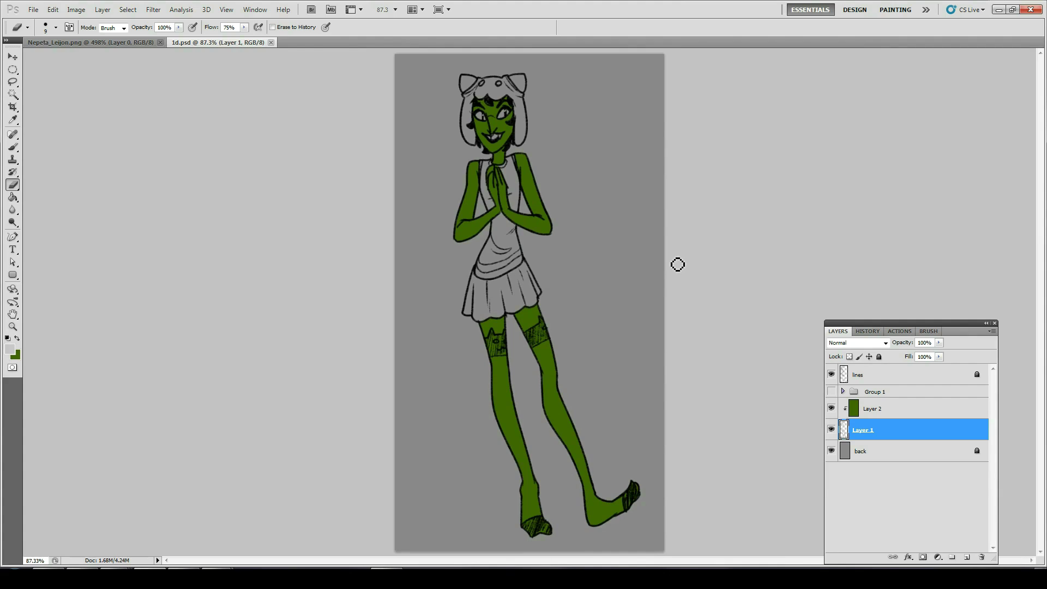
- Set the green Layer 2 to Overlay blending at 50% opacity
click(924, 406)
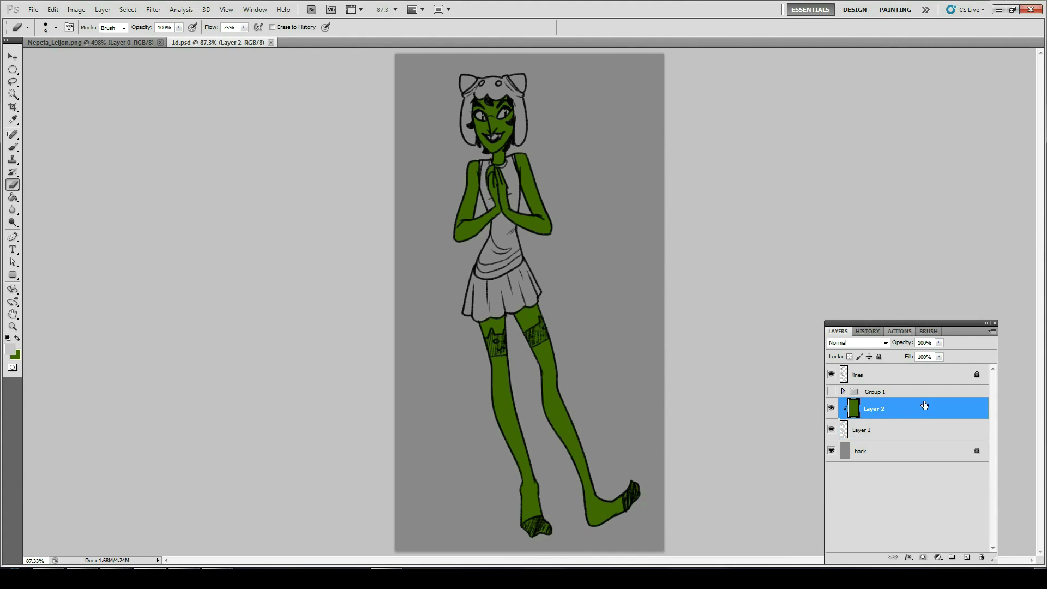
click(863, 343)
click(857, 210)
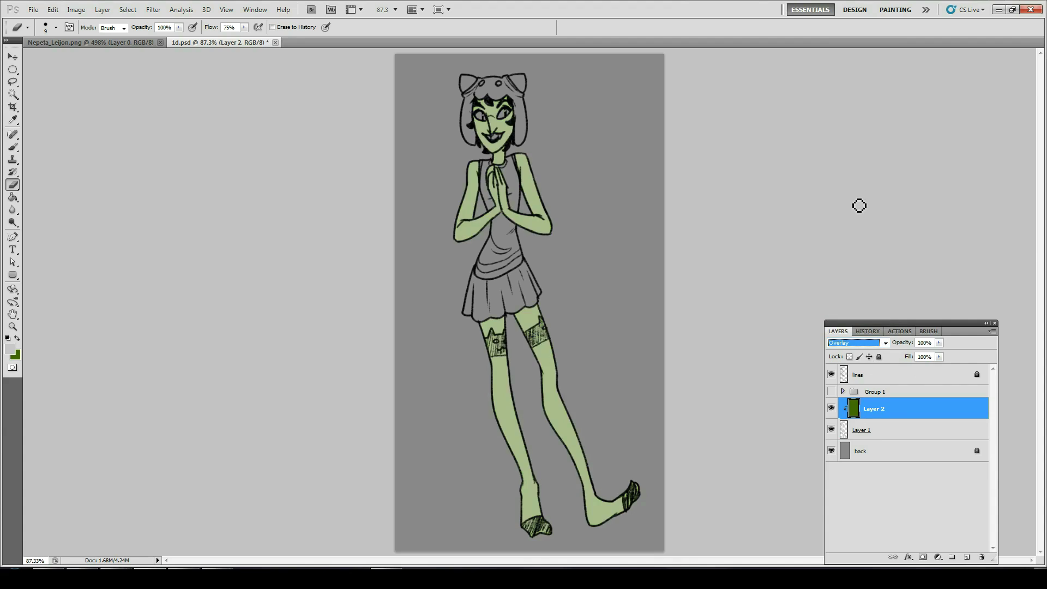
click(927, 343)
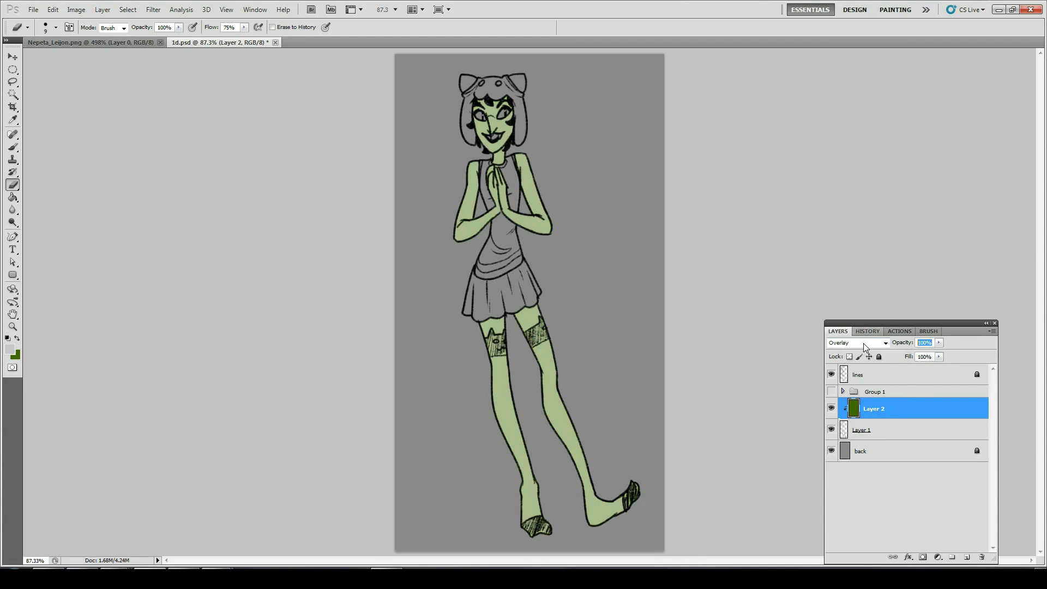
text(50)
key(Return)
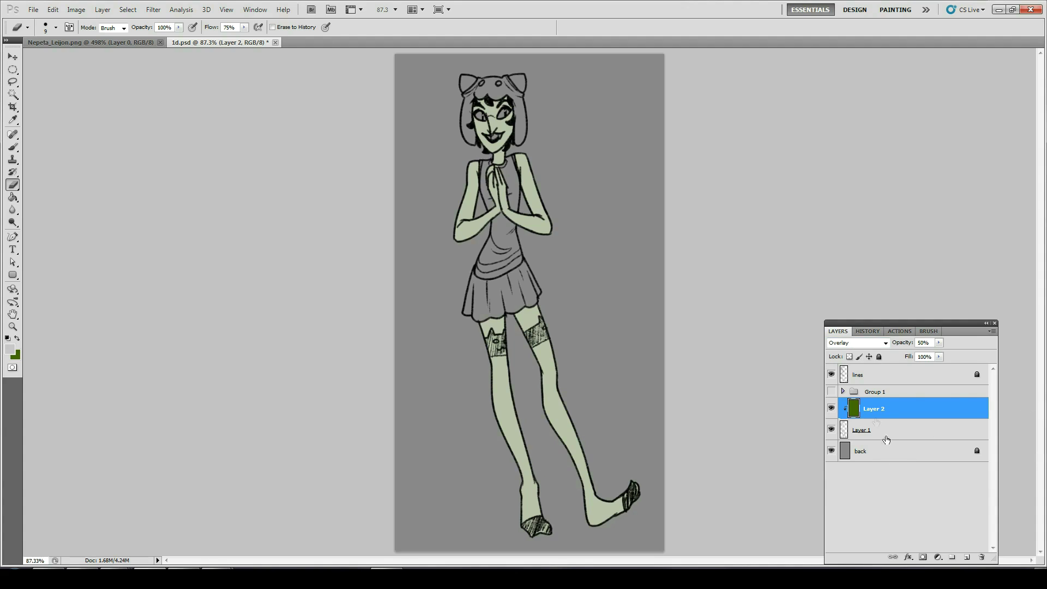
- Duplicate the light and shade layers in Group 1 and clip the copies to the skin base directly above Layer 2
click(843, 391)
click(868, 409)
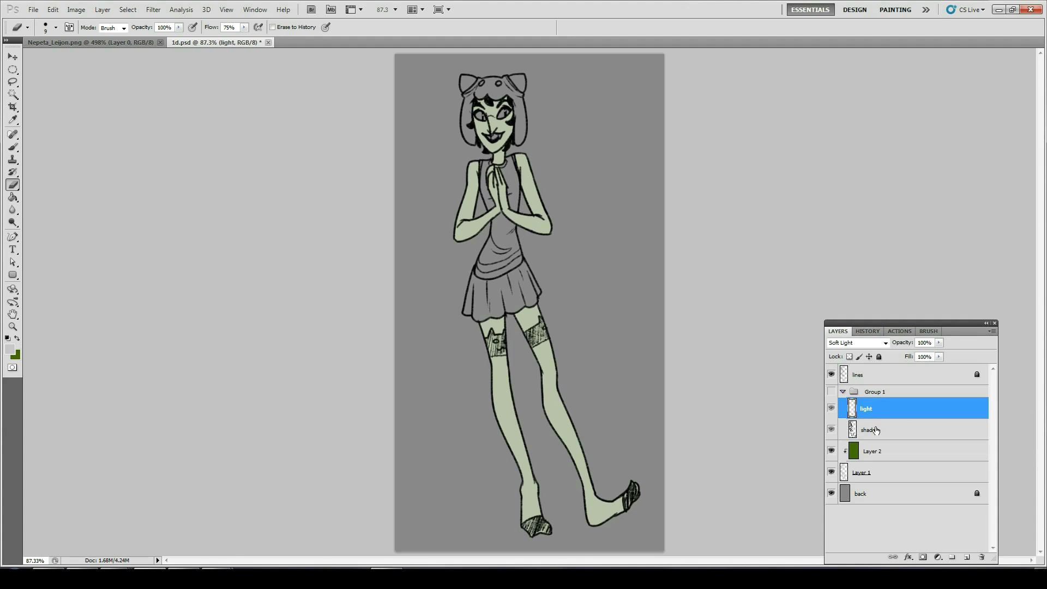
ctrl+click(875, 430)
right_click(875, 430)
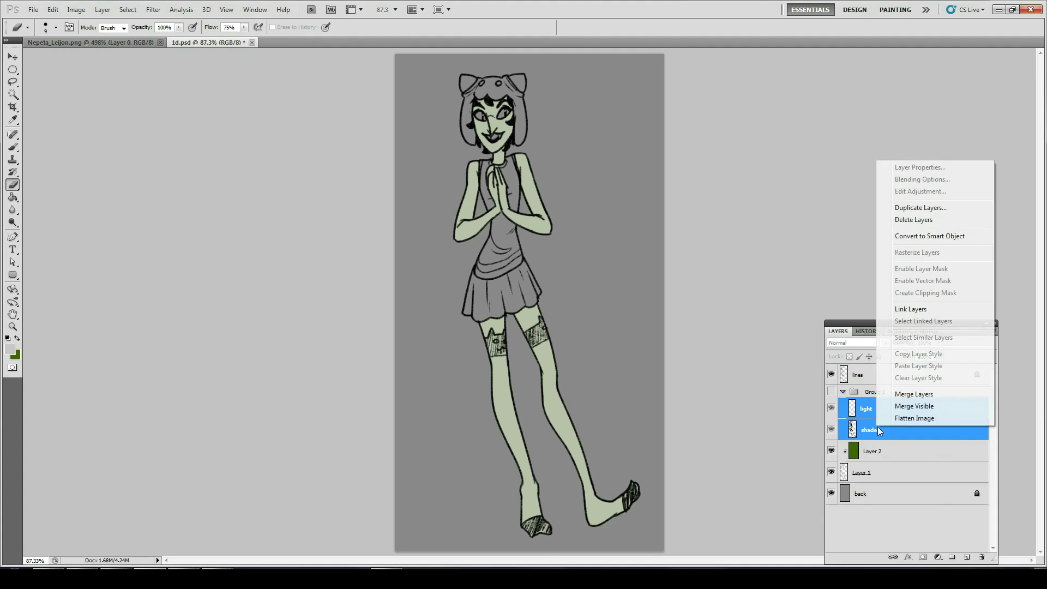
click(923, 208)
key(Return)
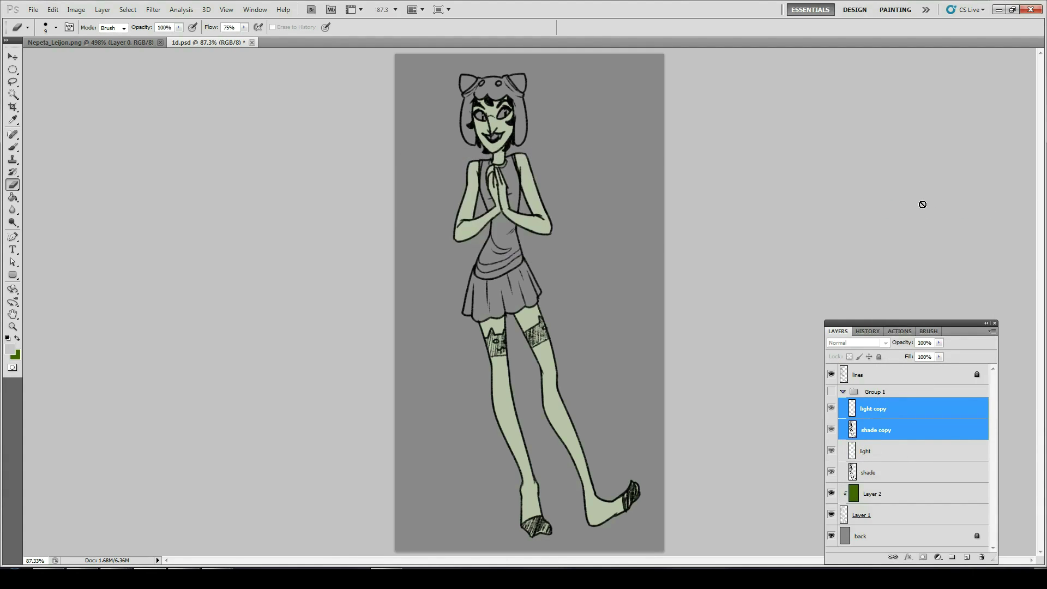
mouse_move(862, 409)
mouse_down()
mouse_move(870, 504)
mouse_move(869, 475)
mouse_move(871, 491)
mouse_up()
key(ctrl+alt+g)
- Soften the shade copy and light copy on the skin, and set the light copy's opacity to 50%
click(870, 473)
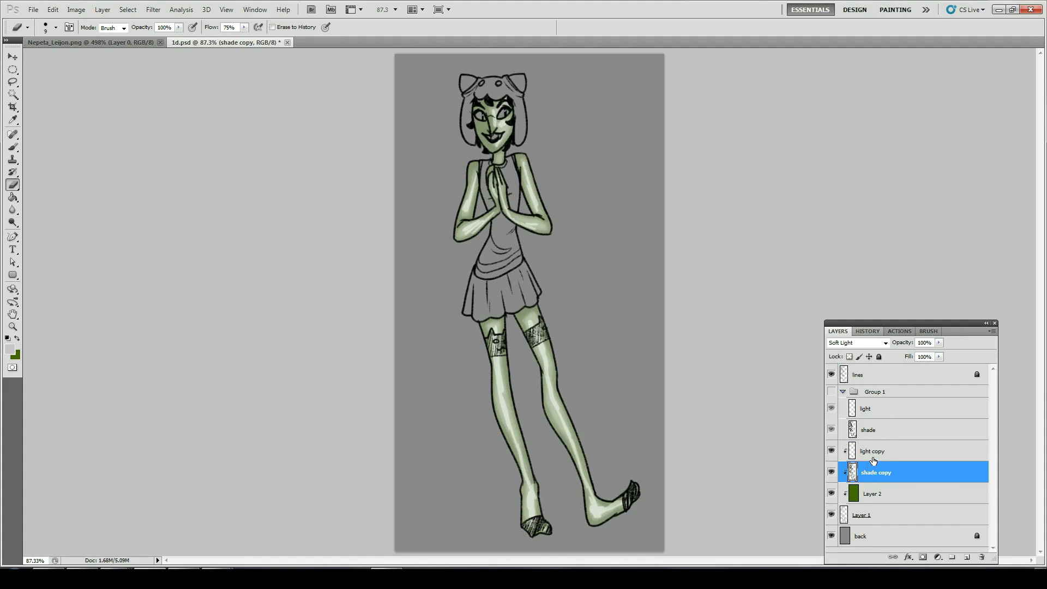
click(873, 460)
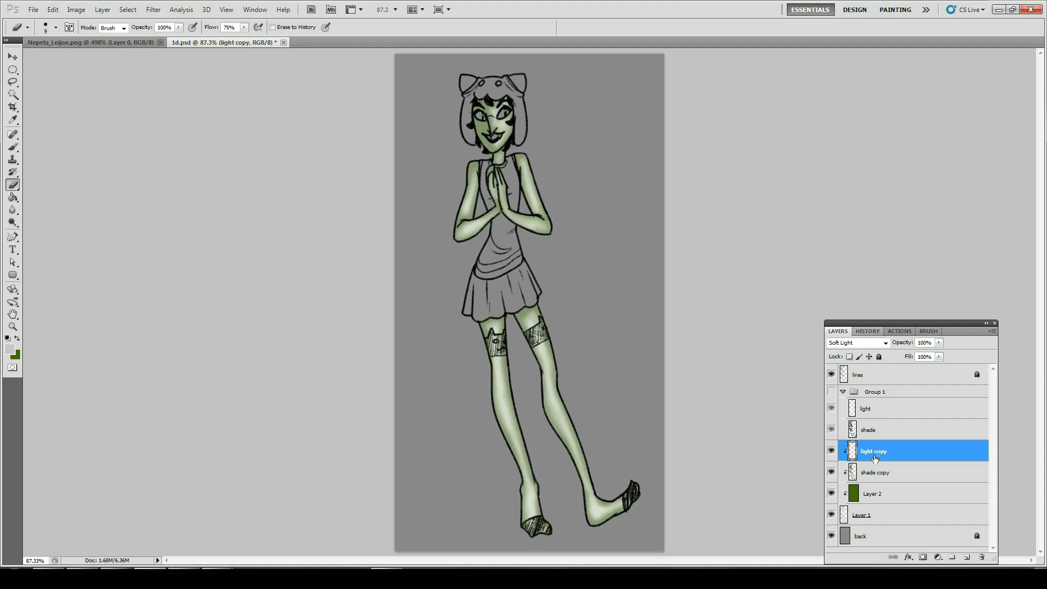
click(924, 342)
text(50)
key(Return)
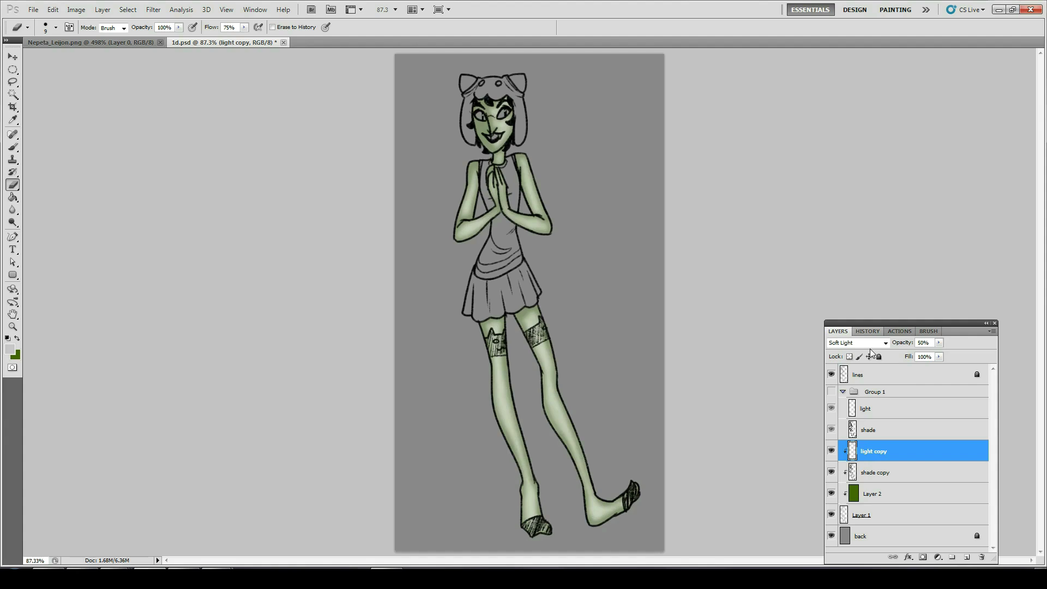
- Set Layer 2's opacity to 25% and merge the clipped colour, shade and light layers into Layer 1
click(878, 493)
click(923, 342)
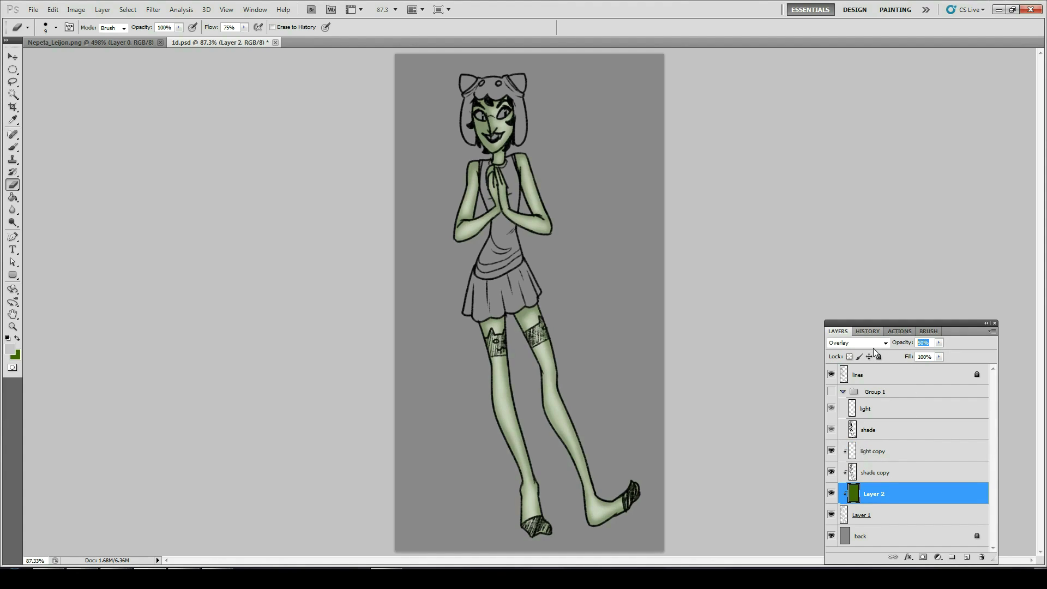
text(25)
key(Return)
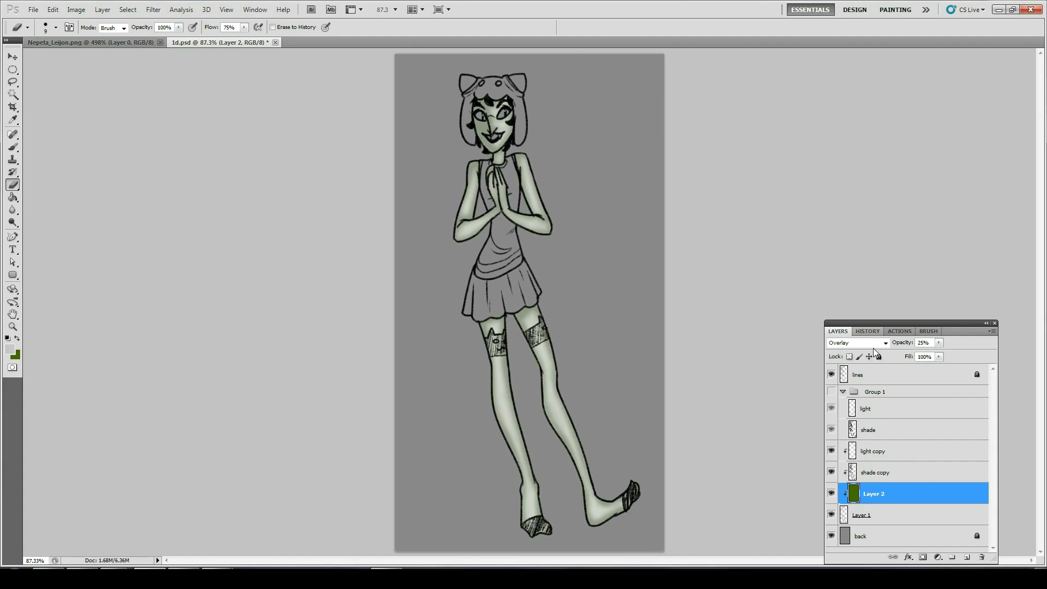
click(869, 517)
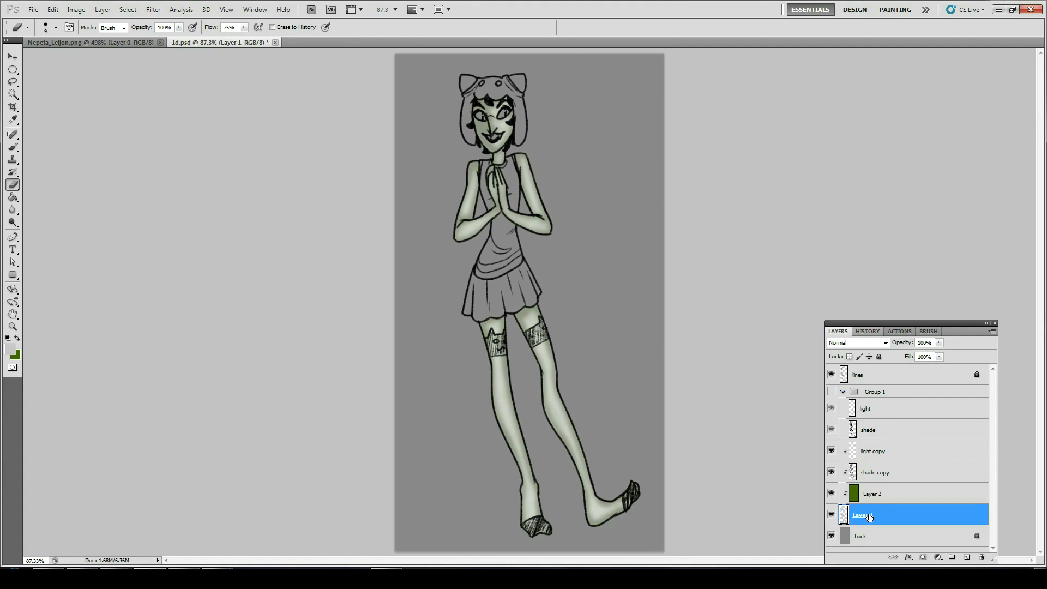
key(ctrl+e)
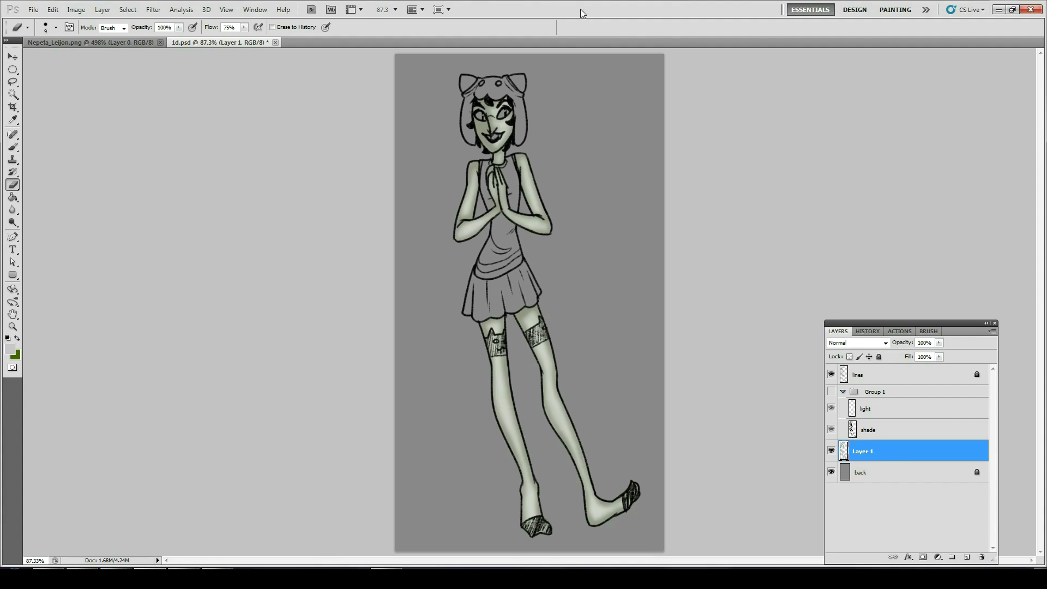
- Paint the standing leg's stocking bright blue on a new layer above Layer 1 and clip that layer to Layer 1
click(967, 557)
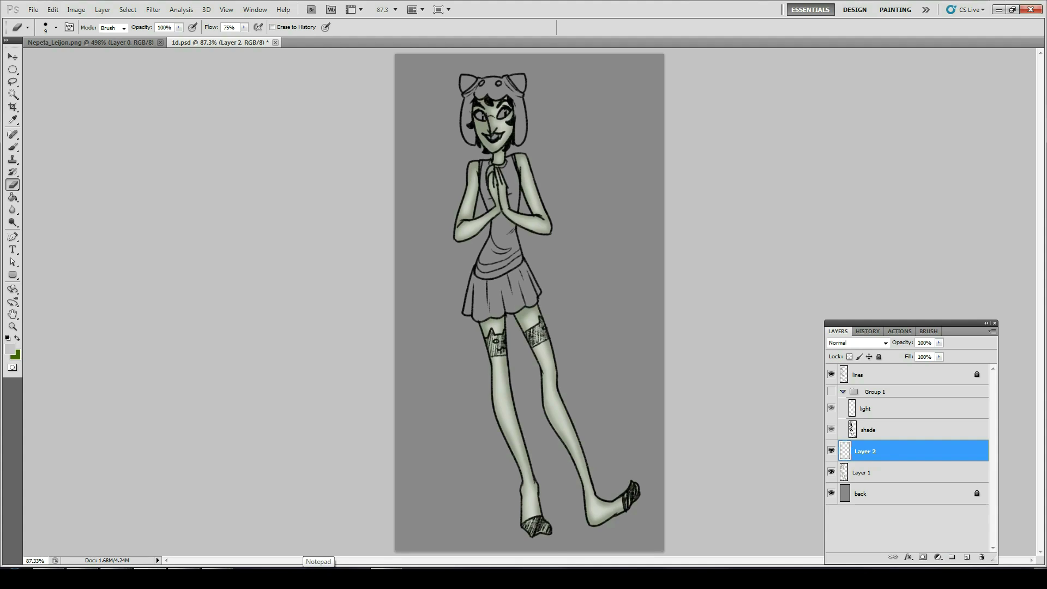
key(b)
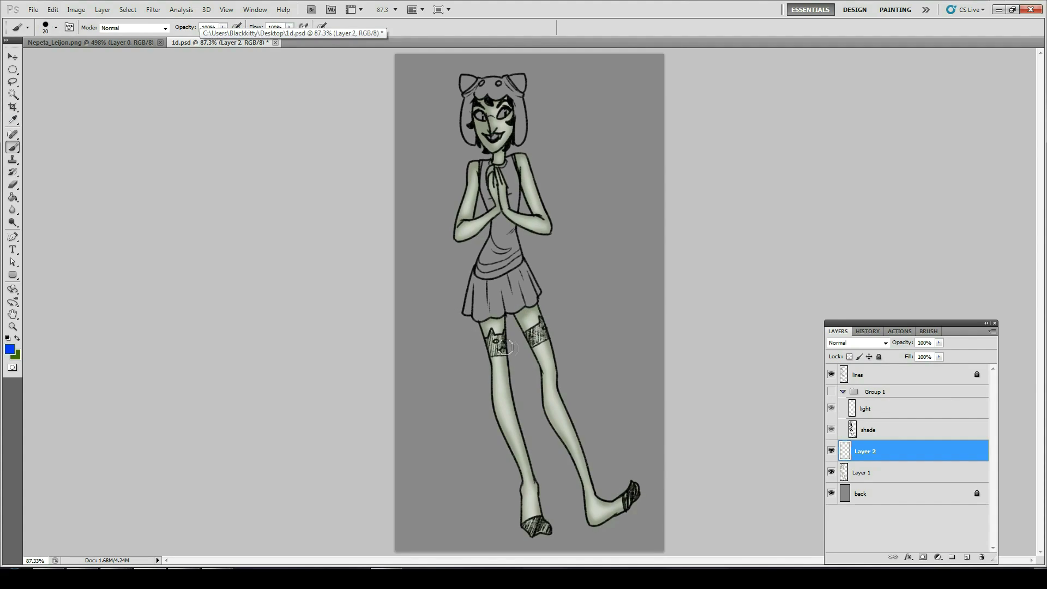
mouse_move(491, 353)
mouse_down()
mouse_move(496, 337)
mouse_move(493, 364)
mouse_up()
mouse_move(494, 370)
mouse_down()
mouse_move(507, 390)
mouse_move(489, 418)
mouse_move(516, 406)
mouse_move(499, 428)
mouse_move(518, 423)
mouse_move(533, 472)
mouse_move(516, 526)
mouse_move(529, 524)
mouse_move(534, 542)
mouse_move(554, 530)
mouse_up()
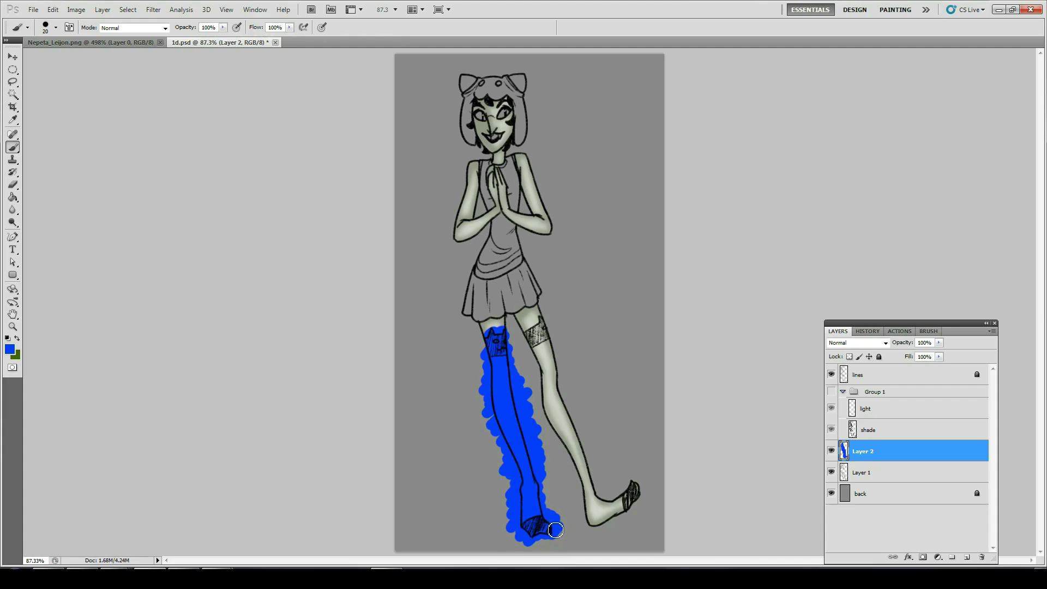
key(ctrl+alt+g)
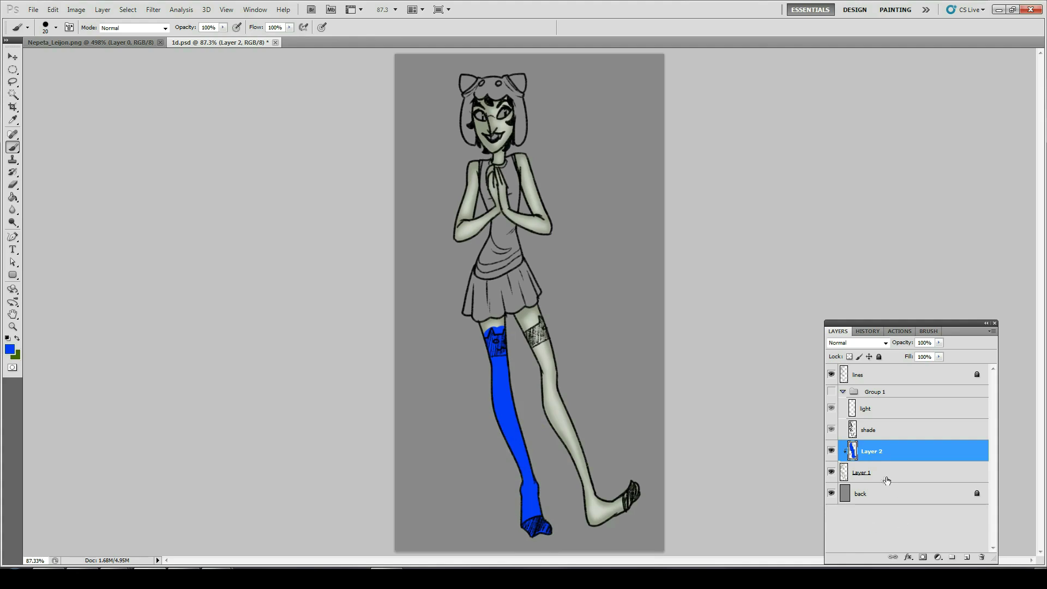
- Set the blue stocking layer's opacity to 74% and refill the stocking with a darker blue
drag(937, 347, 917, 356)
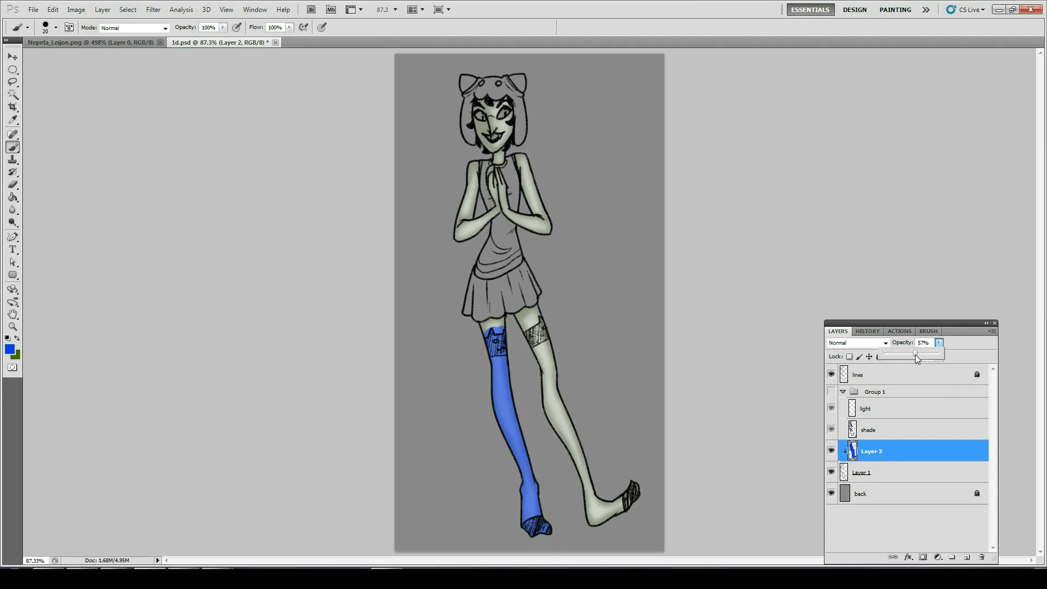
drag(919, 356, 925, 355)
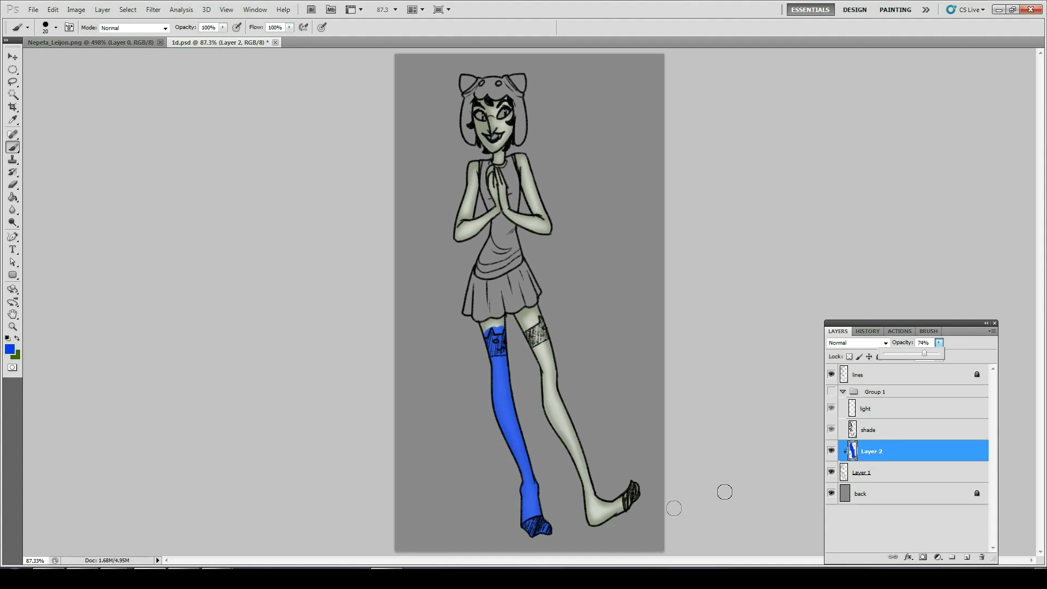
click(904, 430)
key(g)
- Duplicate the light and shade layers and move the copies out of Group 1 to directly above the stocking layer
shift+click(872, 408)
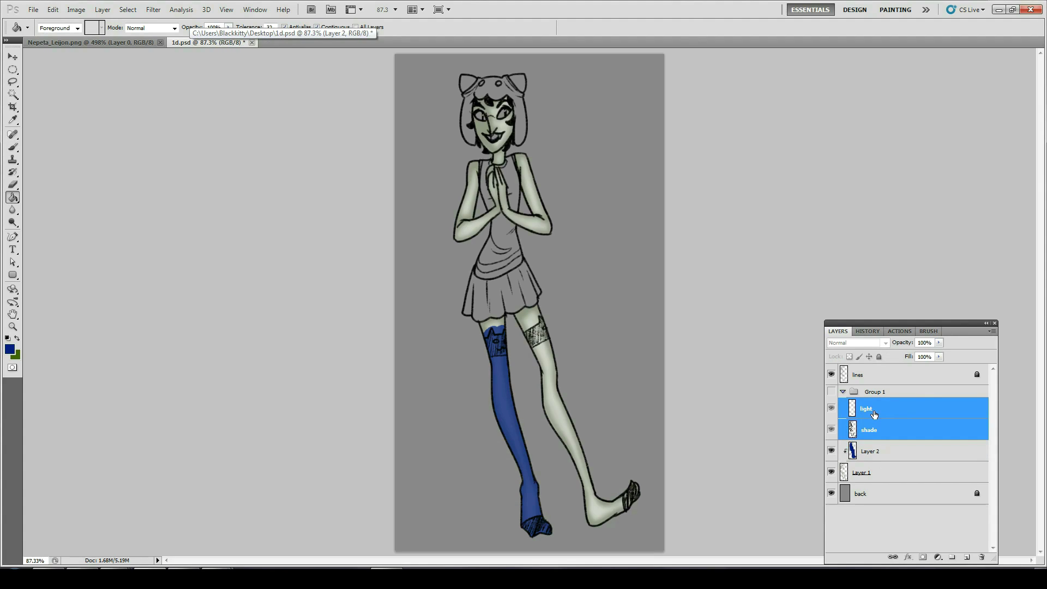
right_click(875, 411)
click(919, 192)
key(Return)
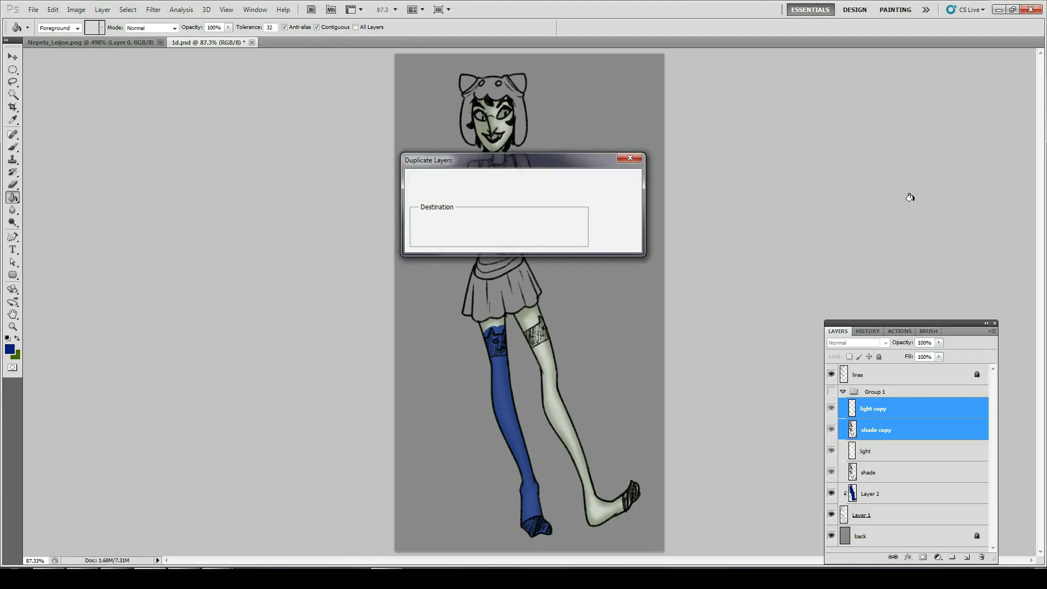
drag(923, 434, 915, 491)
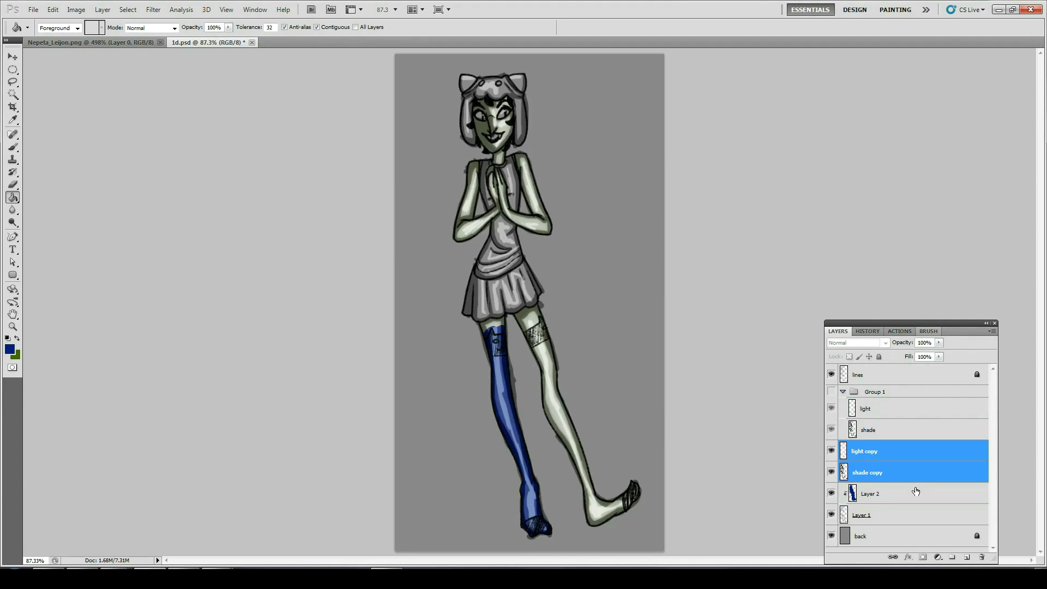
- Release the stocking layer from its clipping to Layer 1 and clip the light and shade copies to it
click(888, 498)
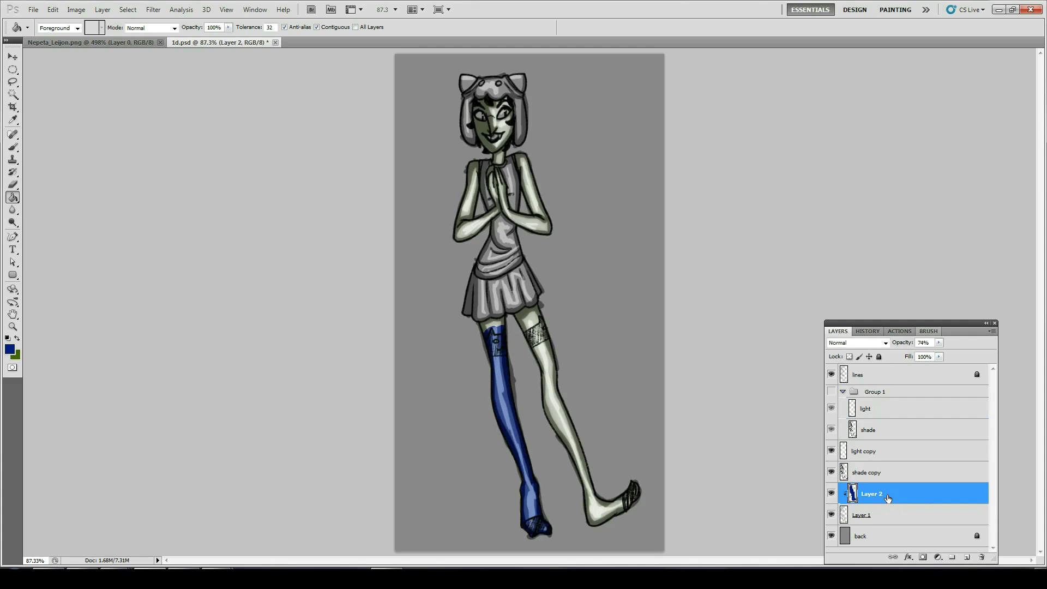
key(ctrl+alt+g)
click(874, 474)
shift+click(874, 459)
key(ctrl+alt+g)
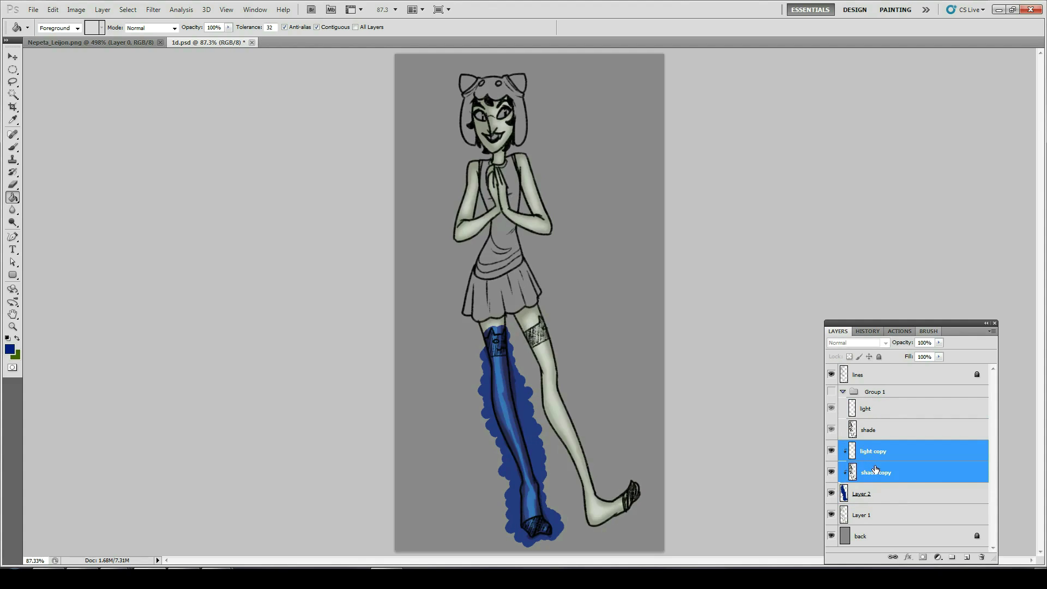
- Soften the stocking's shade copy and light copy, and set the light copy's opacity to 50%
click(879, 481)
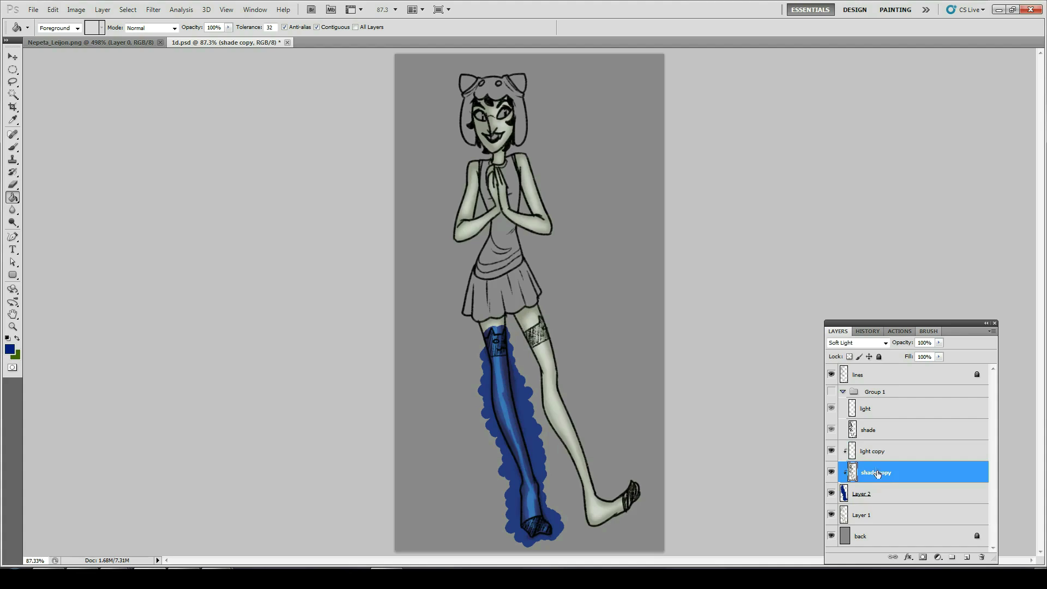
click(875, 453)
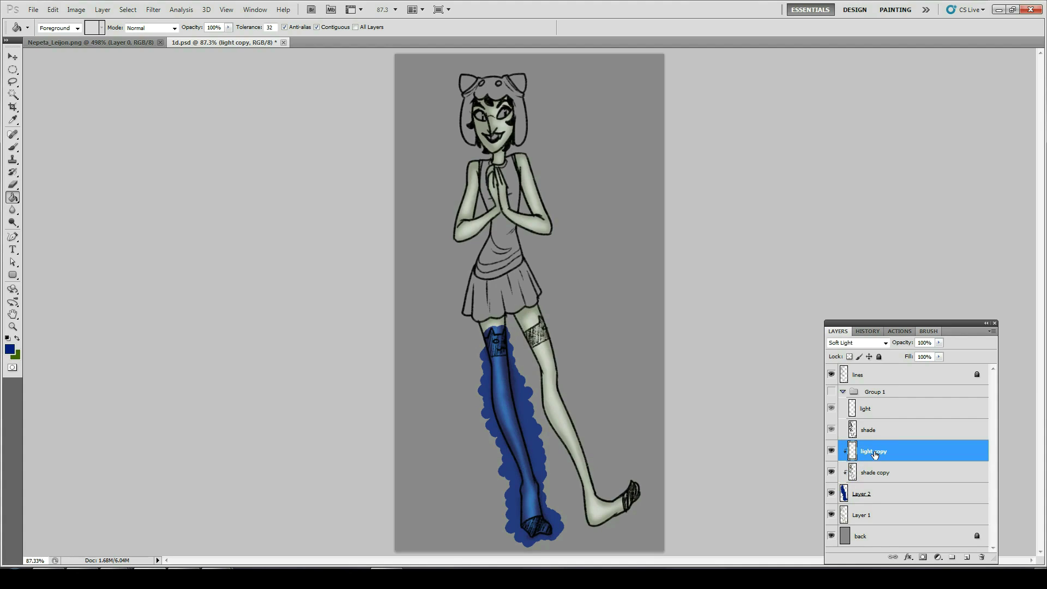
click(924, 343)
text(50)
key(Return)
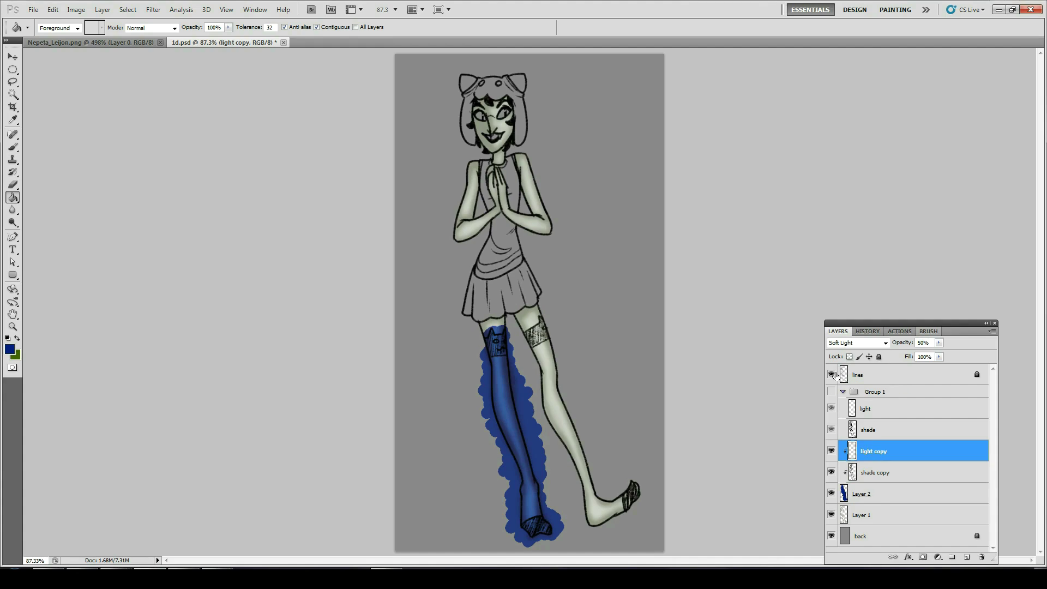
click(887, 497)
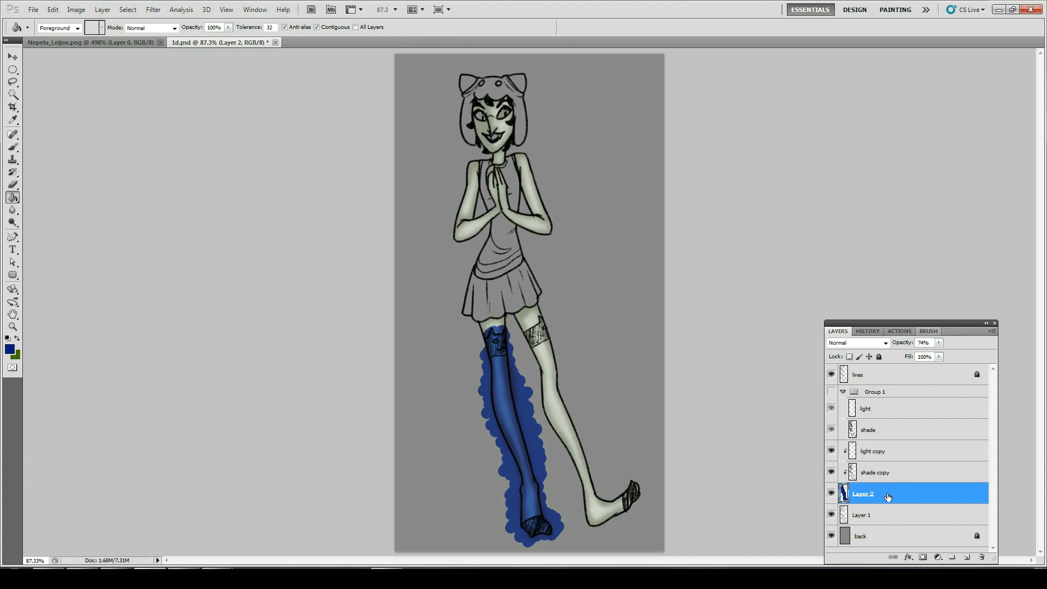
- Try to merge the clipped light and shade copies into the stocking layer
key(ctrl+e)
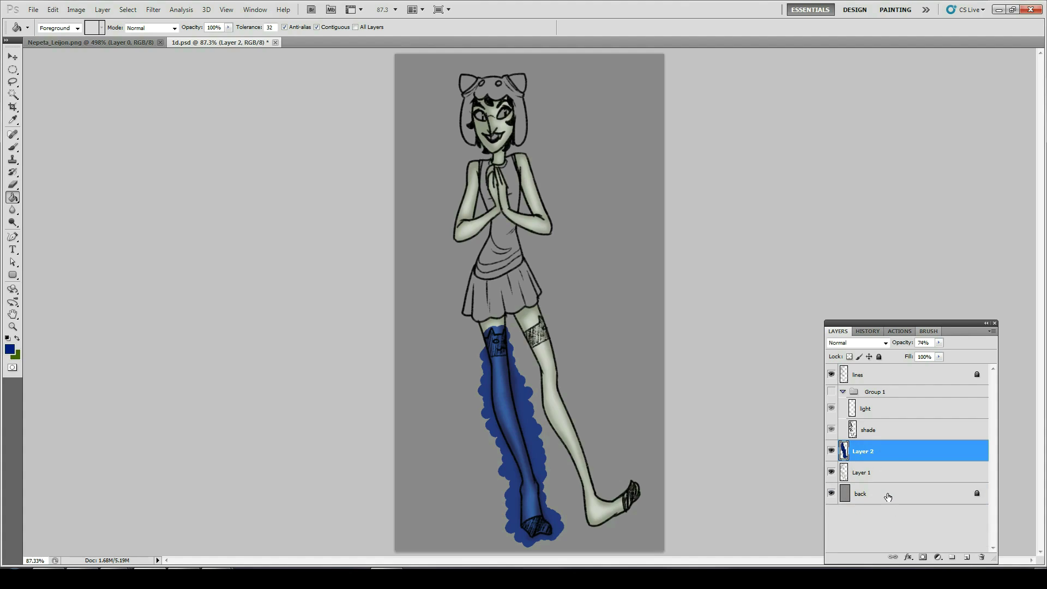
key(ctrl+z)
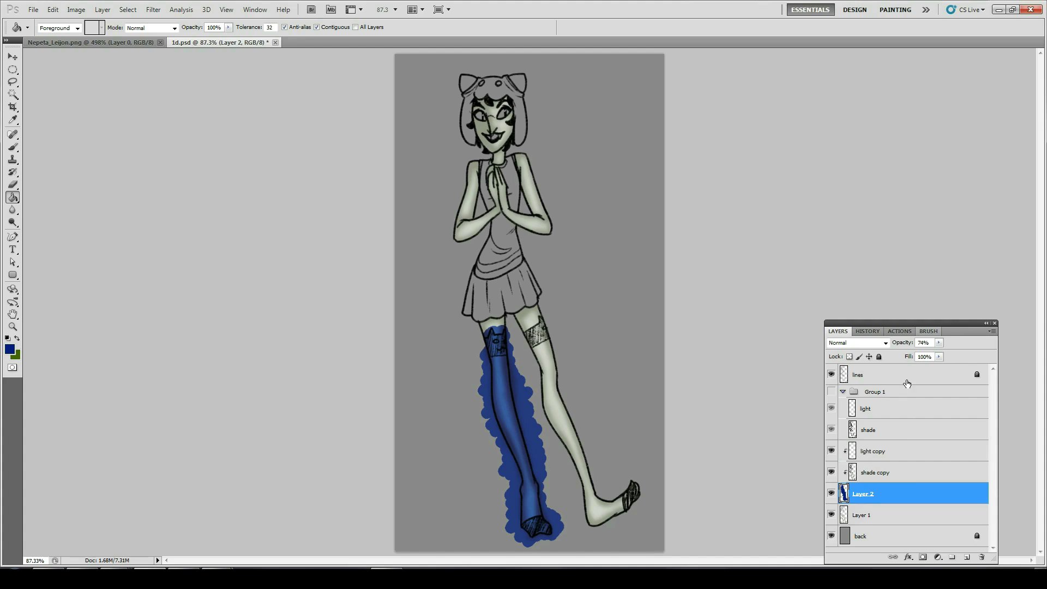
click(897, 479)
click(904, 491)
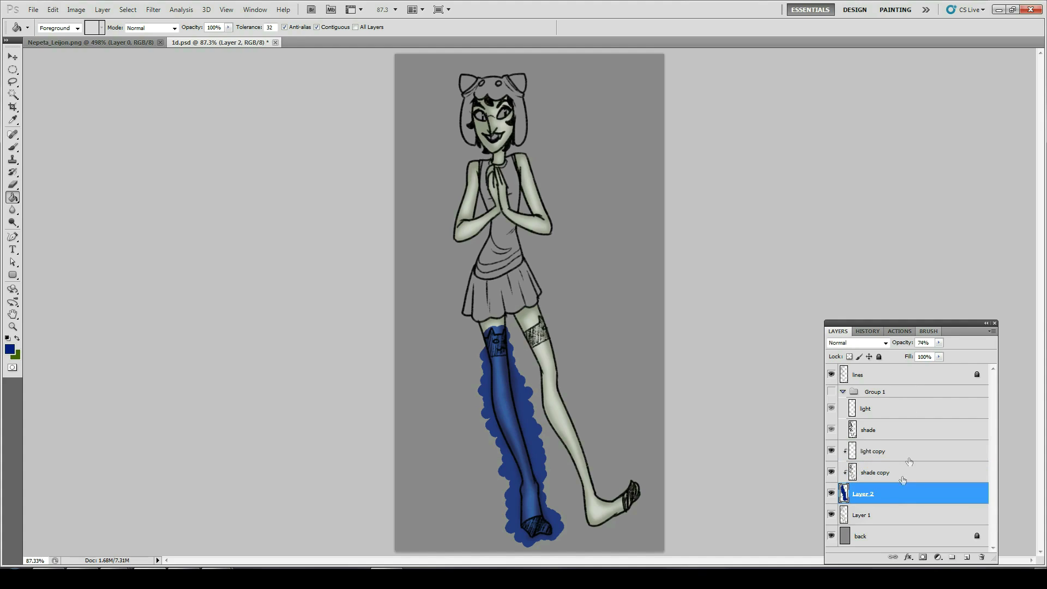
- Set the stocking layer's opacity to 100%
click(931, 347)
text(100)
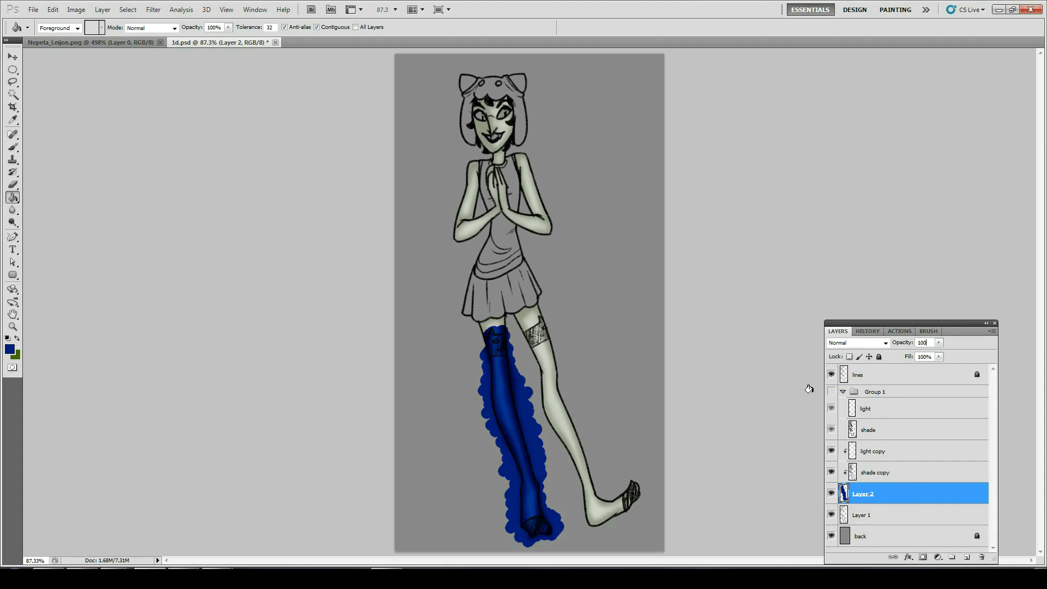
key(Return)
click(875, 480)
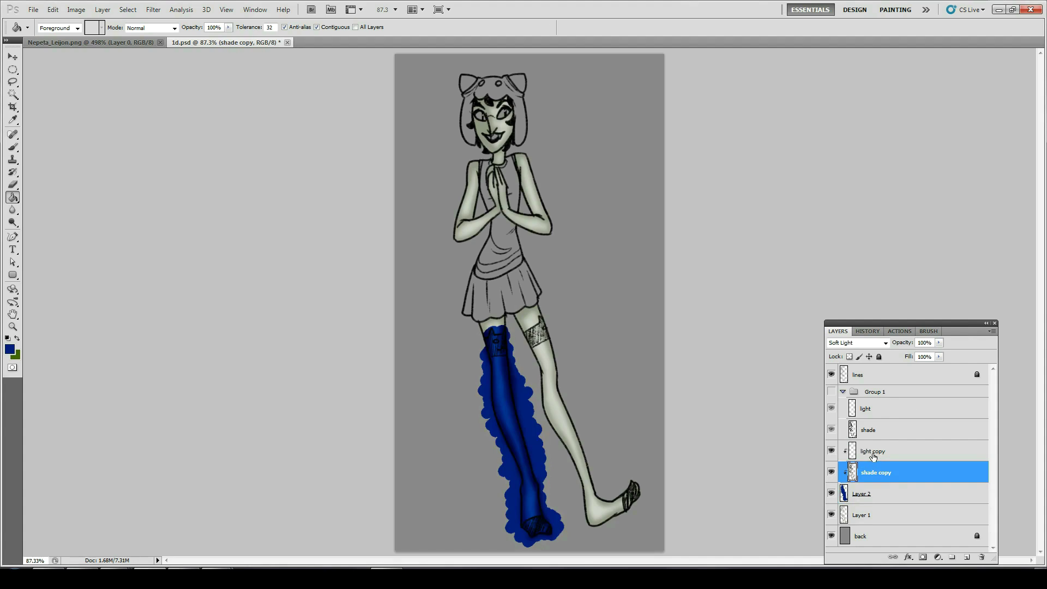
shift+click(869, 449)
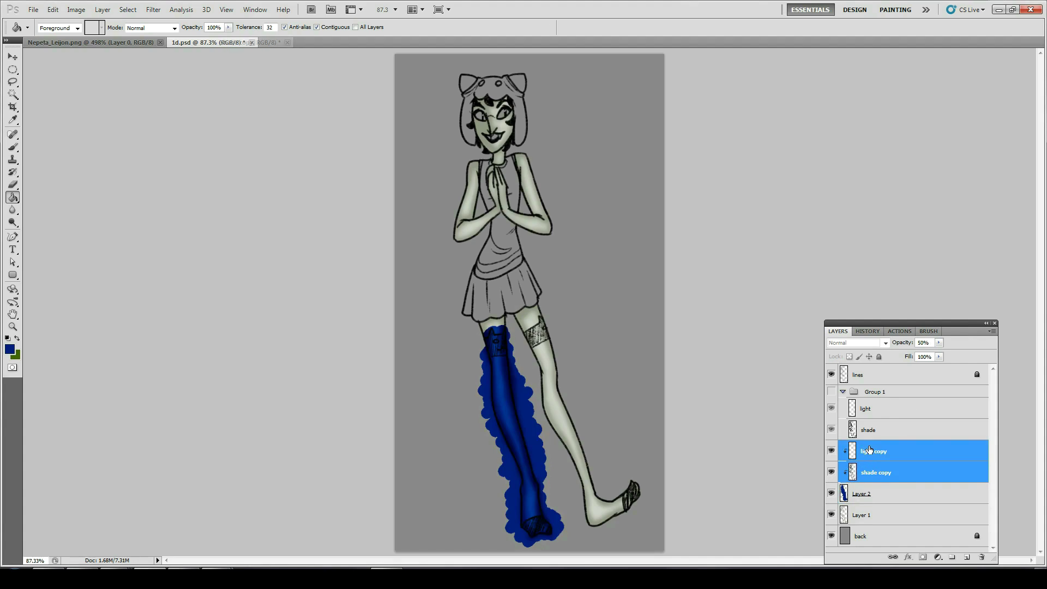
click(878, 492)
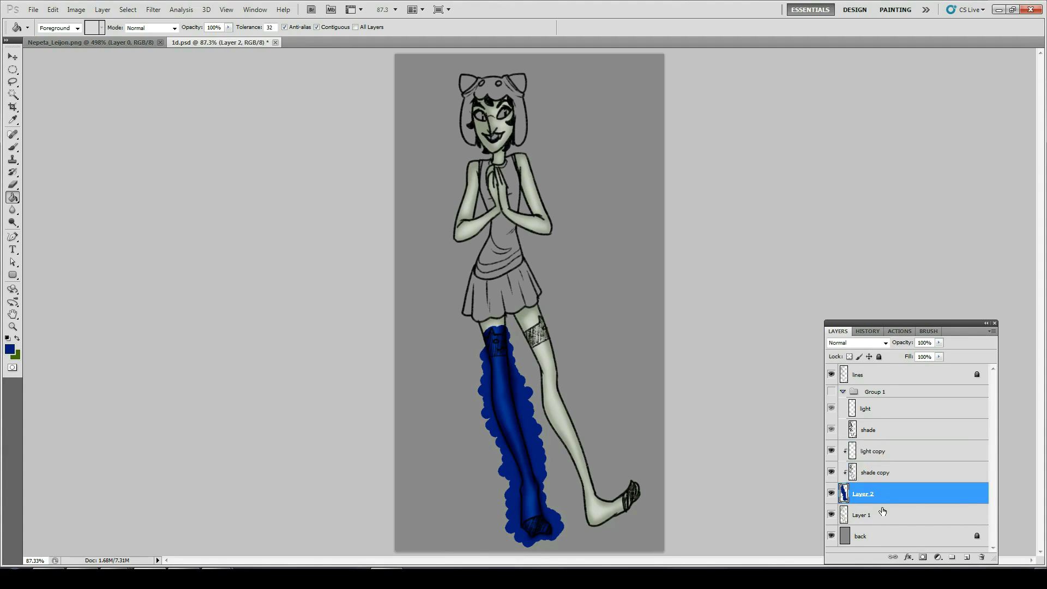
click(967, 557)
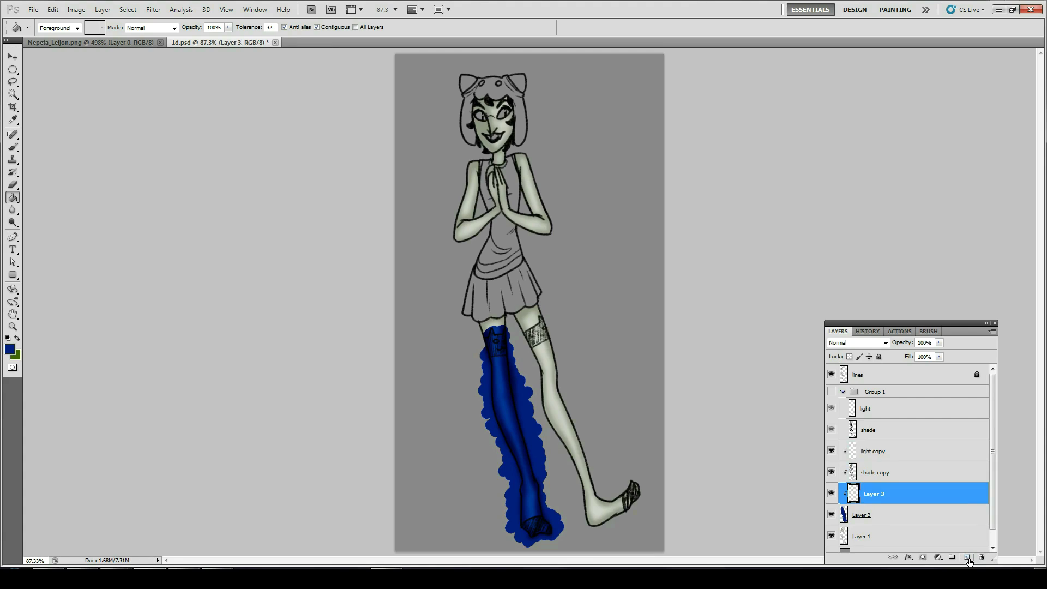
key(ctrl+z)
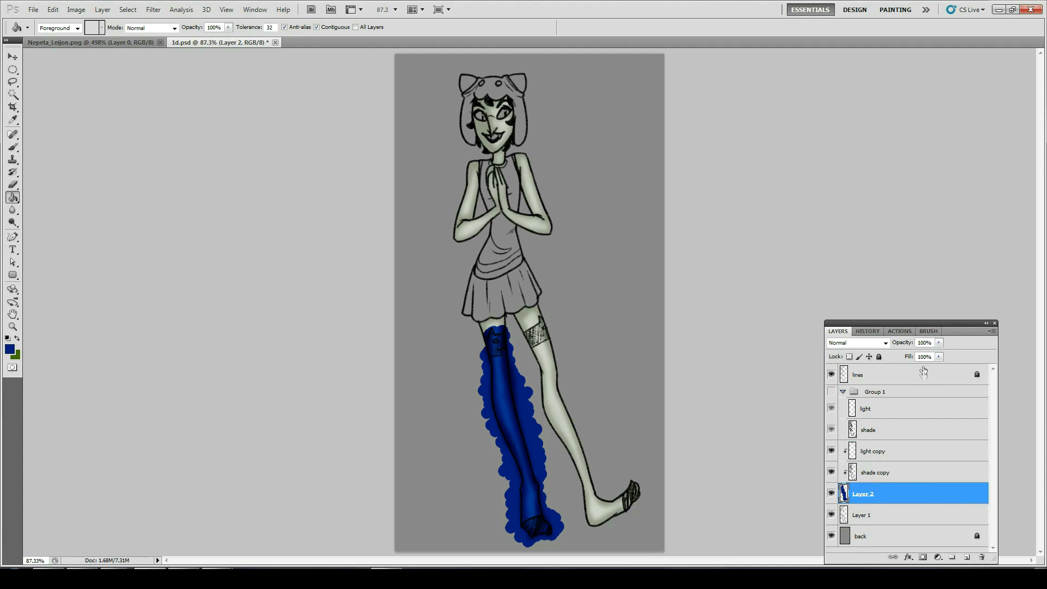
- Try 75% opacity on the stocking layer and undo the change
double_click(932, 343)
text(75)
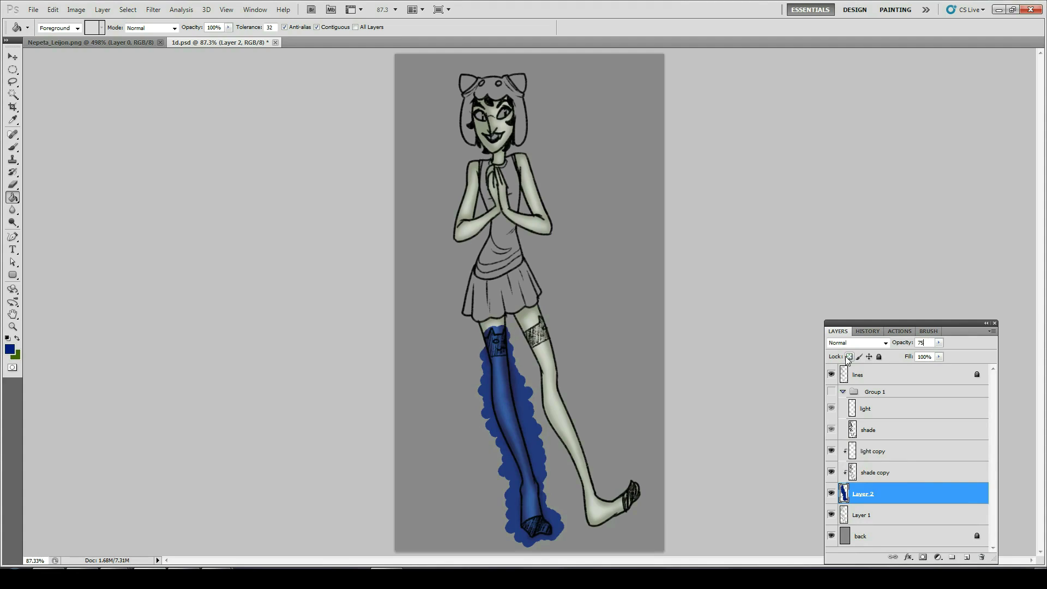
key(Return)
key(b)
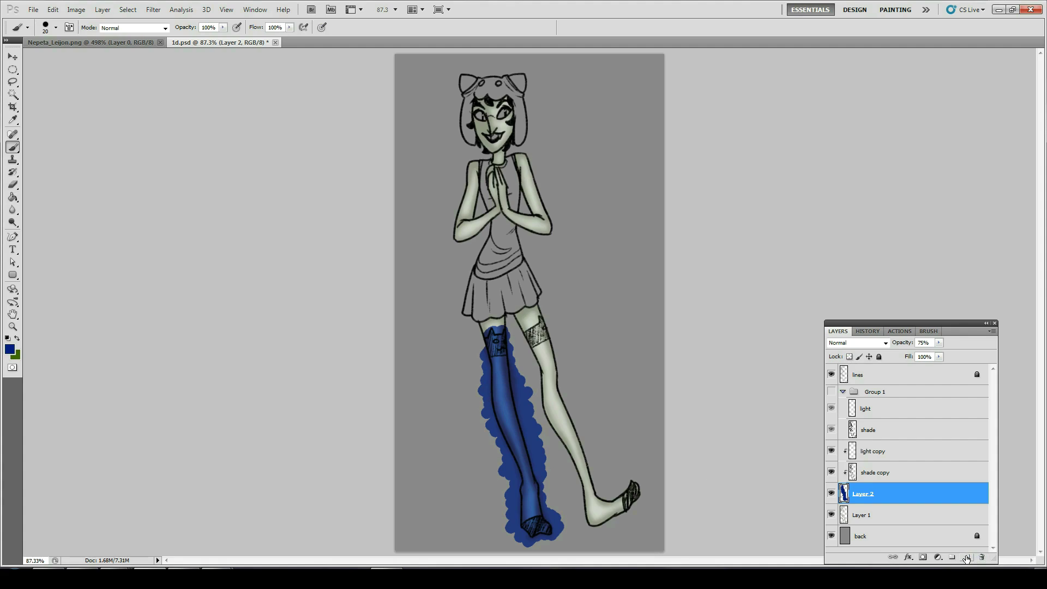
key(ctrl+z)
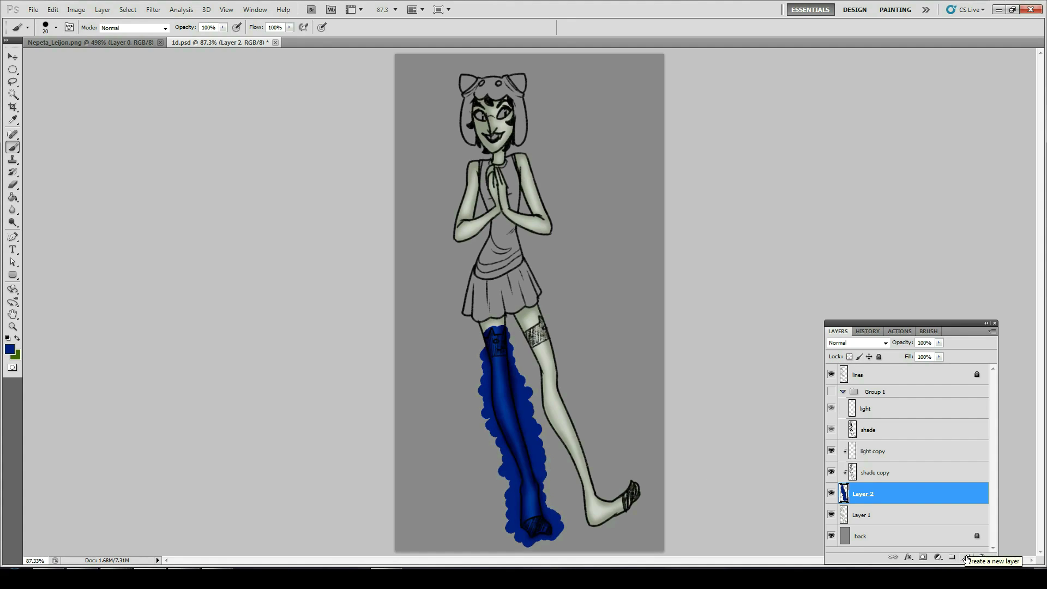
- Set the foreground colour to black and add a new Soft Light layer directly above the stocking layer
click(9, 349)
click(394, 443)
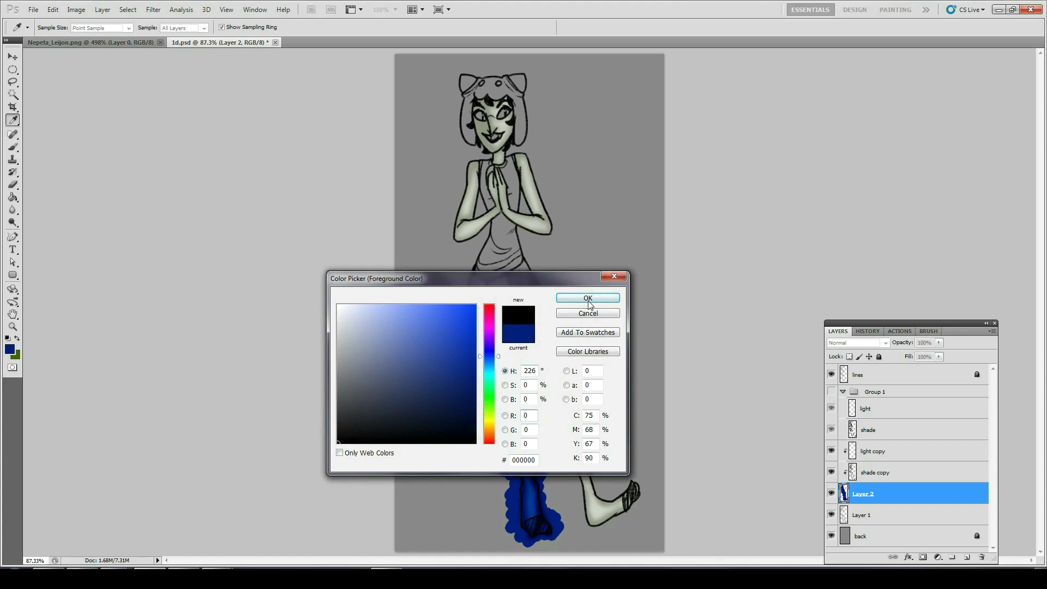
click(587, 298)
click(966, 557)
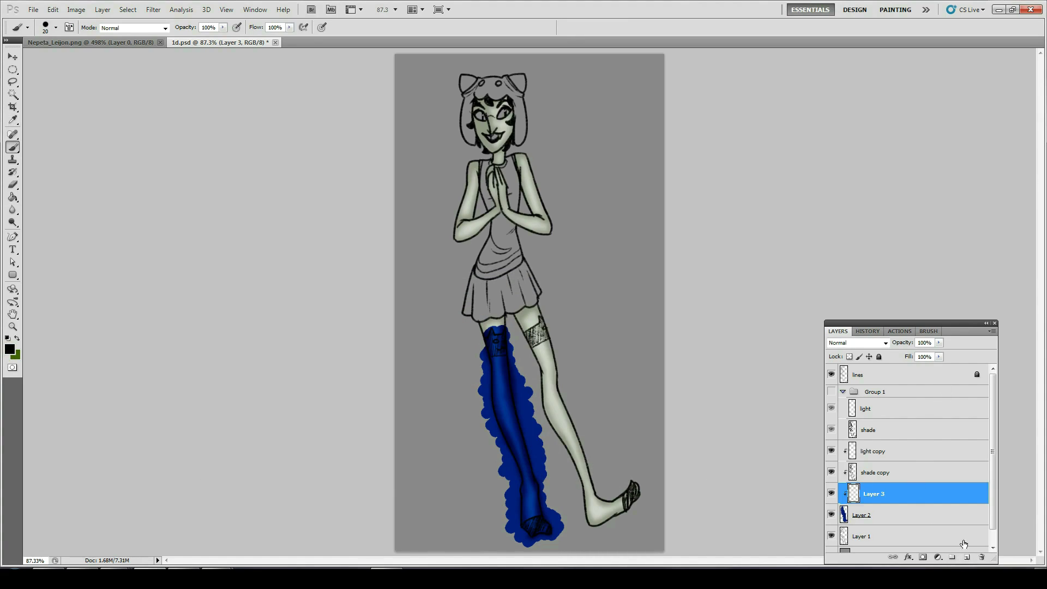
click(867, 344)
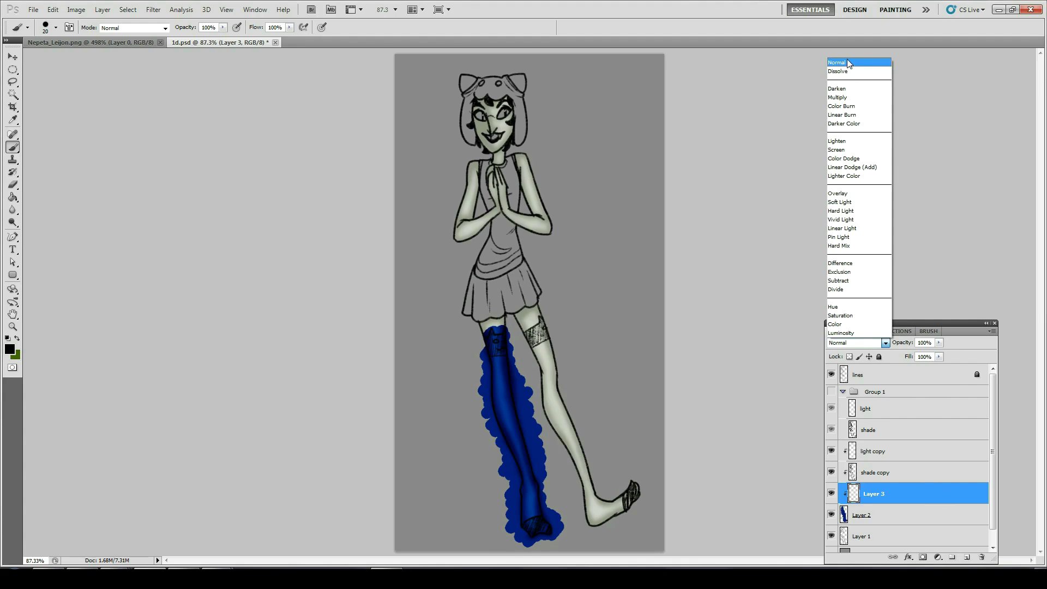
click(850, 63)
click(850, 343)
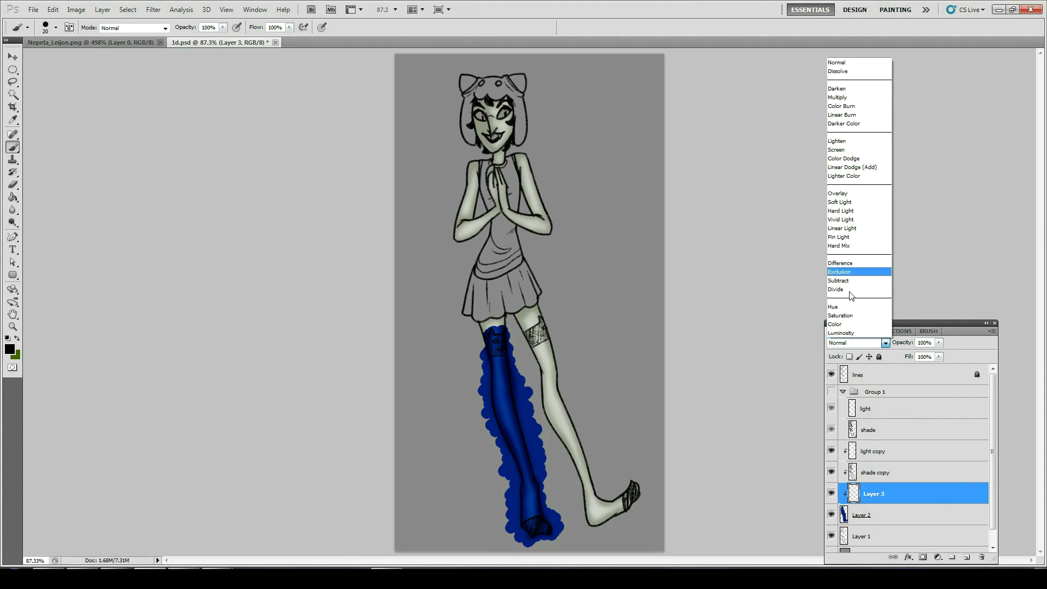
click(845, 202)
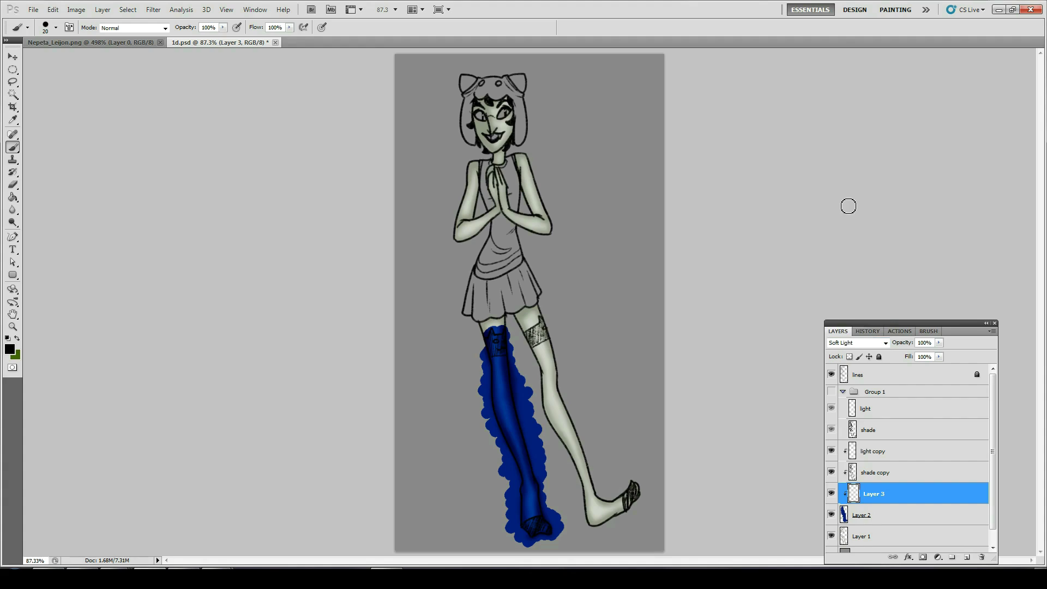
- Brush black over the cat-faced cuff and the toe cap of the left stocking on the Soft Light layer
key(z)
drag(465, 313, 562, 376)
key(b)
mouse_move(477, 218)
mouse_down()
mouse_move(428, 256)
mouse_move(328, 249)
mouse_move(381, 190)
mouse_move(338, 180)
mouse_move(349, 338)
mouse_move(314, 323)
mouse_move(486, 333)
mouse_move(512, 349)
mouse_move(491, 234)
mouse_move(335, 176)
mouse_up()
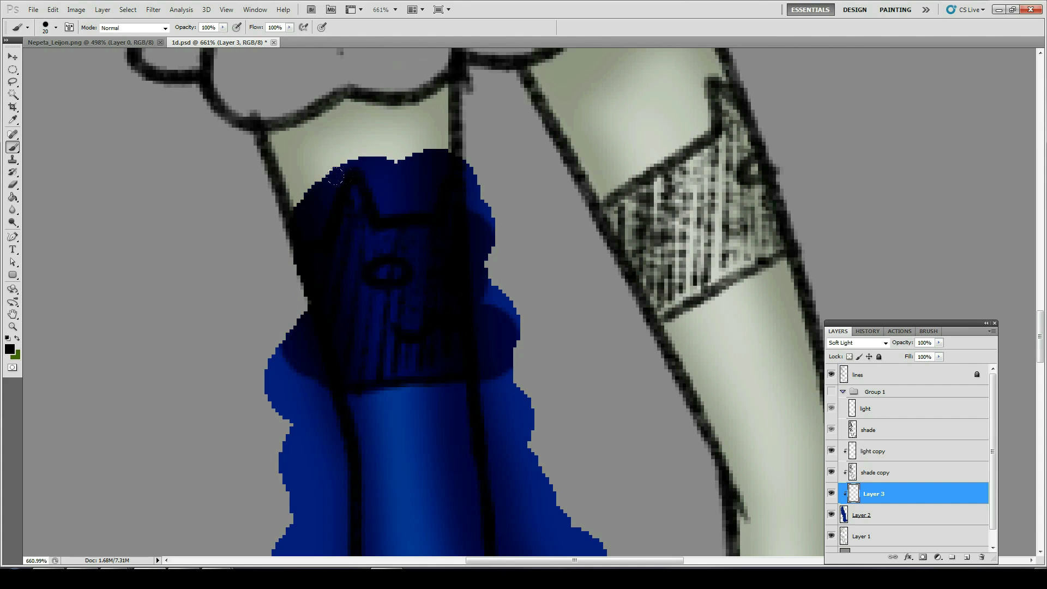
mouse_move(567, 347)
mouse_down()
mouse_move(589, 52)
mouse_move(617, 272)
mouse_move(655, 379)
mouse_move(507, 106)
mouse_move(526, 328)
mouse_move(574, 228)
mouse_move(588, 223)
mouse_move(417, 229)
mouse_move(514, 206)
mouse_move(526, 222)
mouse_move(493, 189)
mouse_move(420, 190)
mouse_move(317, 232)
mouse_move(463, 161)
mouse_move(333, 215)
mouse_move(454, 151)
mouse_move(322, 228)
mouse_move(573, 210)
mouse_move(578, 230)
mouse_move(525, 195)
mouse_move(519, 152)
mouse_move(406, 189)
mouse_move(305, 245)
mouse_up()
drag(464, 138, 498, 393)
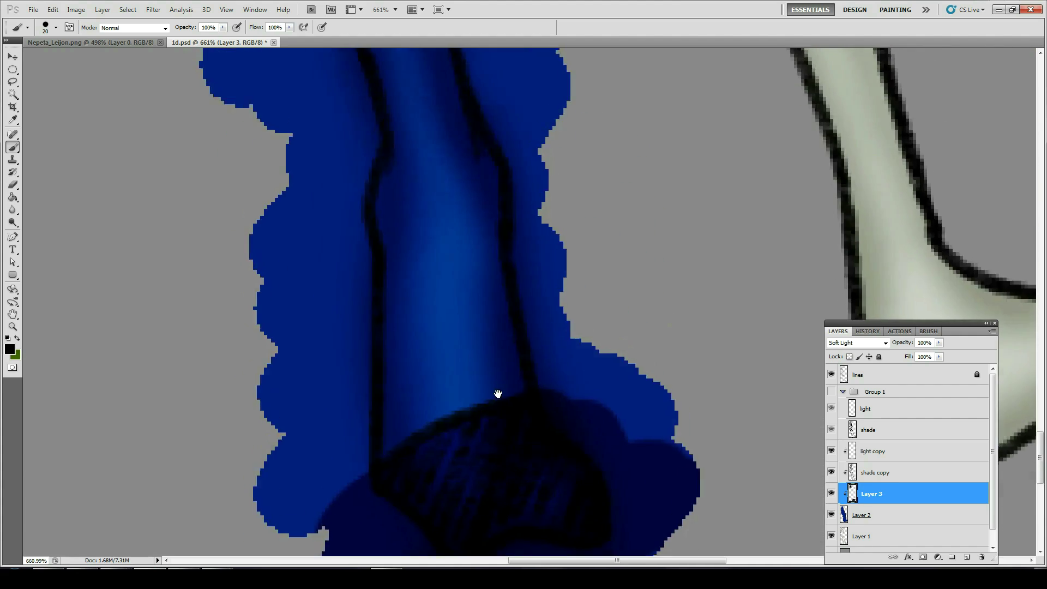
- Sample the stocking's flat blue with the light and shade copies temporarily hidden, and show both copies again
scroll(497, 394, up, 10)
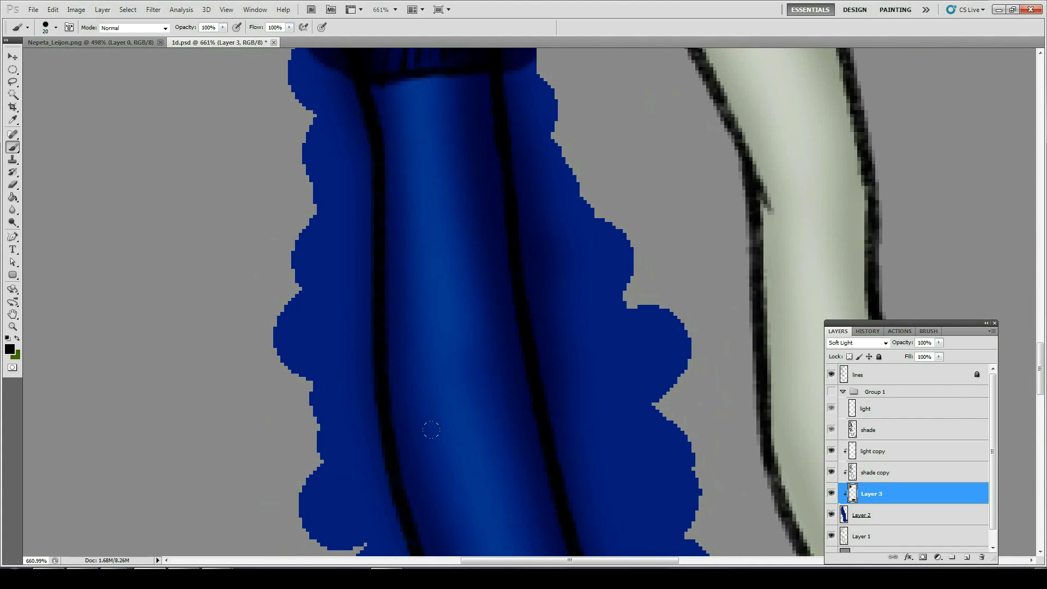
drag(830, 473, 831, 451)
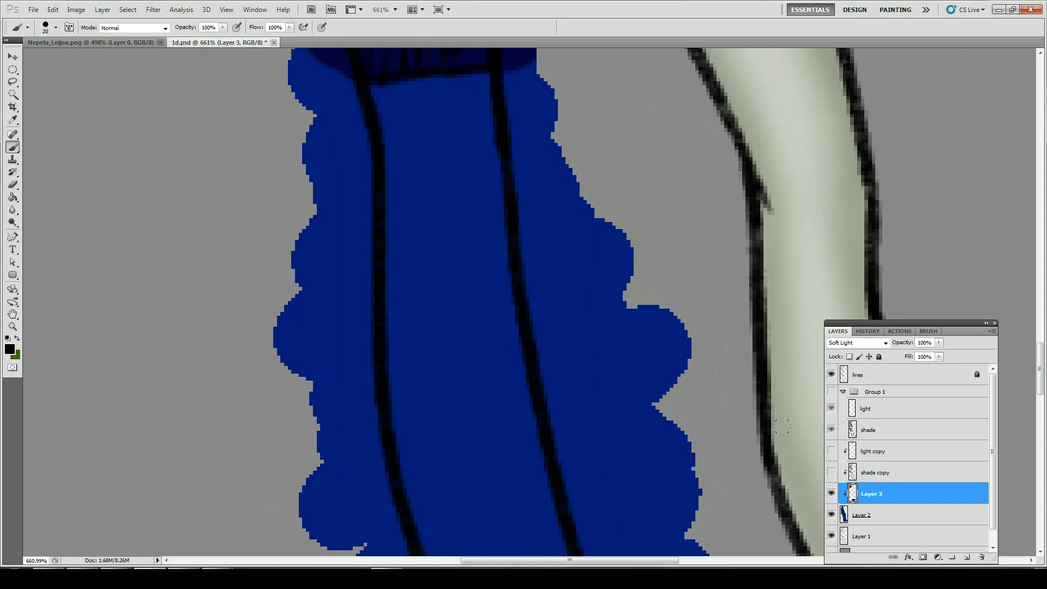
key(x)
alt+click(458, 270)
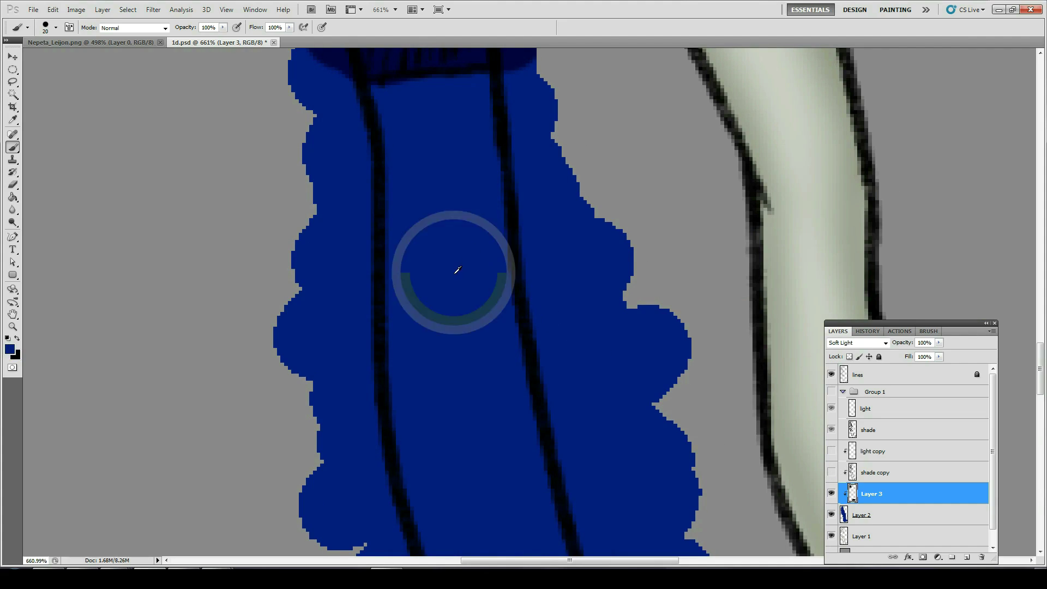
drag(828, 473, 830, 451)
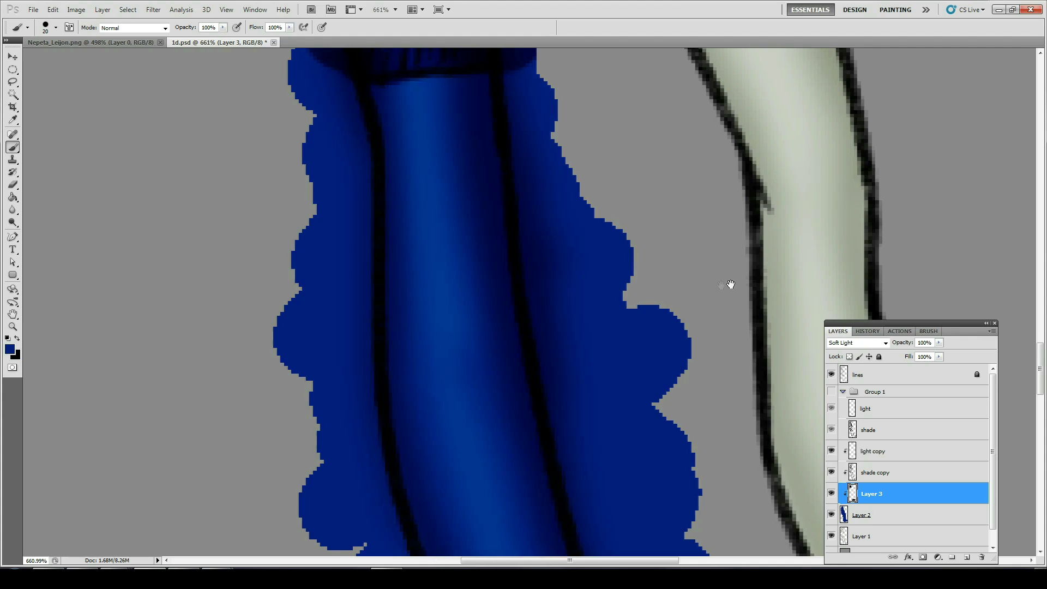
- Brush blue over the outer side of the right leg's cuff on Layer 2 and erase the spill near its pointed tip
drag(731, 285, 400, 468)
drag(543, 396, 631, 399)
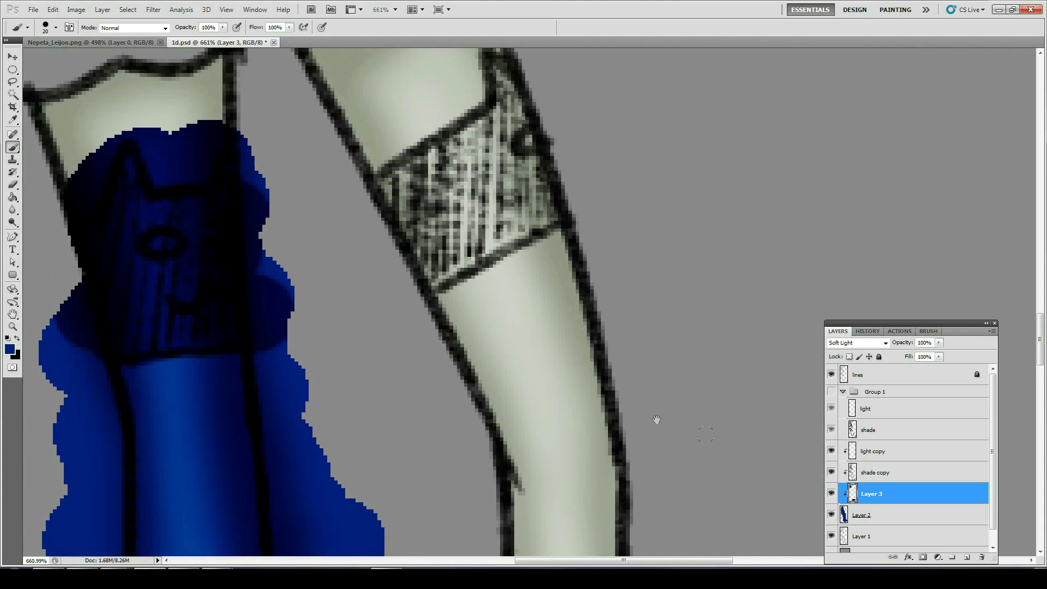
click(871, 517)
drag(550, 163, 439, 224)
drag(549, 144, 568, 229)
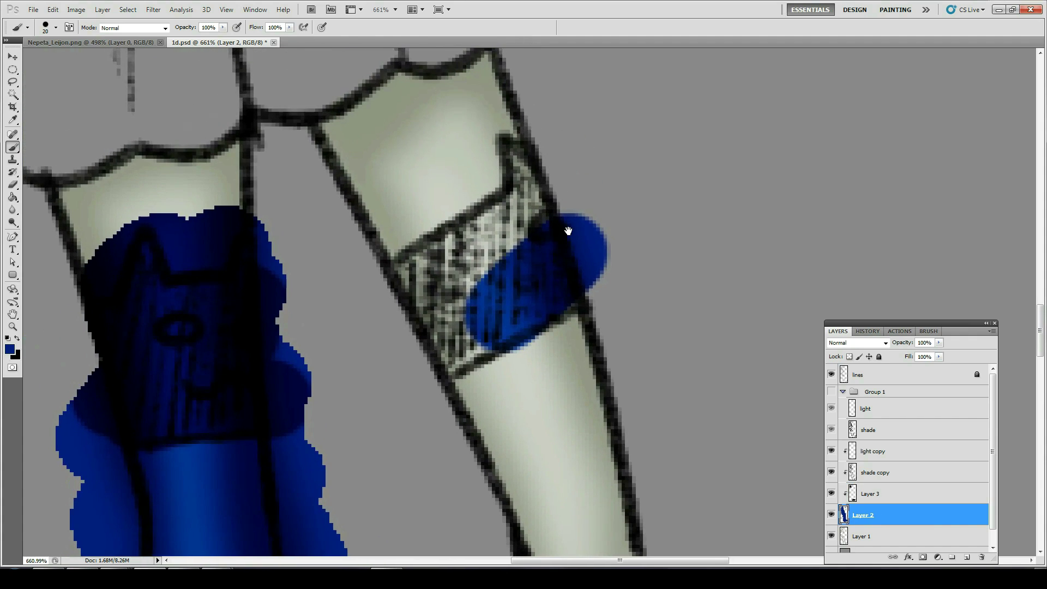
mouse_move(546, 126)
mouse_down()
mouse_move(592, 218)
mouse_move(519, 161)
mouse_move(545, 123)
mouse_move(502, 99)
mouse_up()
key(e)
key(b)
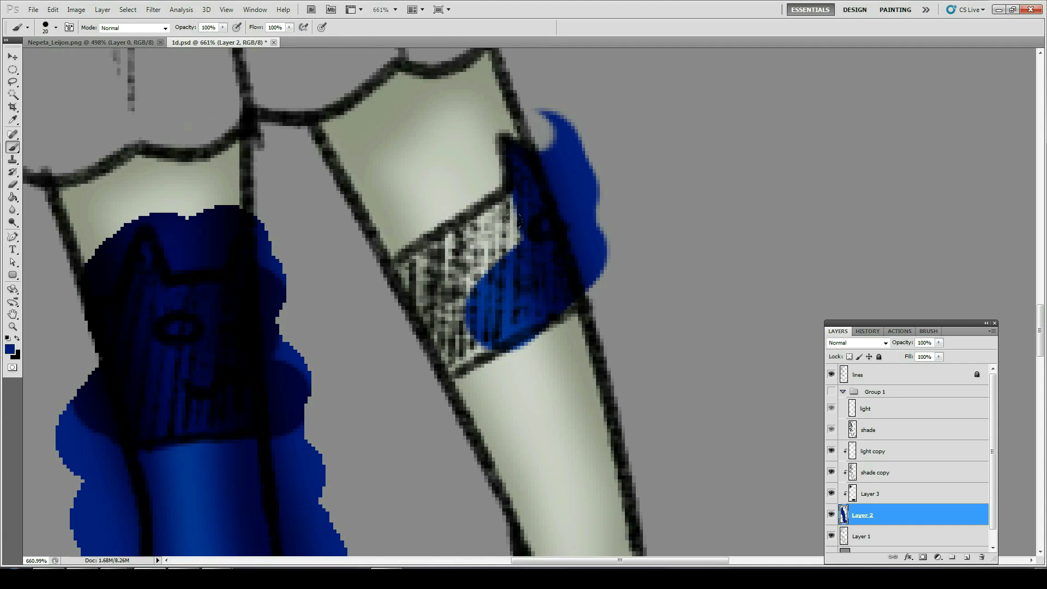
- Paint the rest of the right stocking blue on Layer 2, from the cuff down the leg to the toes
mouse_move(510, 210)
mouse_down()
mouse_move(474, 273)
mouse_move(414, 306)
mouse_move(443, 235)
mouse_move(416, 274)
mouse_up()
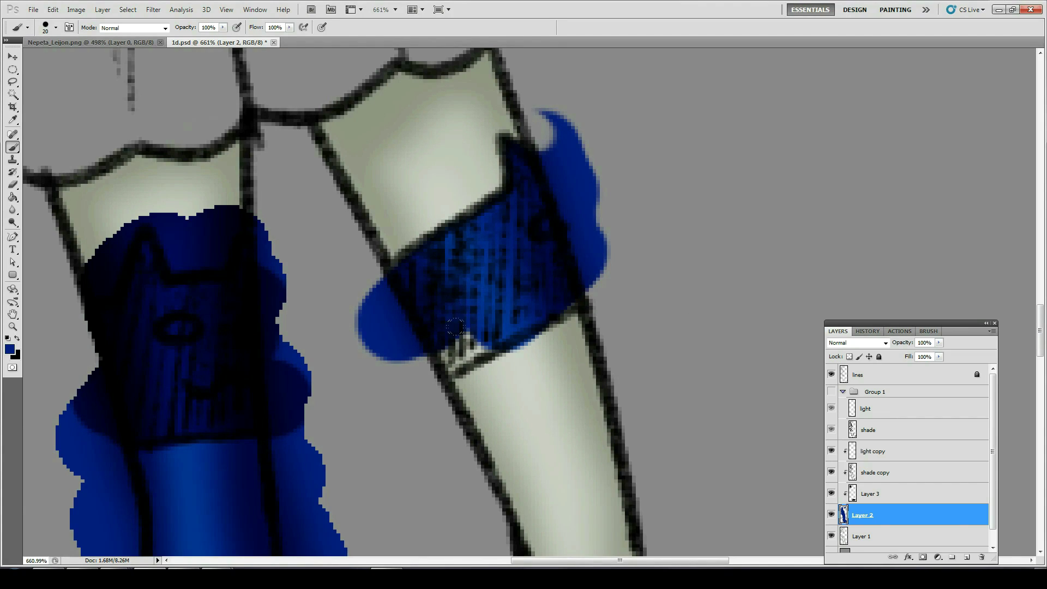
drag(503, 358, 439, 236)
mouse_move(382, 272)
mouse_down()
mouse_move(480, 257)
mouse_move(518, 316)
mouse_move(533, 279)
mouse_move(479, 344)
mouse_move(523, 393)
mouse_move(415, 491)
mouse_move(522, 453)
mouse_move(493, 217)
mouse_move(503, 214)
mouse_move(469, 436)
mouse_move(474, 495)
mouse_move(573, 297)
mouse_move(548, 287)
mouse_move(600, 381)
mouse_move(544, 428)
mouse_move(582, 463)
mouse_move(579, 208)
mouse_move(525, 288)
mouse_move(600, 214)
mouse_move(433, 135)
mouse_move(546, 306)
mouse_move(477, 436)
mouse_move(518, 490)
mouse_move(555, 486)
mouse_move(533, 205)
mouse_up()
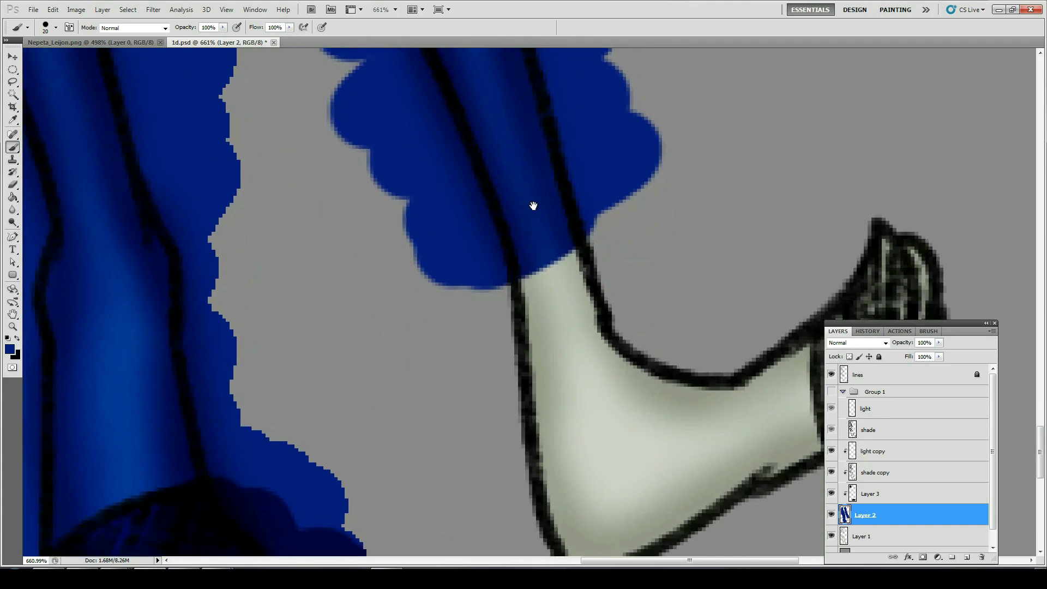
mouse_move(484, 297)
mouse_down()
mouse_move(432, 309)
mouse_move(627, 381)
mouse_move(752, 447)
mouse_move(632, 524)
mouse_move(613, 485)
mouse_move(449, 378)
mouse_move(405, 304)
mouse_up()
mouse_move(627, 163)
mouse_down()
mouse_move(579, 367)
mouse_move(536, 339)
mouse_move(575, 444)
mouse_up()
- Brush black over the right stocking's toe cap and cuff on the Soft Light Layer 3
click(862, 500)
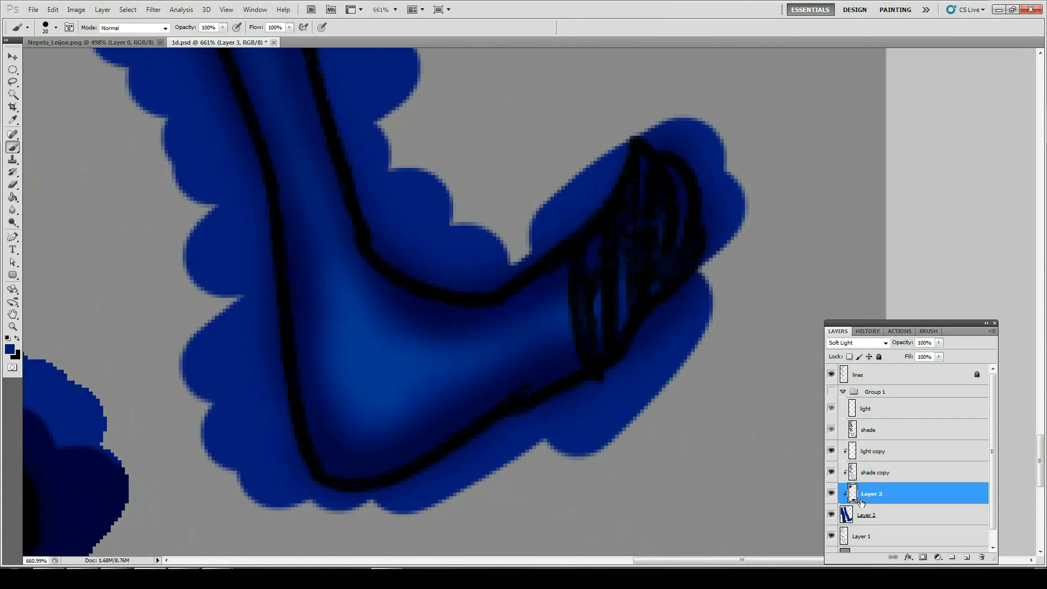
key(x)
mouse_move(654, 139)
mouse_down()
mouse_move(600, 199)
mouse_move(622, 300)
mouse_move(590, 343)
mouse_move(703, 180)
mouse_move(733, 218)
mouse_move(578, 218)
mouse_up()
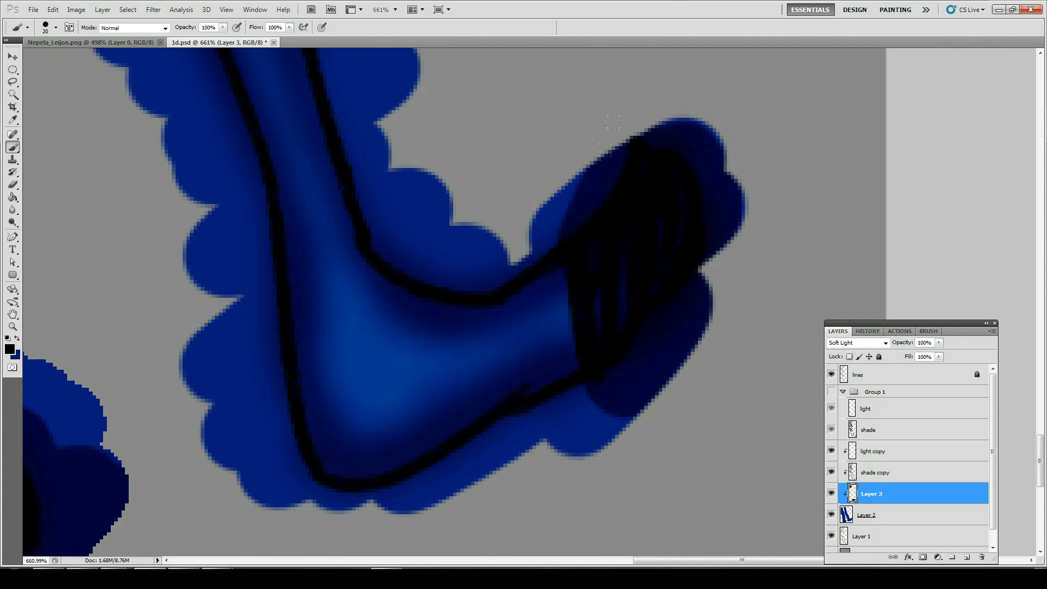
drag(534, 189, 598, 432)
mouse_move(469, 71)
mouse_down()
mouse_move(440, 213)
mouse_move(564, 273)
mouse_move(532, 368)
mouse_move(534, 439)
mouse_up()
mouse_move(498, 276)
mouse_down()
mouse_move(463, 240)
mouse_move(469, 305)
mouse_move(485, 253)
mouse_move(524, 332)
mouse_up()
drag(578, 305, 562, 235)
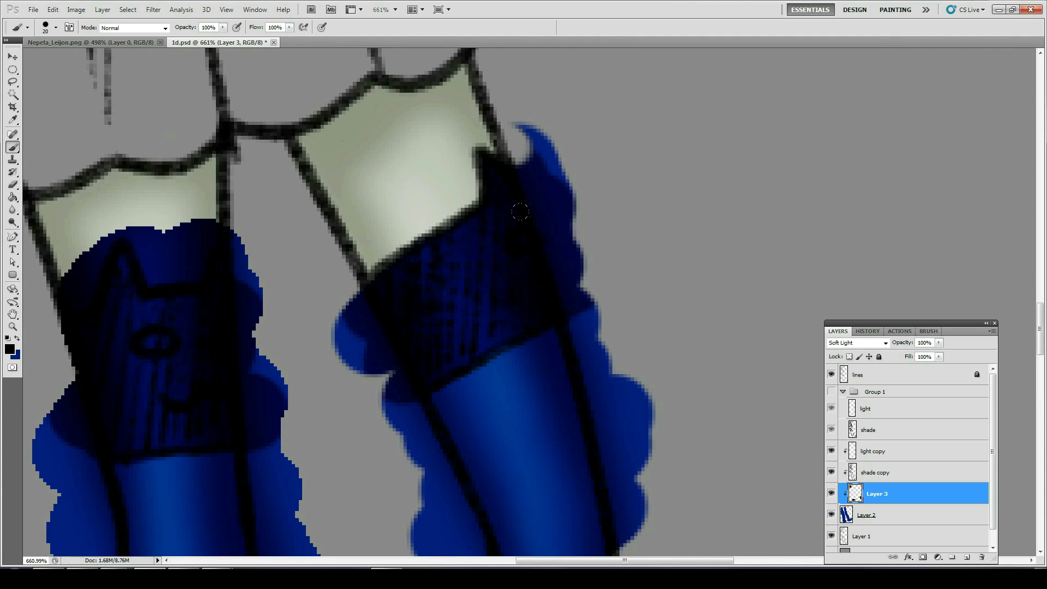
- Erase the blue spill on the thigh above the left stocking's cuff on Layer 2
click(847, 512)
mouse_move(342, 356)
mouse_down()
mouse_move(416, 346)
mouse_move(528, 306)
mouse_up()
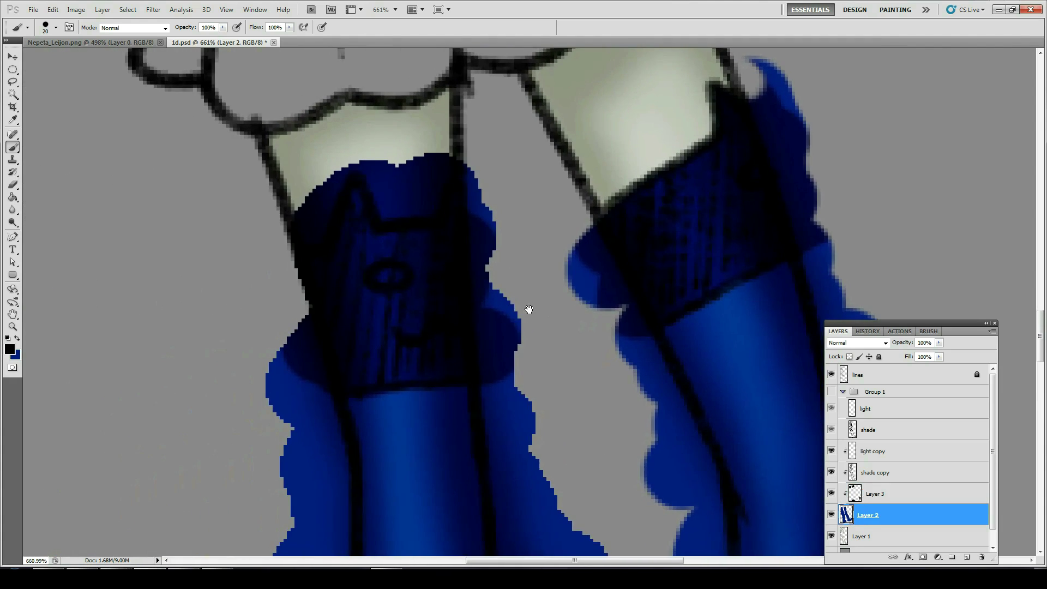
key(e)
mouse_move(385, 165)
mouse_down()
mouse_move(363, 154)
mouse_move(382, 197)
mouse_move(420, 192)
mouse_move(441, 139)
mouse_move(386, 174)
mouse_move(389, 151)
mouse_move(338, 152)
mouse_move(307, 222)
mouse_move(297, 165)
mouse_up()
key(ctrl+0)
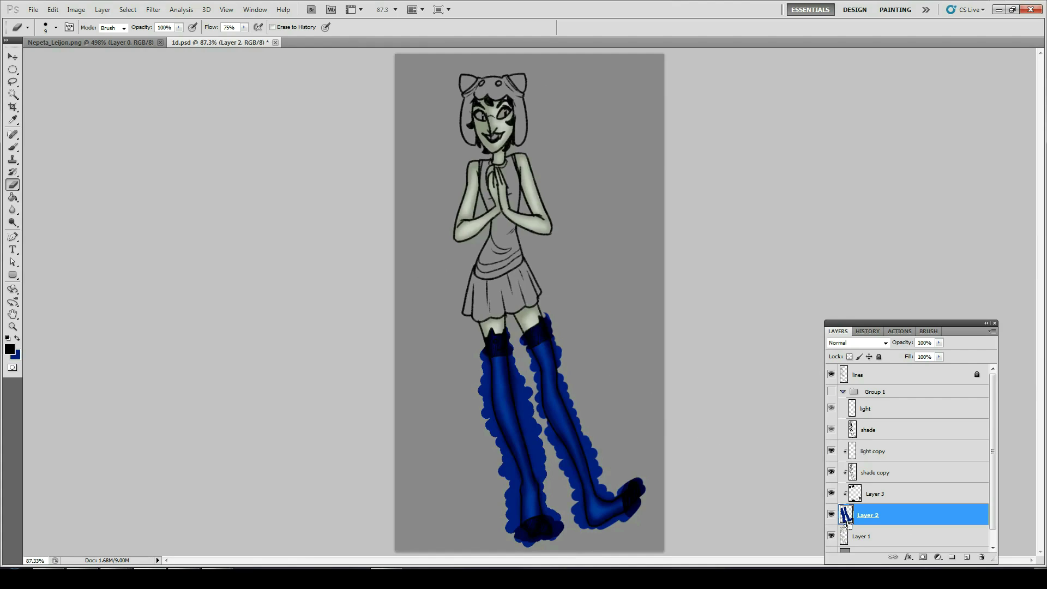
- Merge the Soft Light layer and the light and shade copies into Layer 2, and clip it to Layer 1
key(ctrl+alt+z)
key(ctrl+alt+z)
key(ctrl+alt+z)
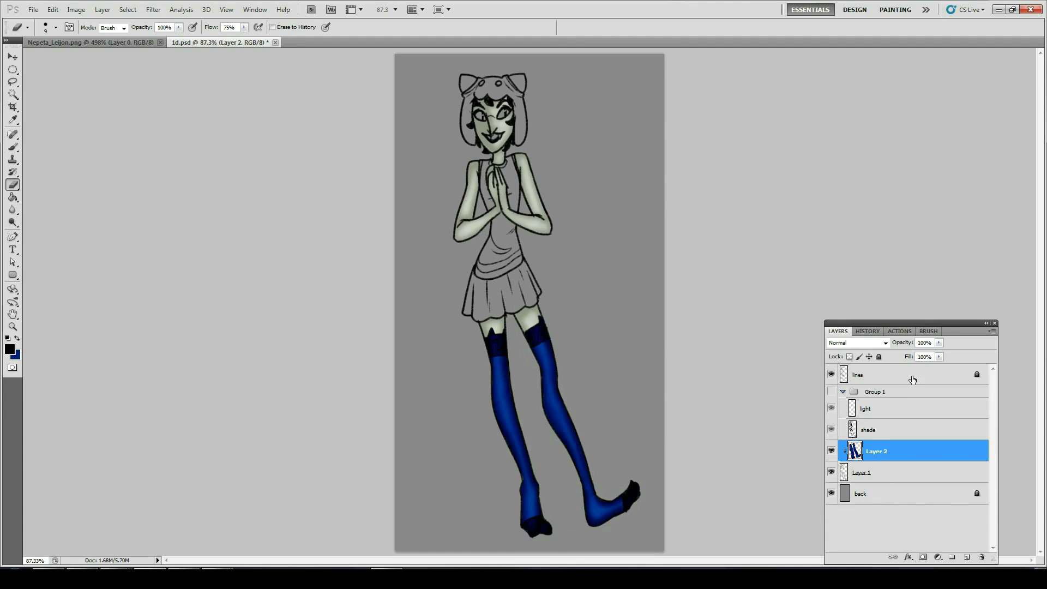
- Set Layer 2's opacity to 75%, merge it with Layer 1, and save the file
click(938, 342)
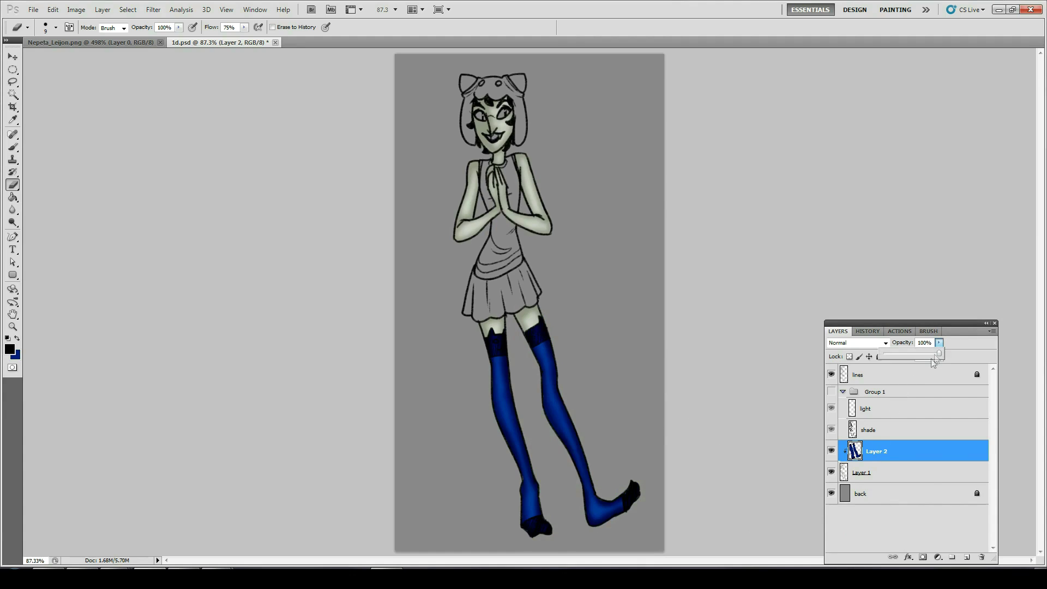
mouse_move(924, 357)
mouse_down()
mouse_move(912, 359)
mouse_move(925, 360)
mouse_up()
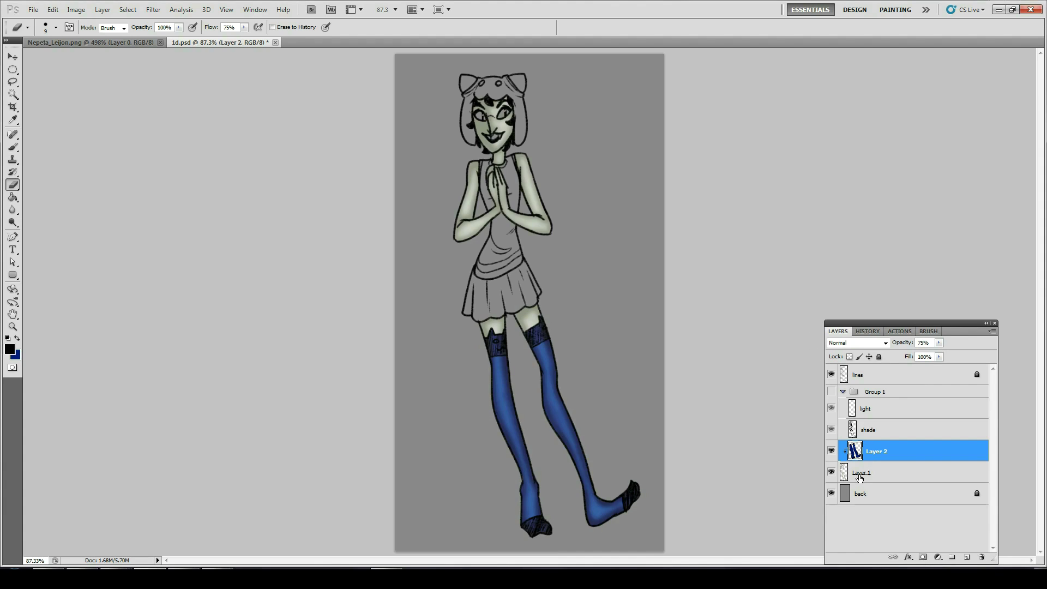
click(883, 479)
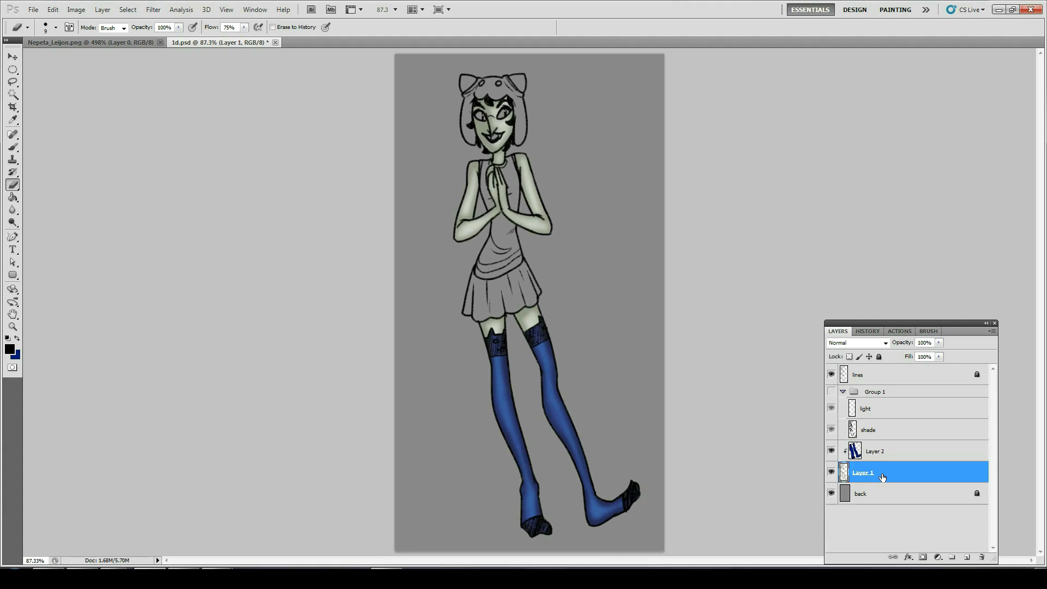
key(ctrl+e)
key(ctrl+s)
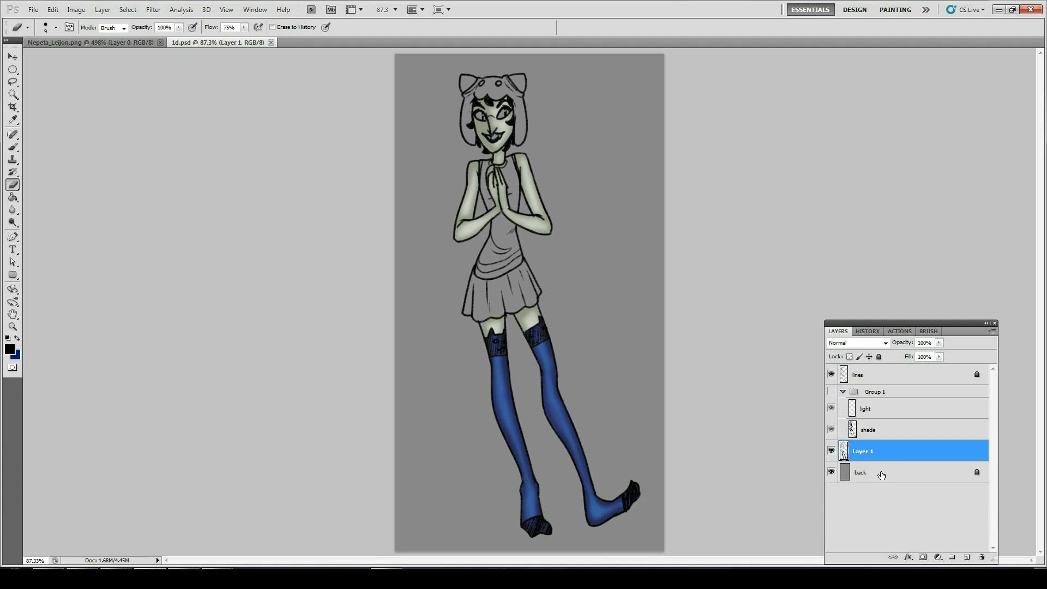
- Add a new layer above back and paint the hat's left earflap and left brim dark blue, erasing spill outside the outline
click(884, 470)
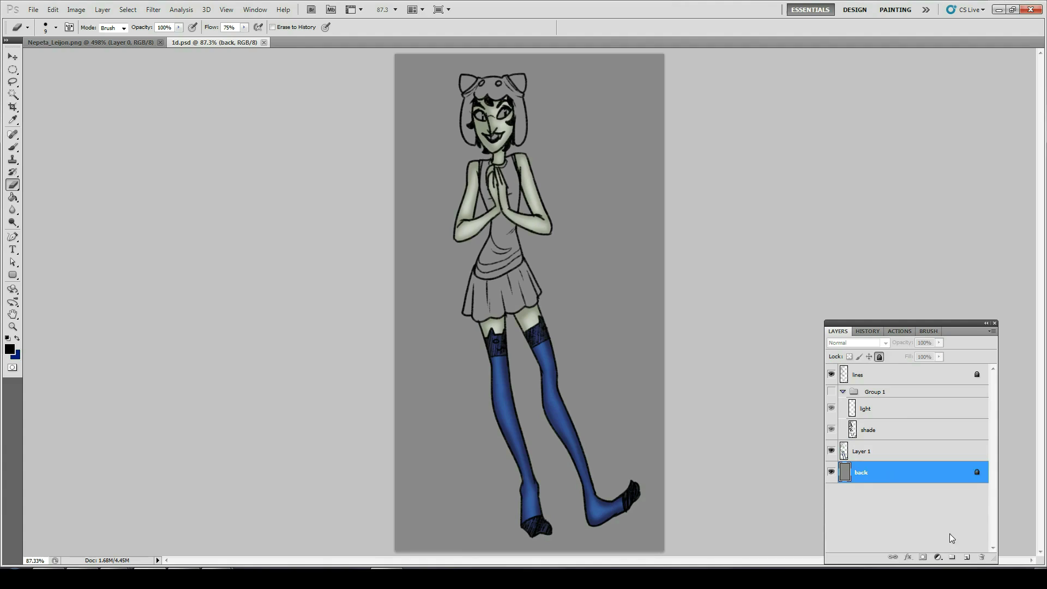
click(966, 557)
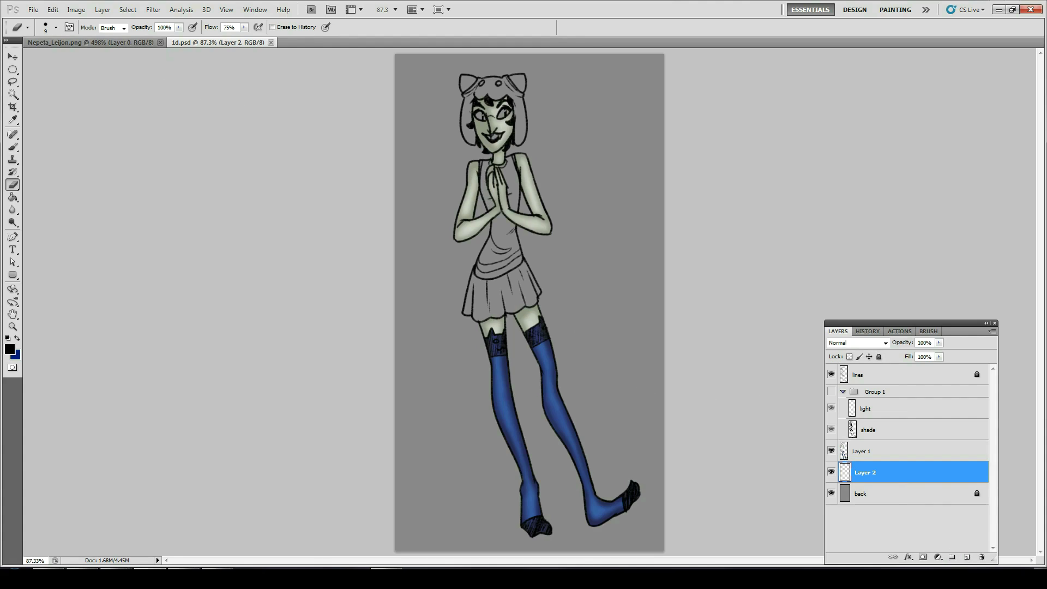
key(z)
key(x)
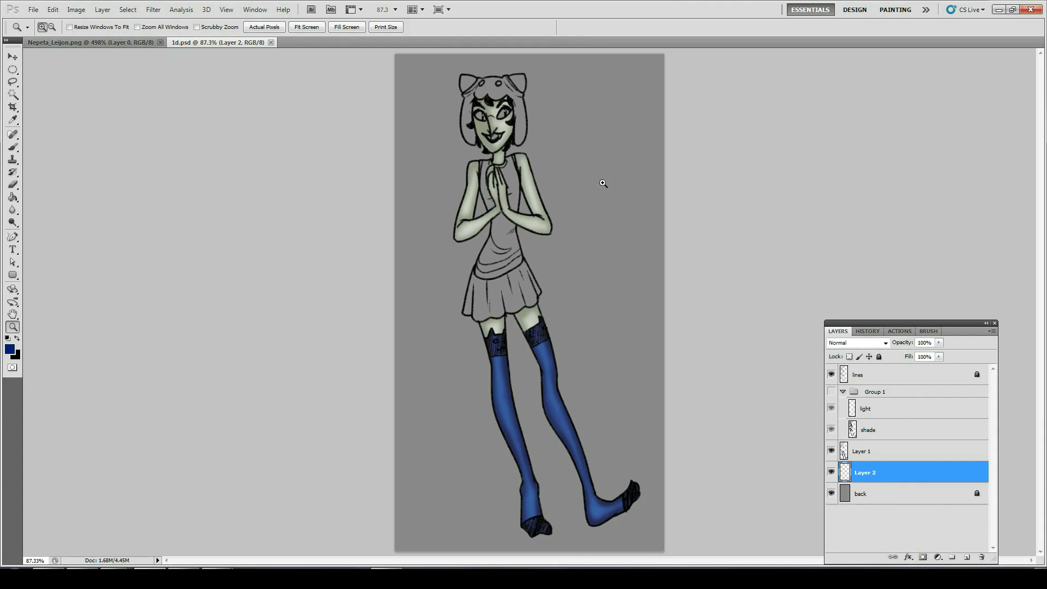
drag(430, 69, 430, 70)
drag(465, 145, 512, 153)
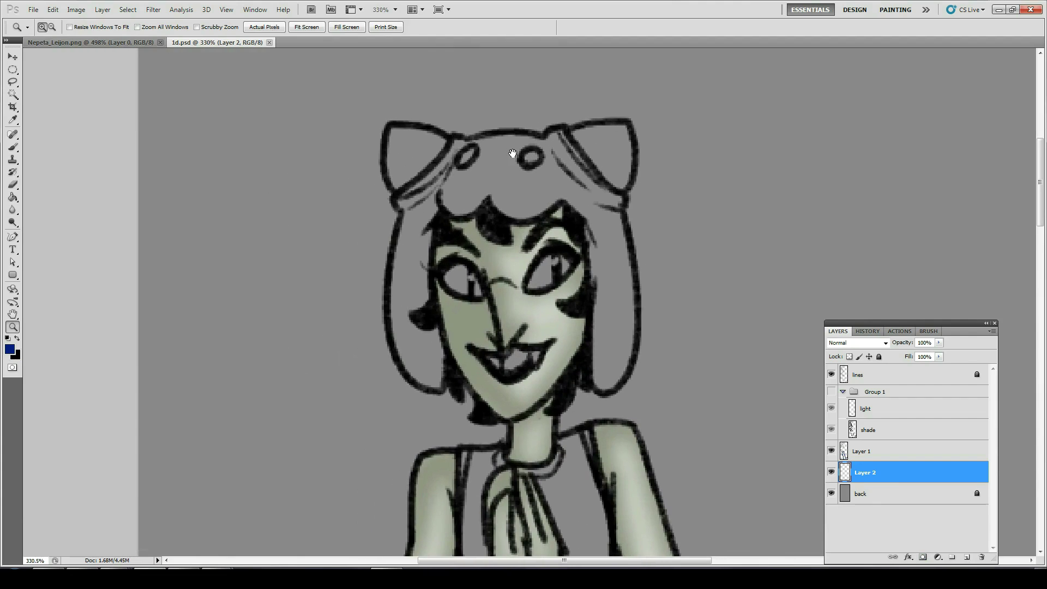
key(b)
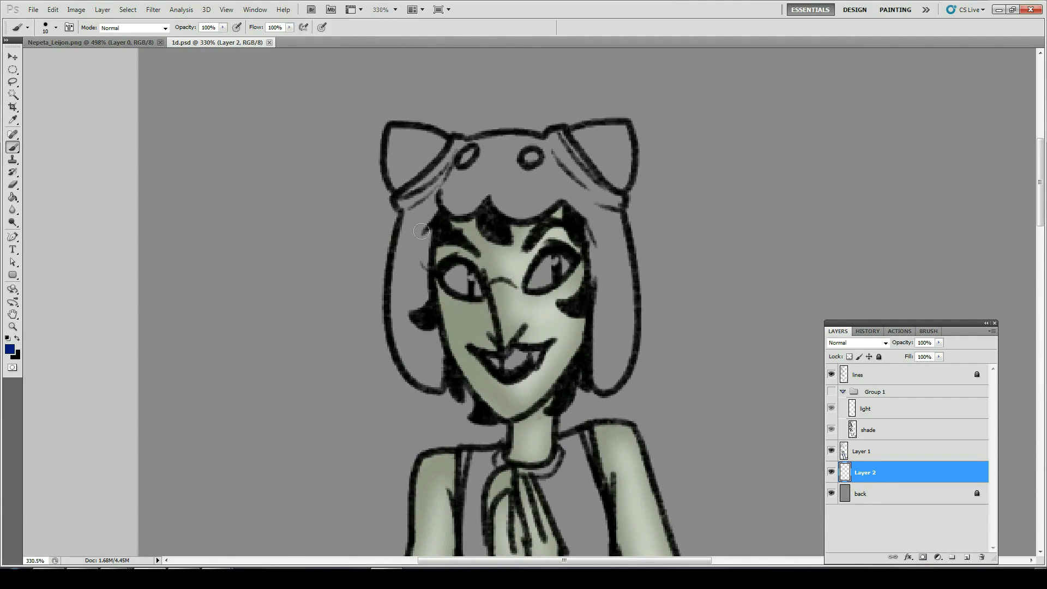
mouse_move(456, 151)
mouse_down()
mouse_move(436, 179)
mouse_move(401, 200)
mouse_move(449, 163)
mouse_move(425, 207)
mouse_move(427, 233)
mouse_move(407, 215)
mouse_move(407, 327)
mouse_move(424, 292)
mouse_move(425, 218)
mouse_move(411, 291)
mouse_move(403, 251)
mouse_move(398, 268)
mouse_move(398, 318)
mouse_move(425, 340)
mouse_move(434, 335)
mouse_move(438, 384)
mouse_move(438, 339)
mouse_move(432, 384)
mouse_move(393, 333)
mouse_up()
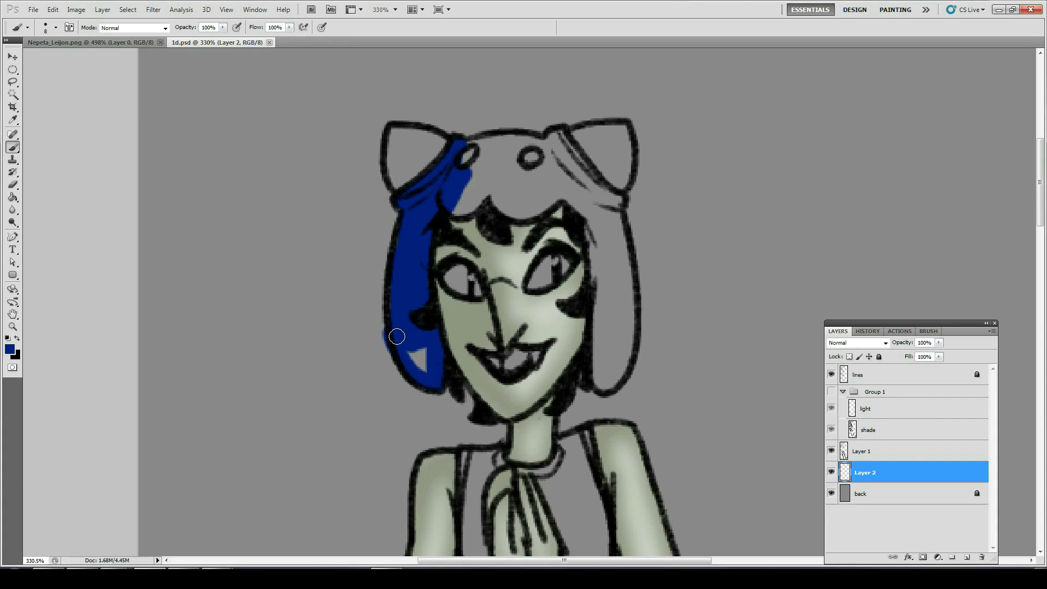
key(e)
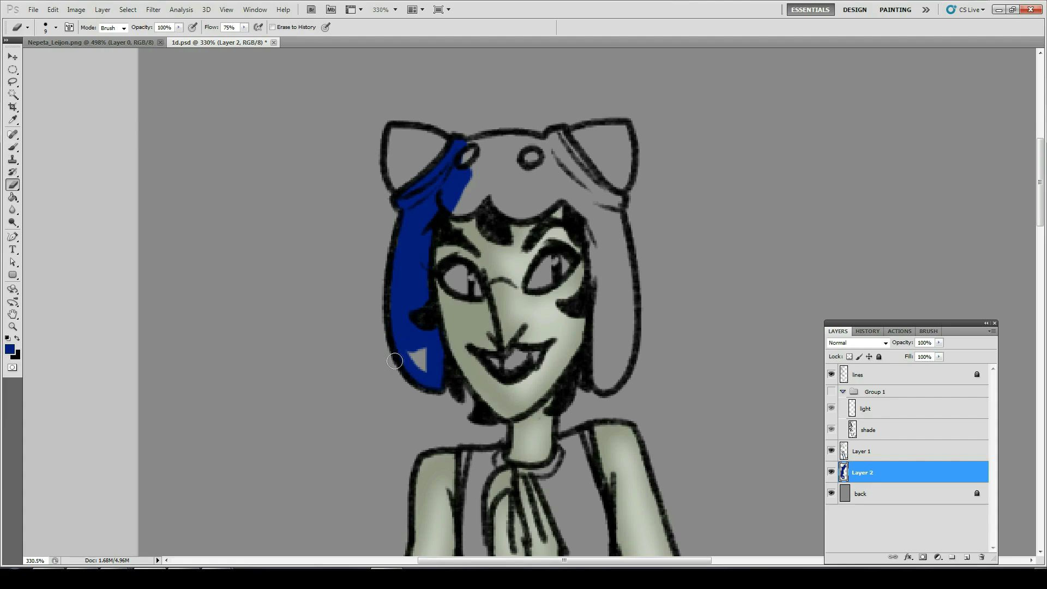
- Paint the hair locks around the face solid black on Layer 2
key(x)
key(b)
mouse_move(420, 319)
mouse_down()
mouse_move(428, 325)
mouse_move(420, 322)
mouse_up()
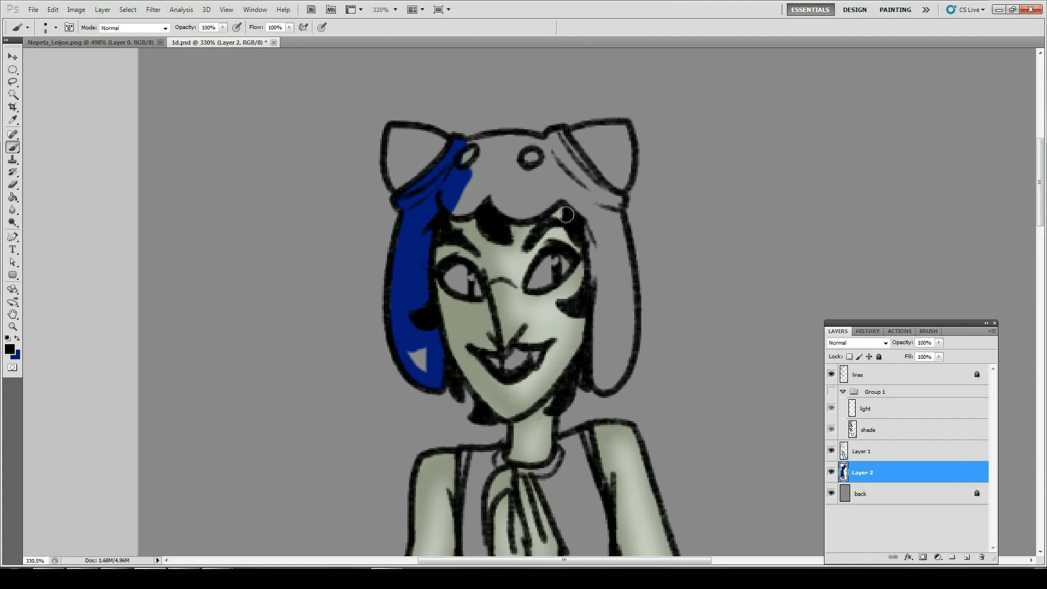
drag(566, 214, 569, 256)
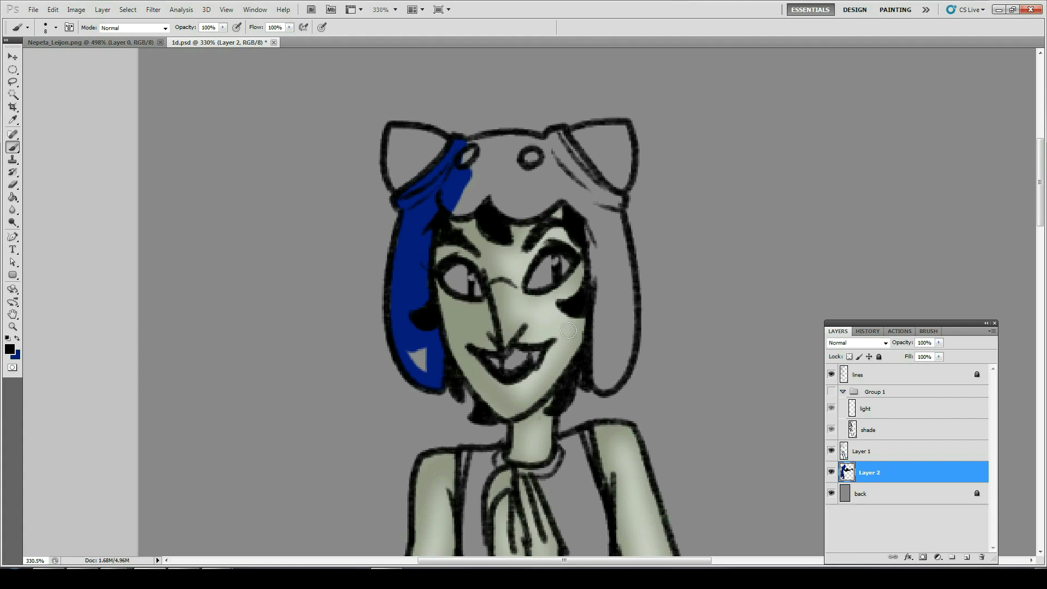
mouse_move(574, 358)
mouse_down()
mouse_move(581, 383)
mouse_move(580, 364)
mouse_move(559, 388)
mouse_up()
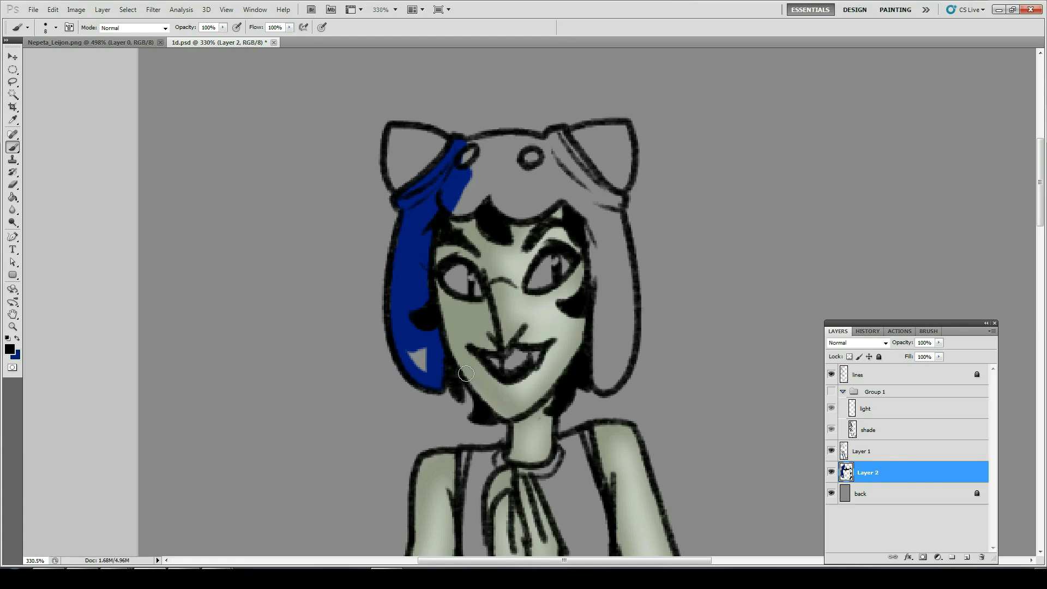
mouse_move(448, 371)
mouse_down()
mouse_move(457, 395)
mouse_move(451, 377)
mouse_move(433, 381)
mouse_move(409, 346)
mouse_move(424, 356)
mouse_up()
- Fill the gap in the left earflap and paint the hat's crown and right earflap dark blue on Layer 2
key(x)
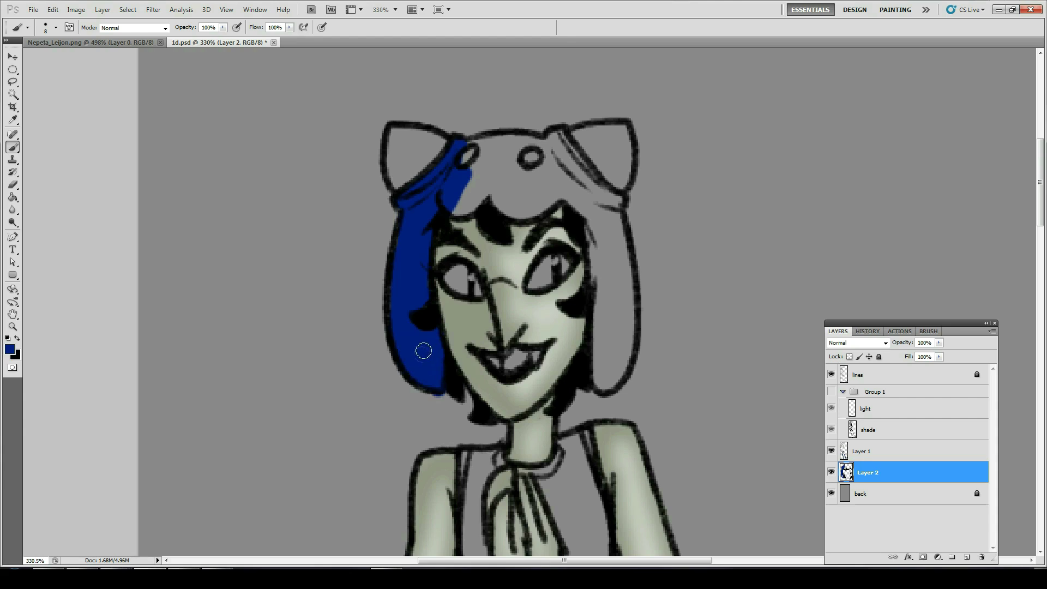
key(e)
key(b)
mouse_move(450, 202)
mouse_down()
mouse_move(488, 181)
mouse_move(459, 189)
mouse_move(471, 193)
mouse_move(467, 149)
mouse_move(559, 136)
mouse_move(568, 163)
mouse_move(617, 203)
mouse_move(559, 141)
mouse_move(489, 156)
mouse_move(515, 161)
mouse_move(494, 185)
mouse_move(527, 213)
mouse_move(568, 189)
mouse_move(561, 196)
mouse_move(516, 216)
mouse_move(496, 204)
mouse_move(537, 166)
mouse_move(528, 185)
mouse_move(568, 192)
mouse_move(588, 210)
mouse_move(607, 273)
mouse_move(602, 387)
mouse_move(589, 220)
mouse_move(599, 318)
mouse_up()
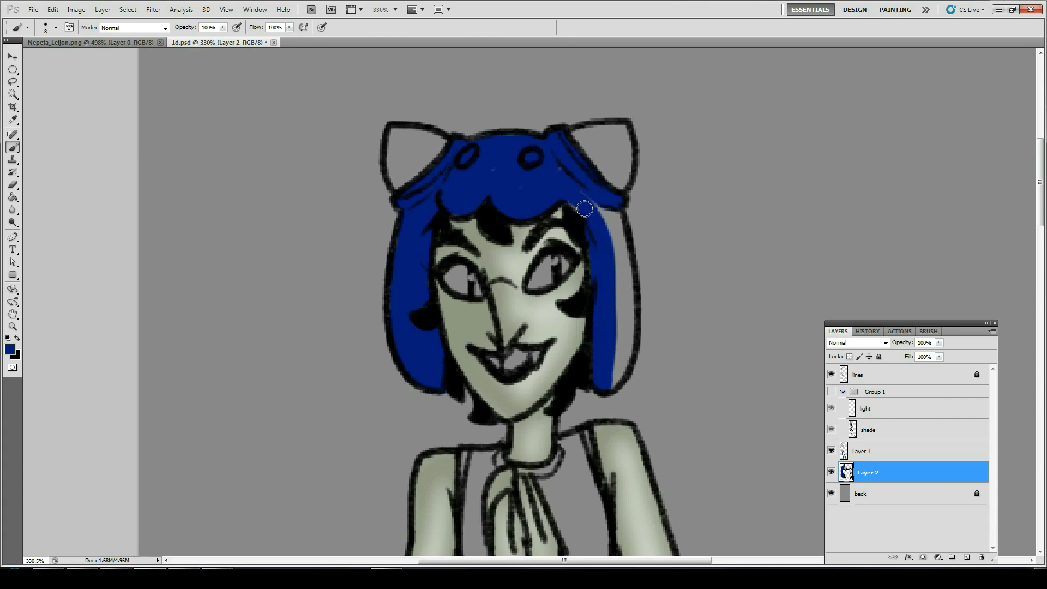
mouse_move(584, 208)
mouse_down()
mouse_move(606, 205)
mouse_move(622, 223)
mouse_move(619, 343)
mouse_move(607, 383)
mouse_move(624, 345)
mouse_move(627, 276)
mouse_move(597, 209)
mouse_up()
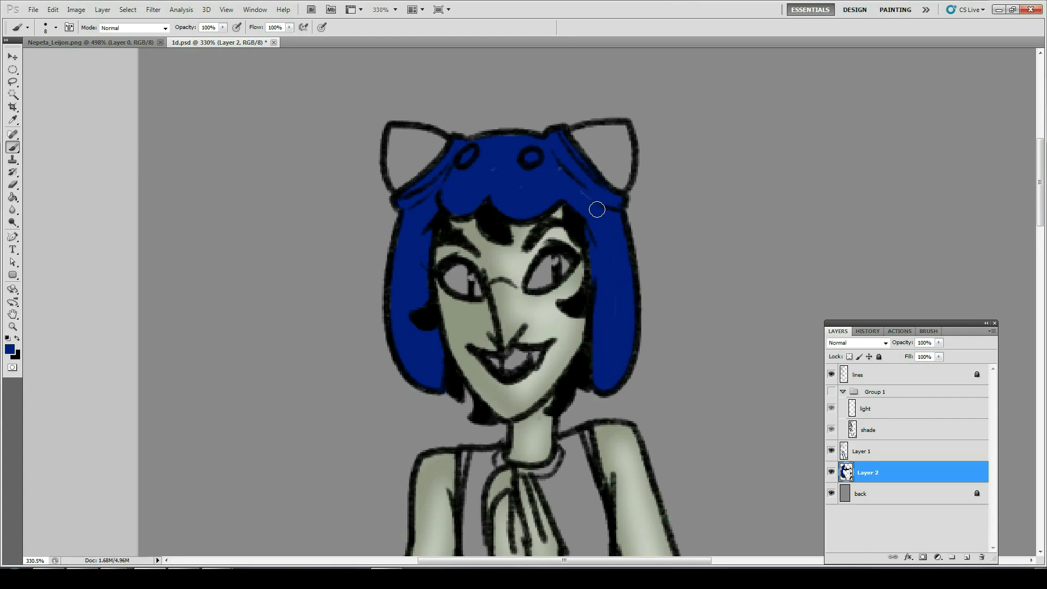
- Paint the two small eyes on the cat hat white
key(d)
key(x)
click(532, 157)
drag(471, 153, 462, 162)
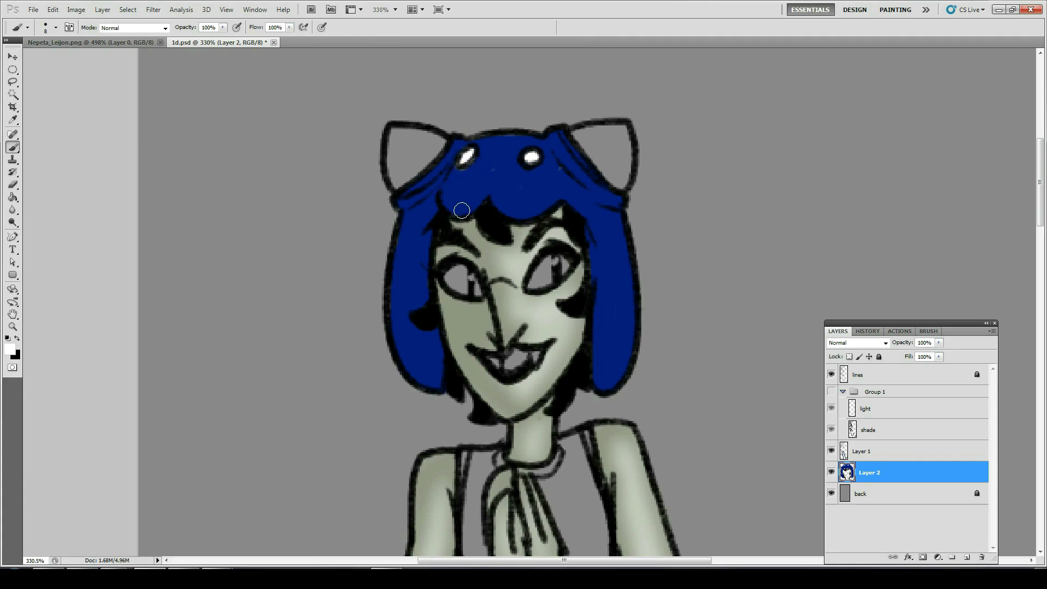
- Clone clean blue over the area just below the hat's left eye with the Clone Stamp
key(s)
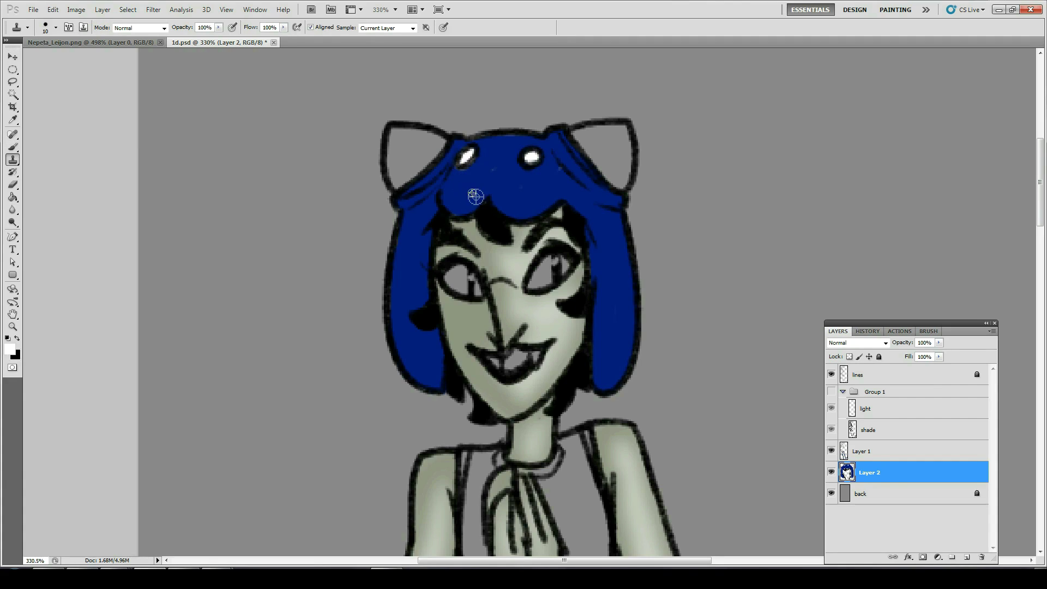
alt+click(470, 194)
drag(465, 175, 478, 172)
key(ctrl+0)
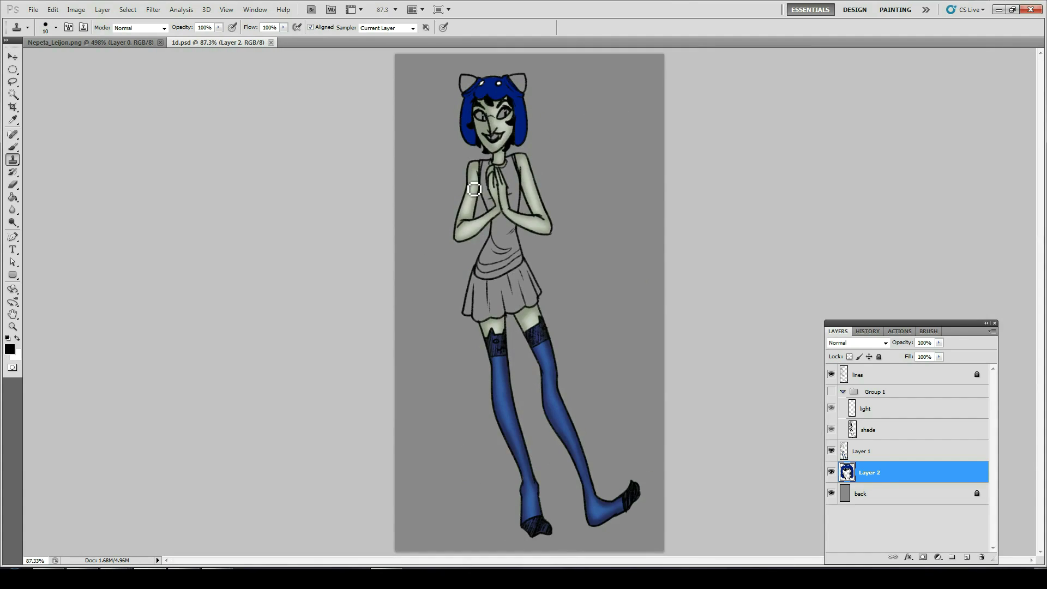
- Paint the teeth in the girl's open mouth white on Layer 2
key(x)
key(z)
drag(516, 157, 515, 157)
key(b)
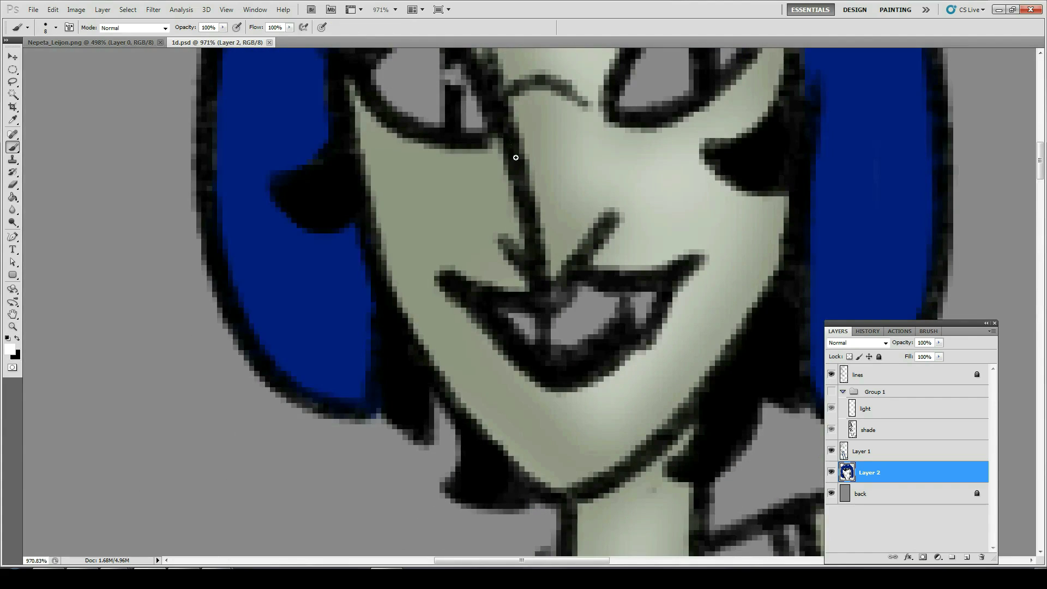
mouse_move(643, 297)
mouse_down()
mouse_move(483, 324)
mouse_move(453, 313)
mouse_move(540, 293)
mouse_move(512, 320)
mouse_move(527, 346)
mouse_move(553, 335)
mouse_up()
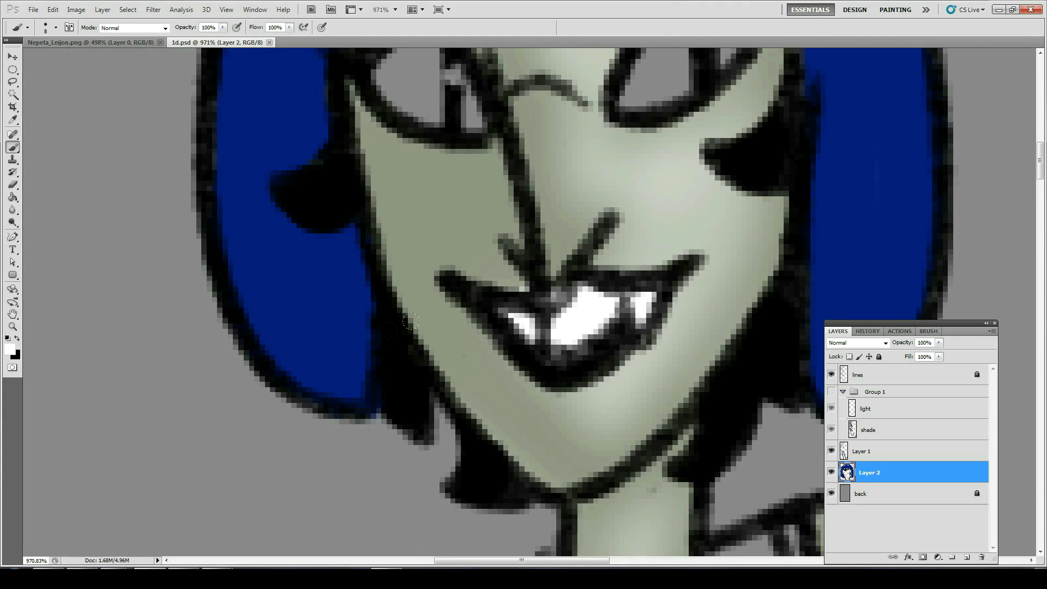
- Touch up the hair beside the left cheek by cloning solid black over the pale specks
drag(403, 360, 414, 335)
key(s)
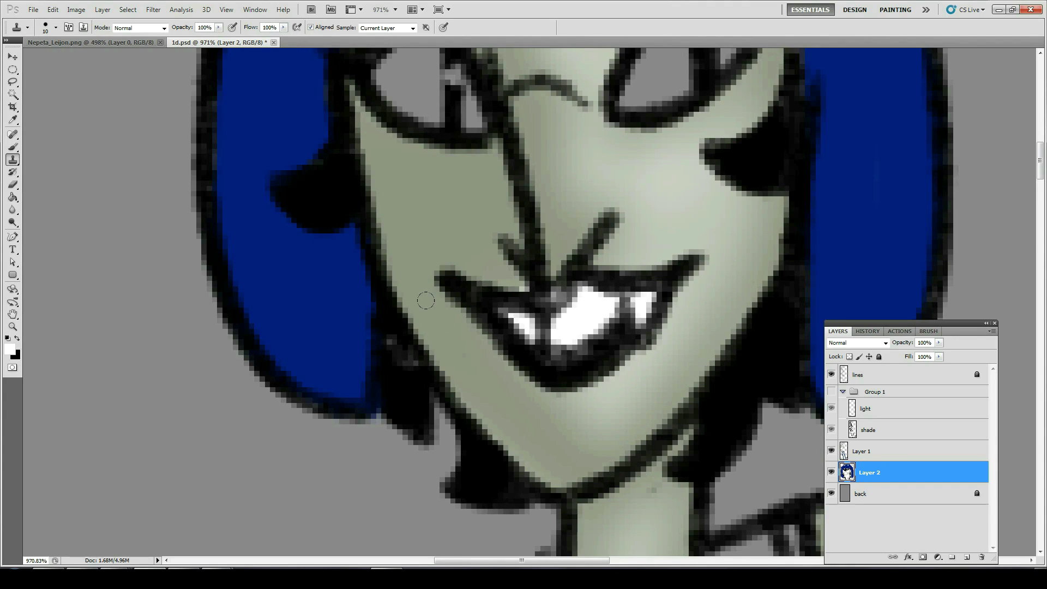
alt+click(401, 390)
drag(415, 362, 380, 334)
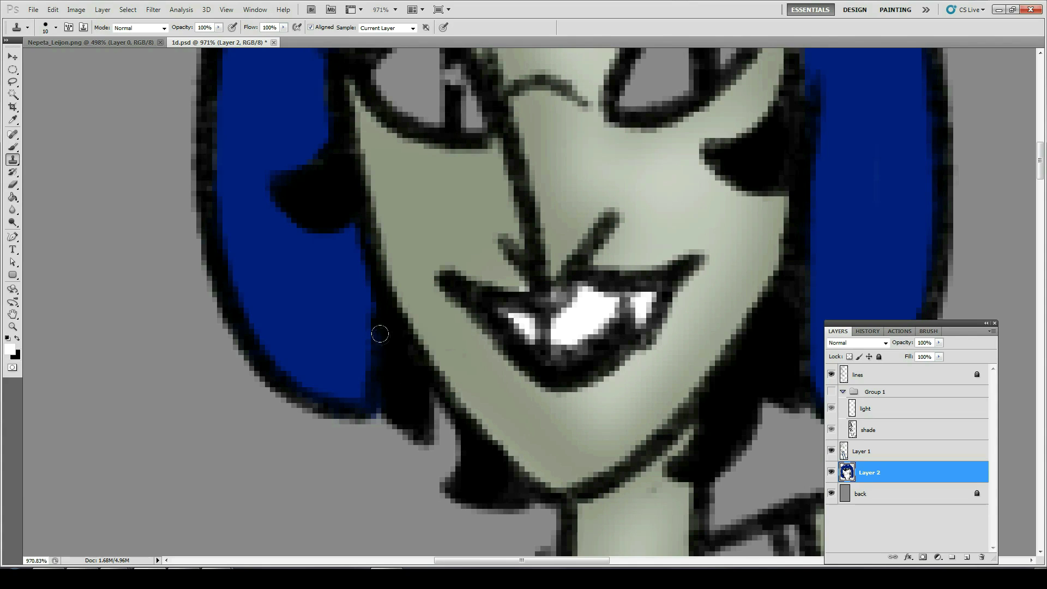
key(ctrl+0)
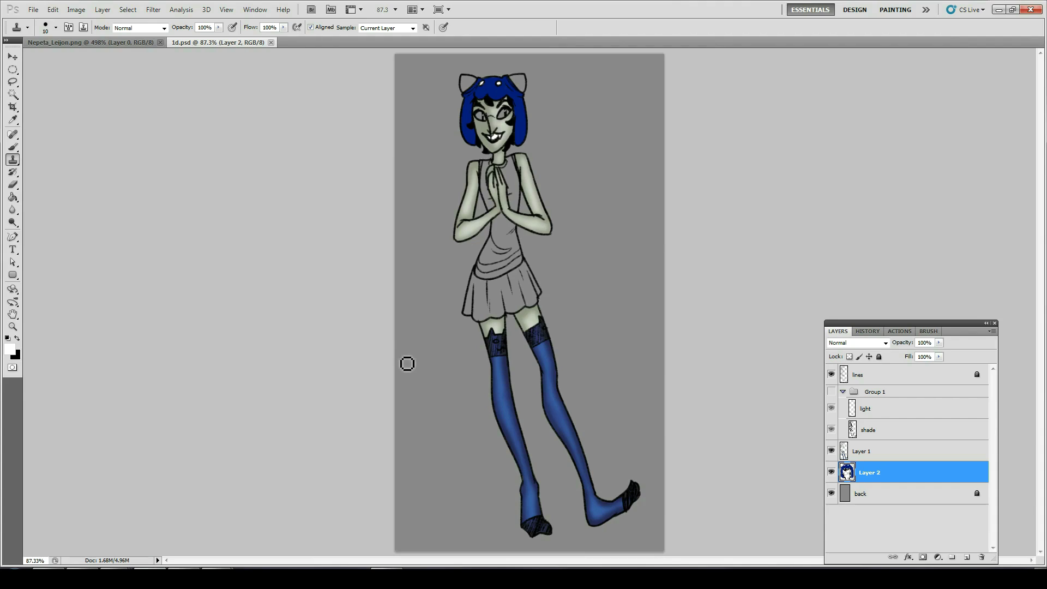
- Add a new layer above Layer 1 and paint the cat eyes on both stocking cuffs white
click(888, 452)
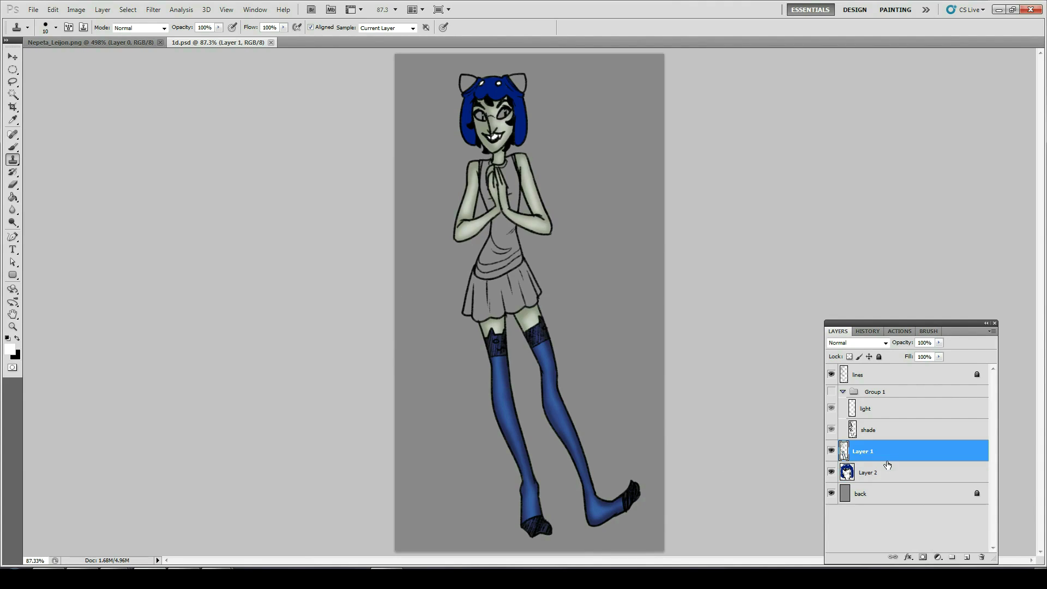
click(966, 558)
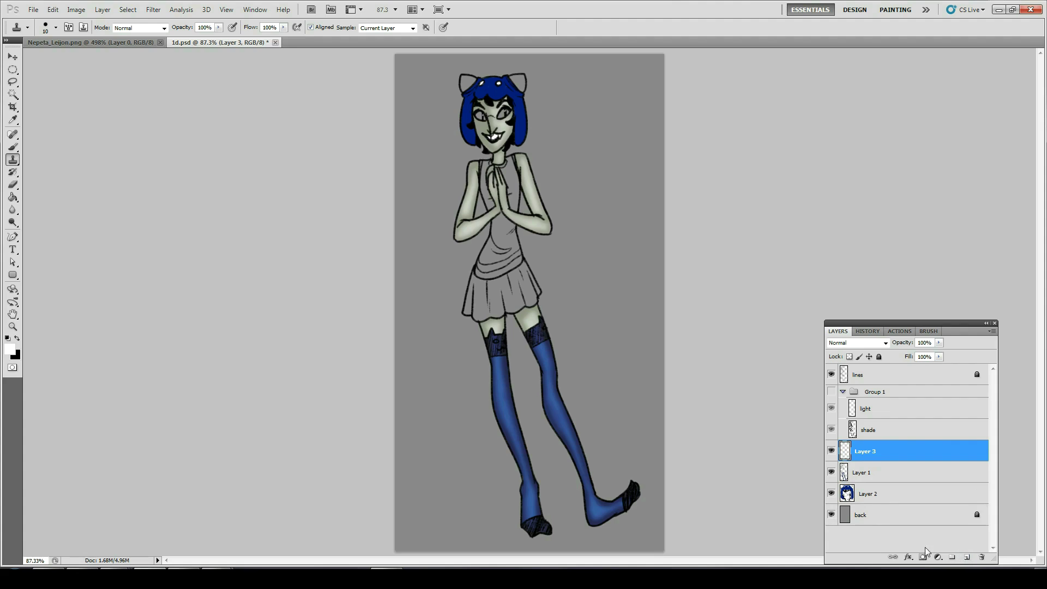
key(z)
drag(532, 352, 532, 352)
key(b)
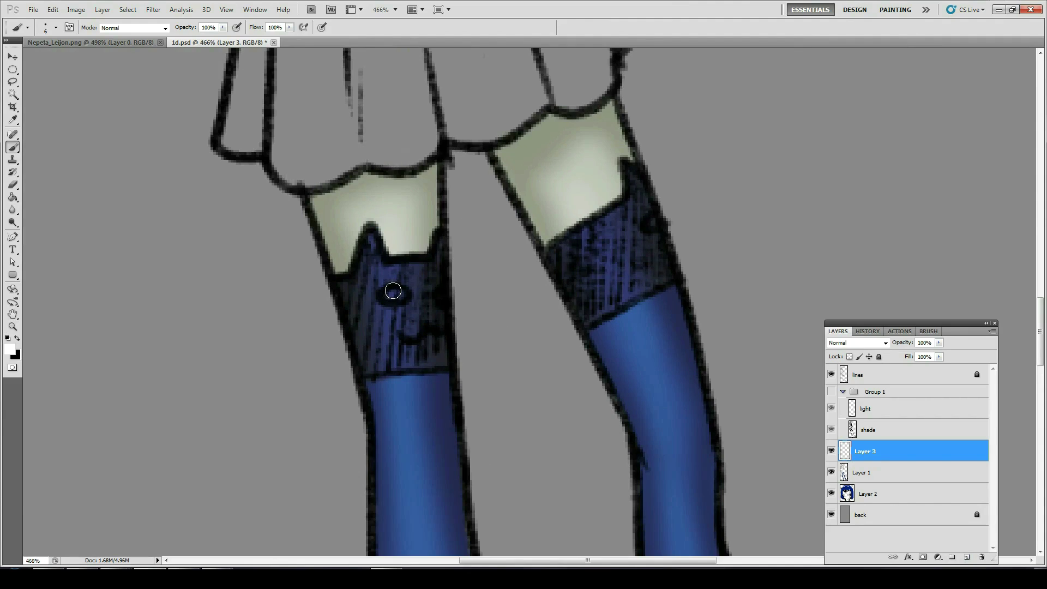
mouse_move(401, 297)
mouse_down()
mouse_move(390, 296)
mouse_move(405, 296)
mouse_up()
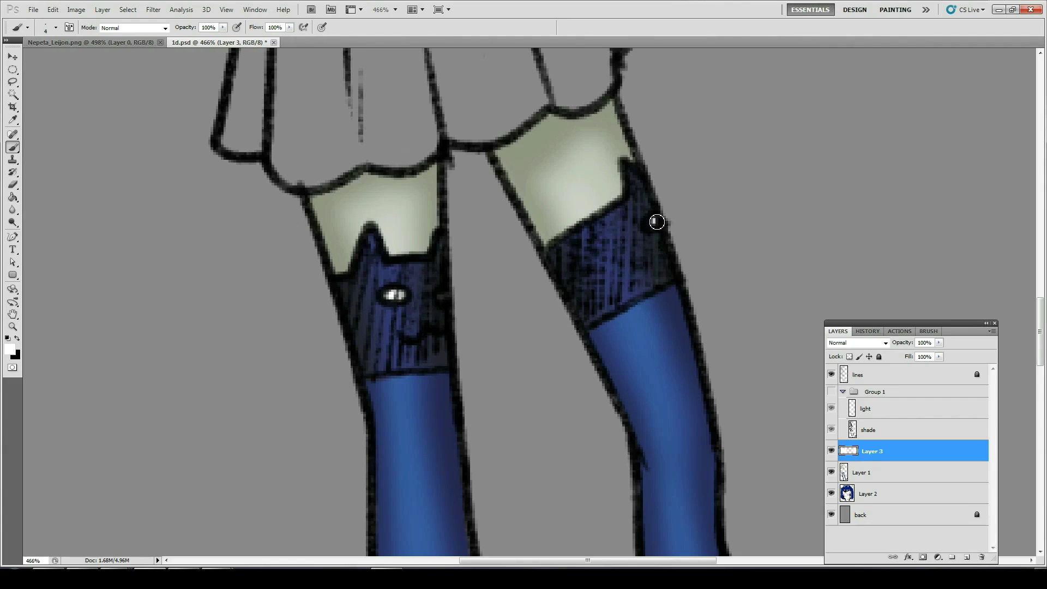
click(444, 299)
- Lower the opacity of the cuff-eye layer and merge it into Layer 1
click(938, 343)
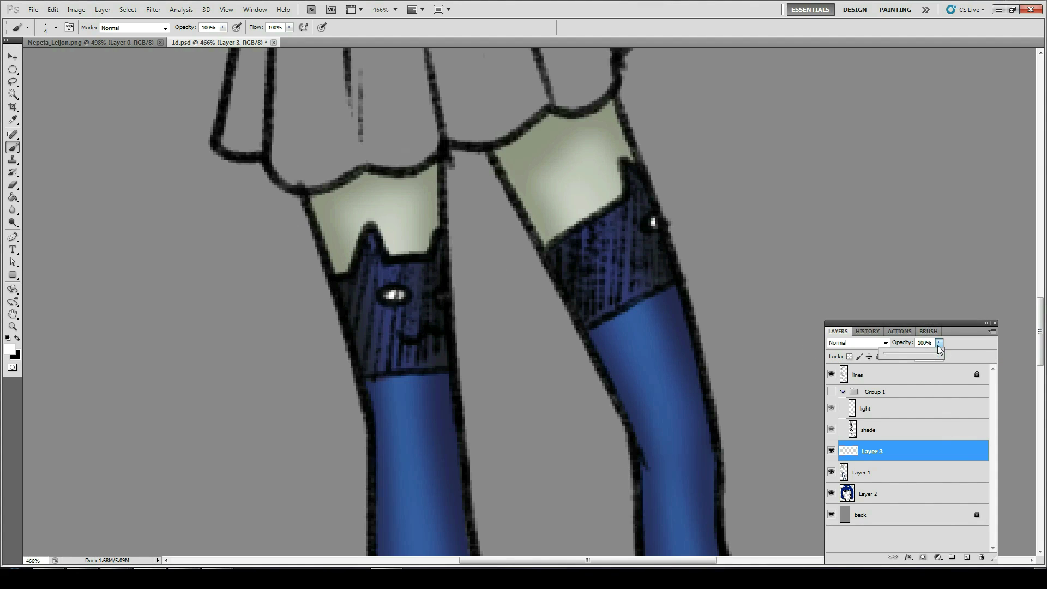
drag(938, 355, 915, 358)
click(853, 457)
key(ctrl+e)
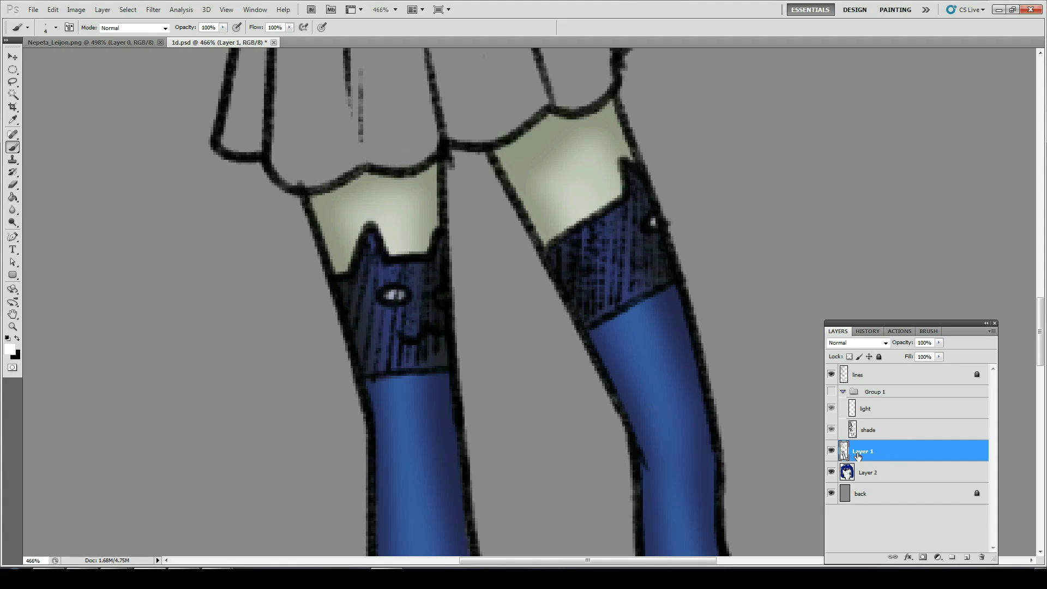
key(ctrl+0)
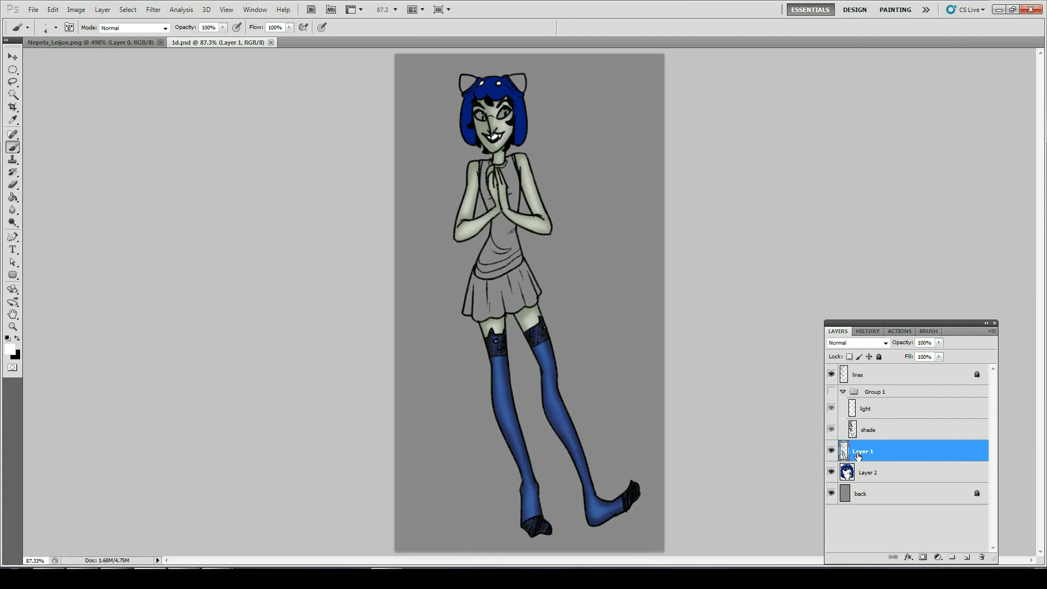
- Duplicate the light and shade layers in Group 1
click(867, 474)
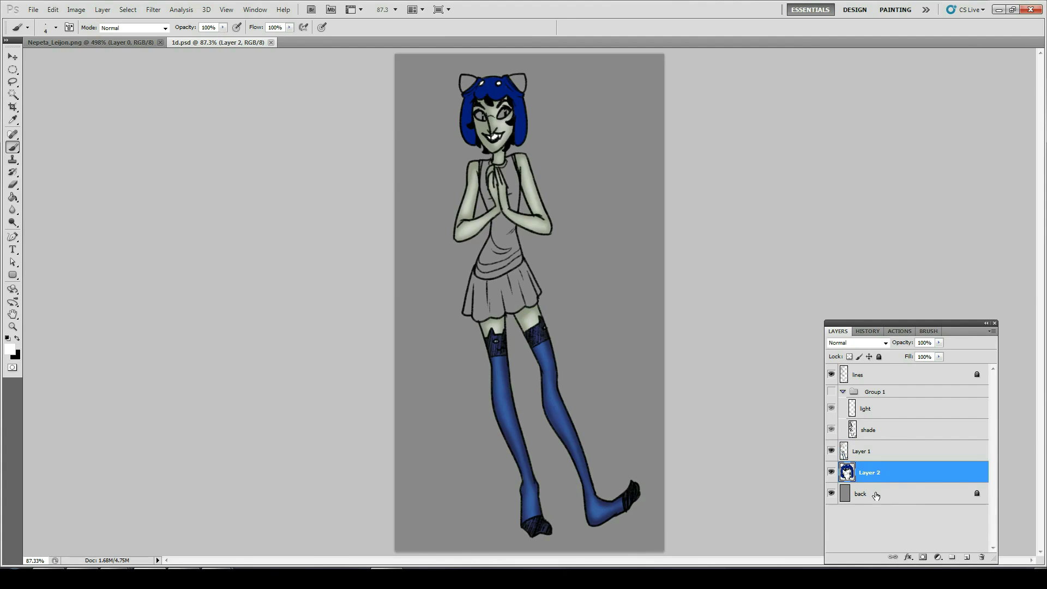
click(882, 409)
shift+click(883, 429)
right_click(884, 422)
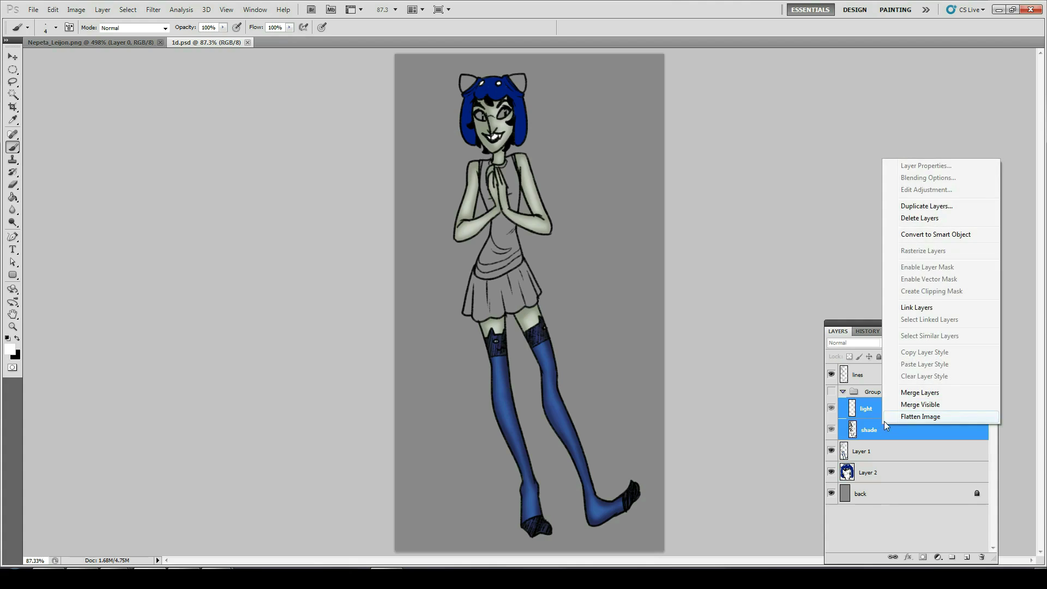
click(915, 204)
key(Return)
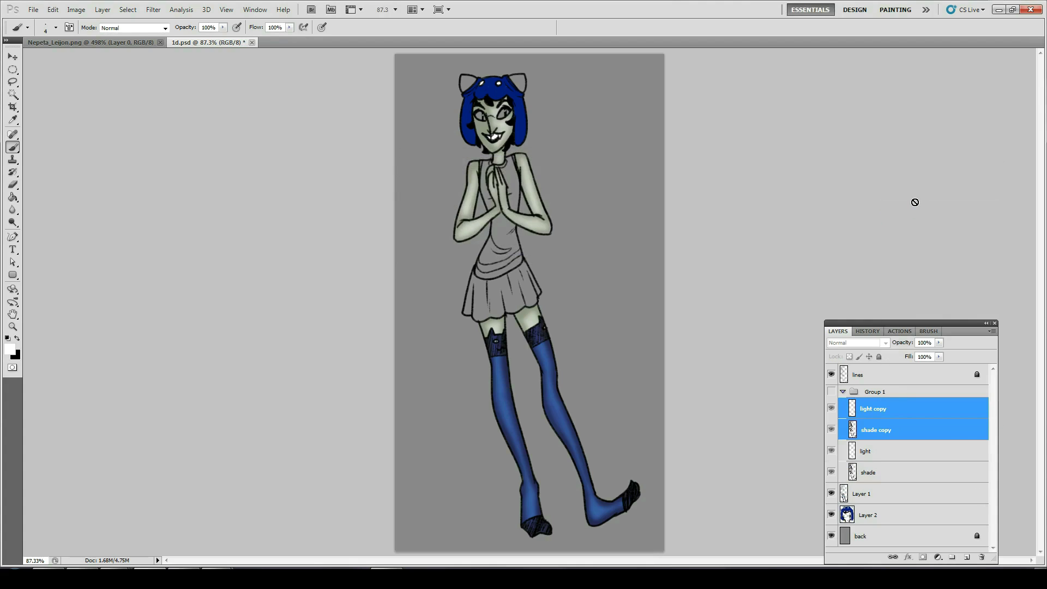
- Place the light and shade copies directly above Layer 2 and clip both to it
drag(890, 420, 876, 514)
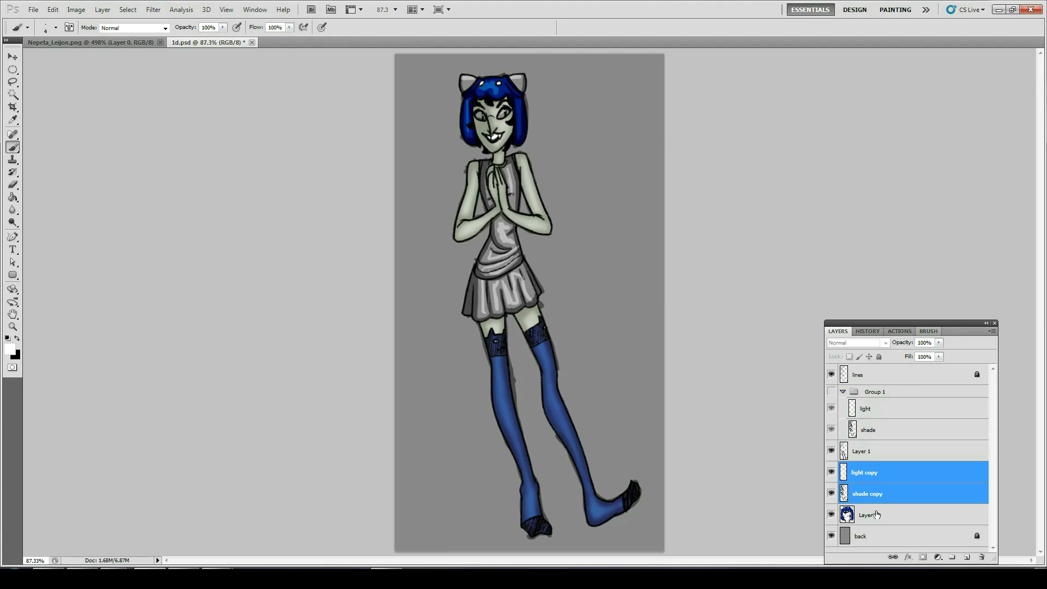
alt+click(852, 504)
click(853, 502)
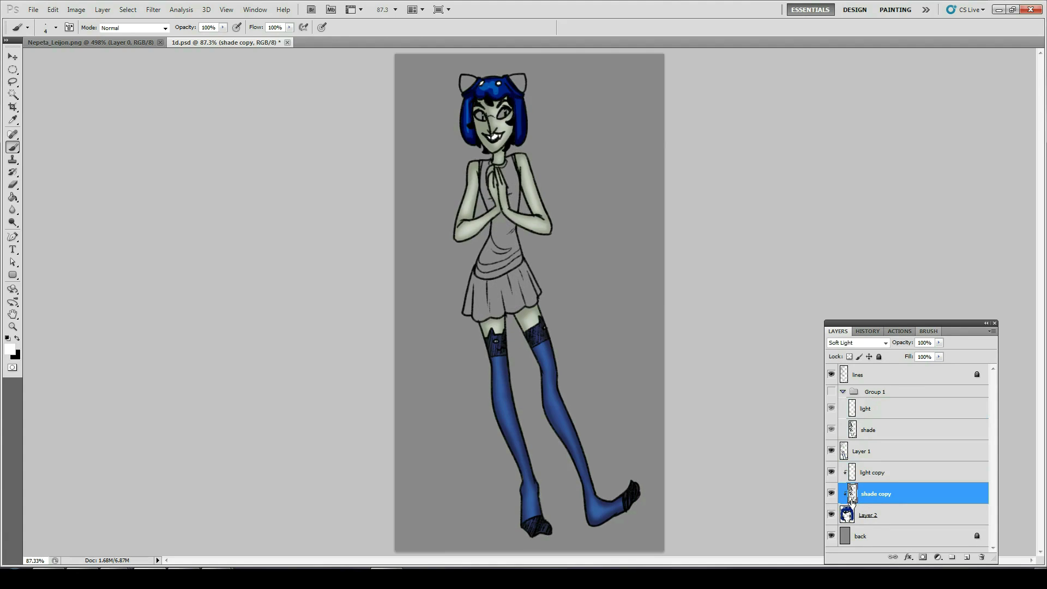
- Lower the opacity of the clipped light copy, merge both copies into Layer 2 and save the file
click(885, 480)
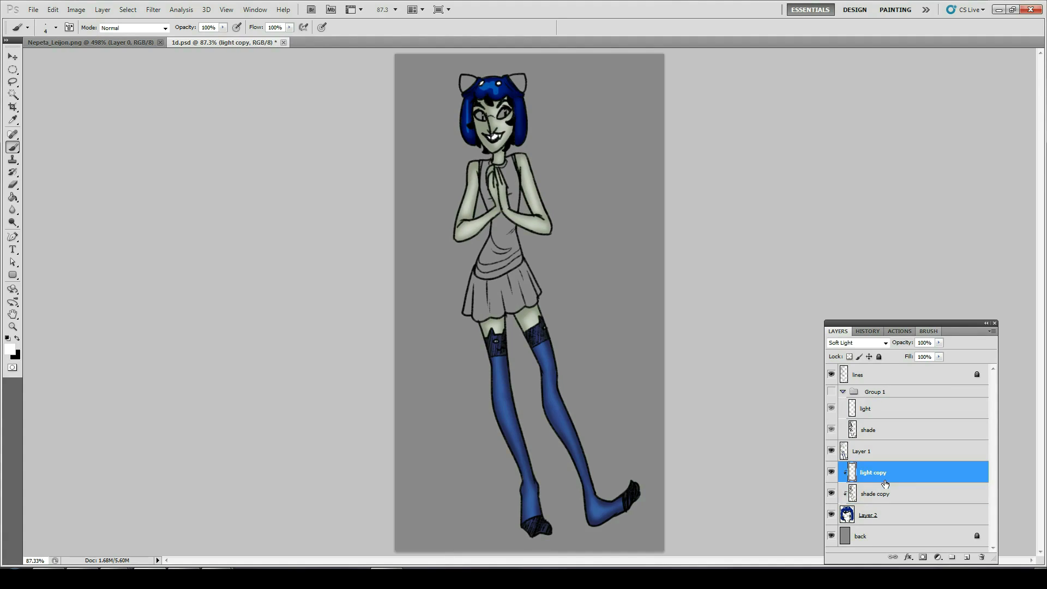
click(924, 343)
text(5)
click(877, 519)
key(ctrl+e)
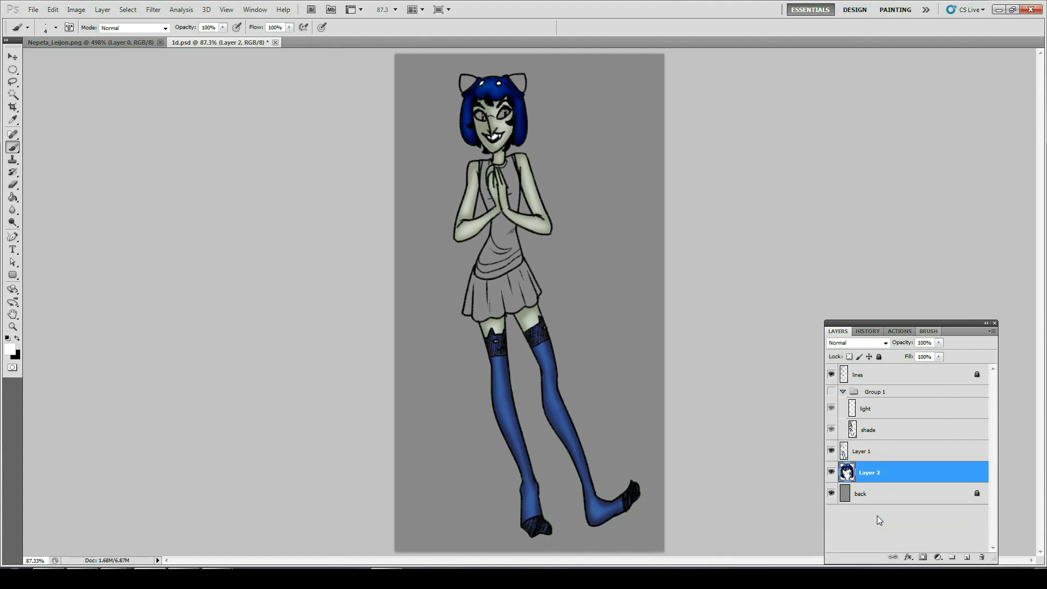
key(ctrl+s)
- Paint the girl's sleeveless top near-black on Layer 2, filling it from the neckline to the hem
key(z)
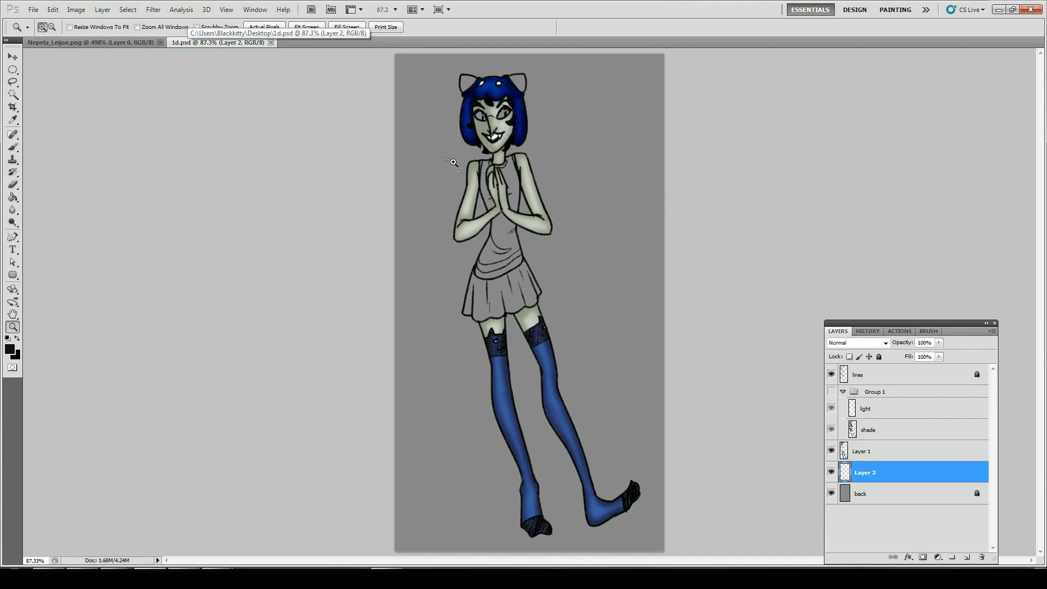
drag(577, 358, 577, 358)
key(r)
mouse_move(500, 191)
mouse_down()
mouse_move(484, 220)
mouse_move(439, 188)
mouse_up()
key(b)
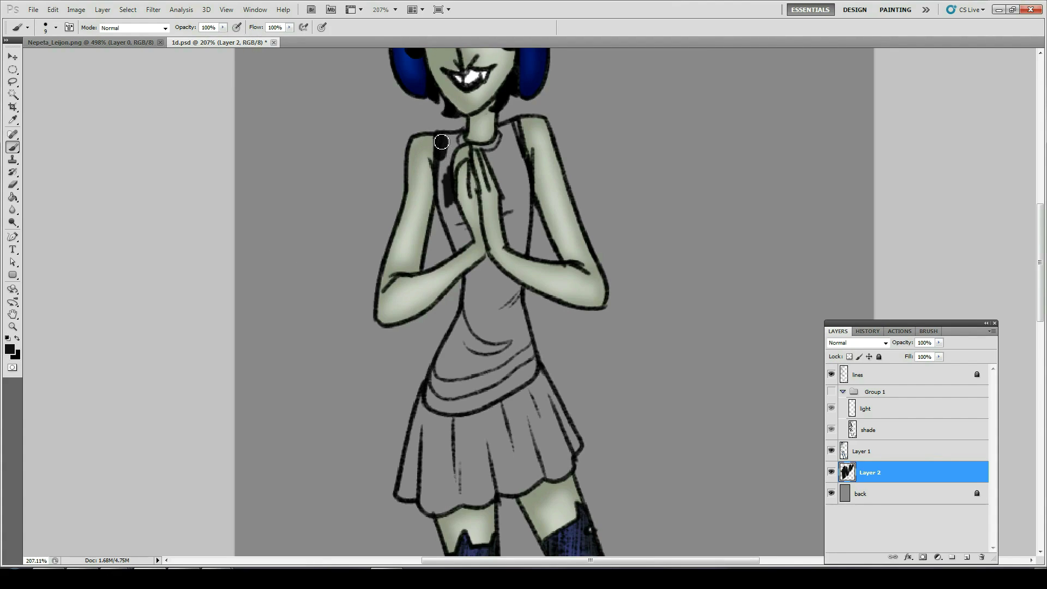
mouse_move(441, 142)
mouse_down()
mouse_move(469, 141)
mouse_move(436, 156)
mouse_move(455, 182)
mouse_move(444, 169)
mouse_move(458, 253)
mouse_move(445, 204)
mouse_move(464, 252)
mouse_move(470, 182)
mouse_move(488, 143)
mouse_move(518, 126)
mouse_move(505, 174)
mouse_move(494, 152)
mouse_move(512, 207)
mouse_move(529, 180)
mouse_move(518, 143)
mouse_move(525, 165)
mouse_move(477, 341)
mouse_move(429, 405)
mouse_move(473, 305)
mouse_move(478, 249)
mouse_move(489, 272)
mouse_move(506, 210)
mouse_move(515, 240)
mouse_move(528, 186)
mouse_move(519, 331)
mouse_move(531, 379)
mouse_move(505, 398)
mouse_move(432, 406)
mouse_move(472, 413)
mouse_move(525, 377)
mouse_move(506, 394)
mouse_move(442, 397)
mouse_move(449, 368)
mouse_up()
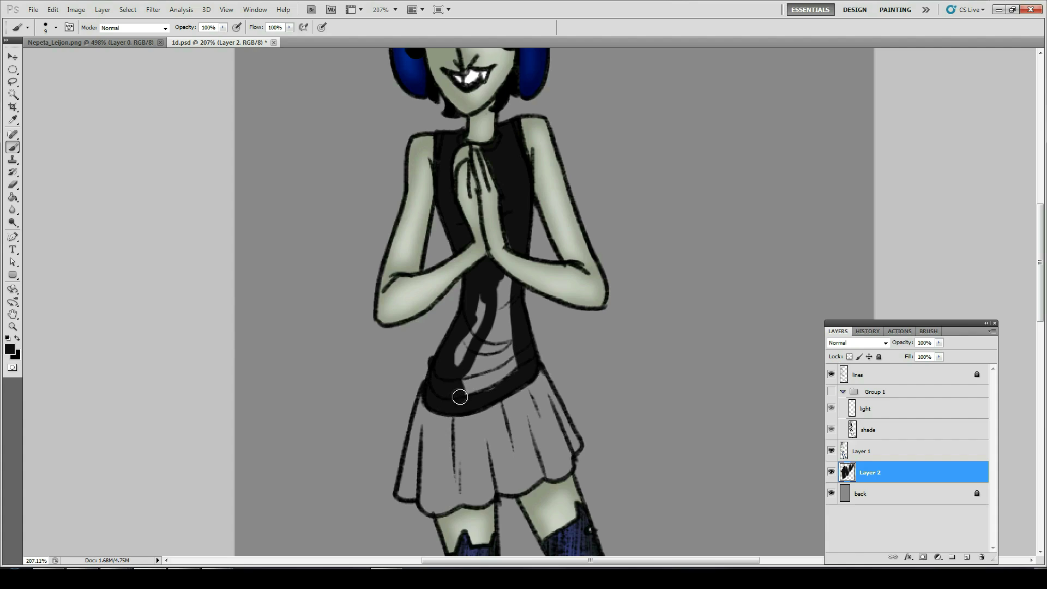
key(e)
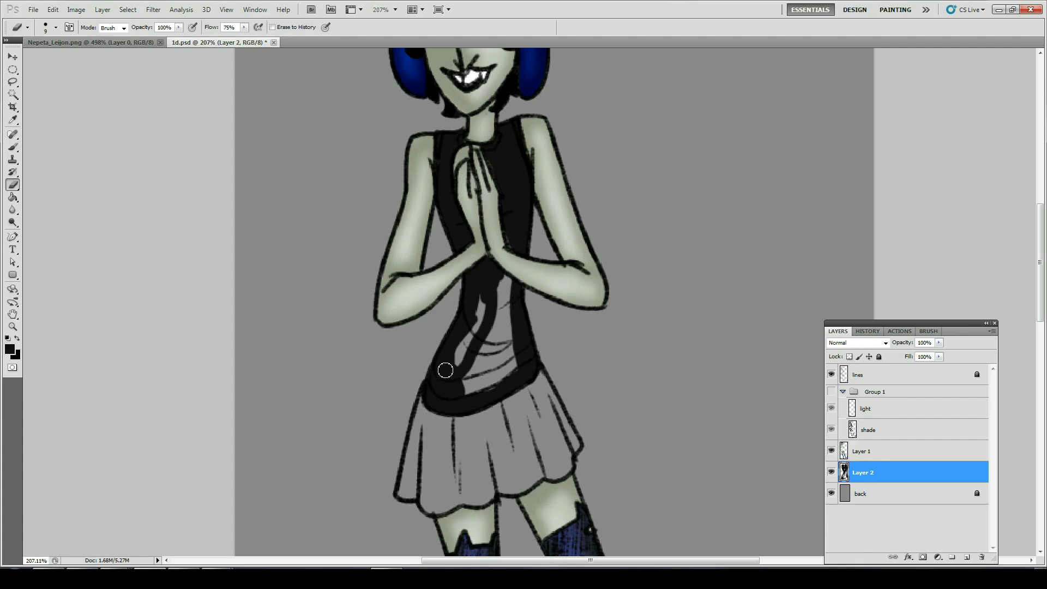
key(b)
mouse_move(452, 373)
mouse_down()
mouse_move(473, 334)
mouse_move(500, 333)
mouse_move(473, 289)
mouse_move(510, 312)
mouse_move(501, 301)
mouse_move(490, 321)
mouse_move(481, 317)
mouse_move(467, 387)
mouse_move(520, 373)
mouse_move(487, 371)
mouse_move(488, 355)
mouse_move(509, 356)
mouse_move(509, 306)
mouse_up()
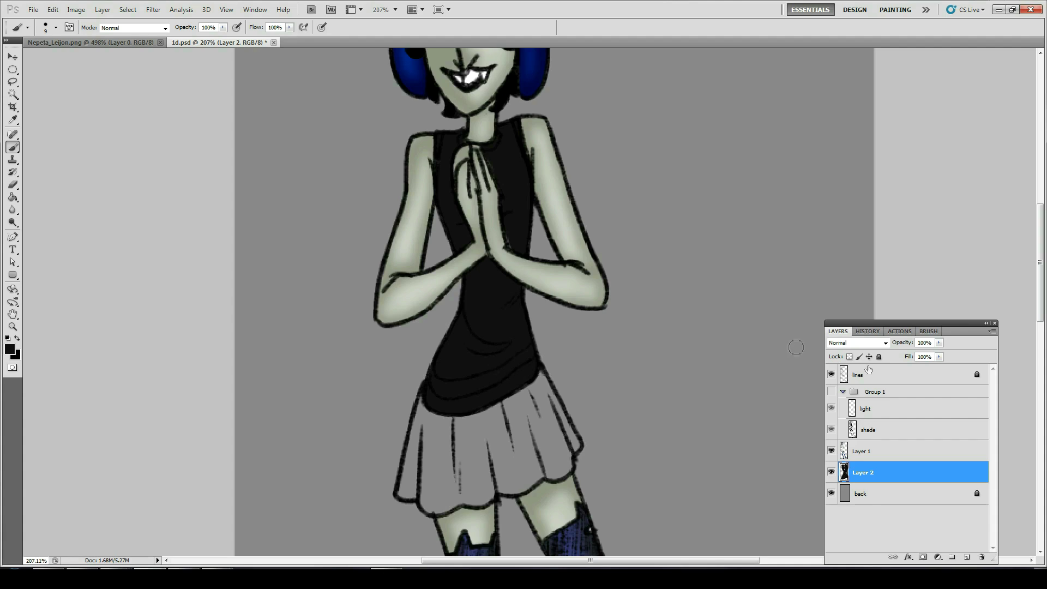
click(866, 456)
key(e)
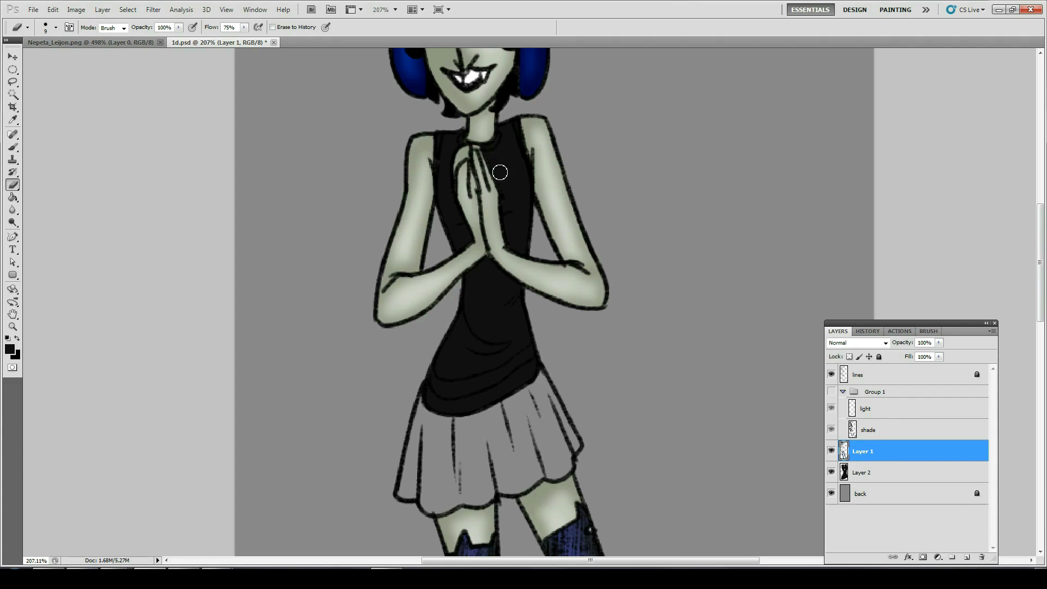
key(ctrl+0)
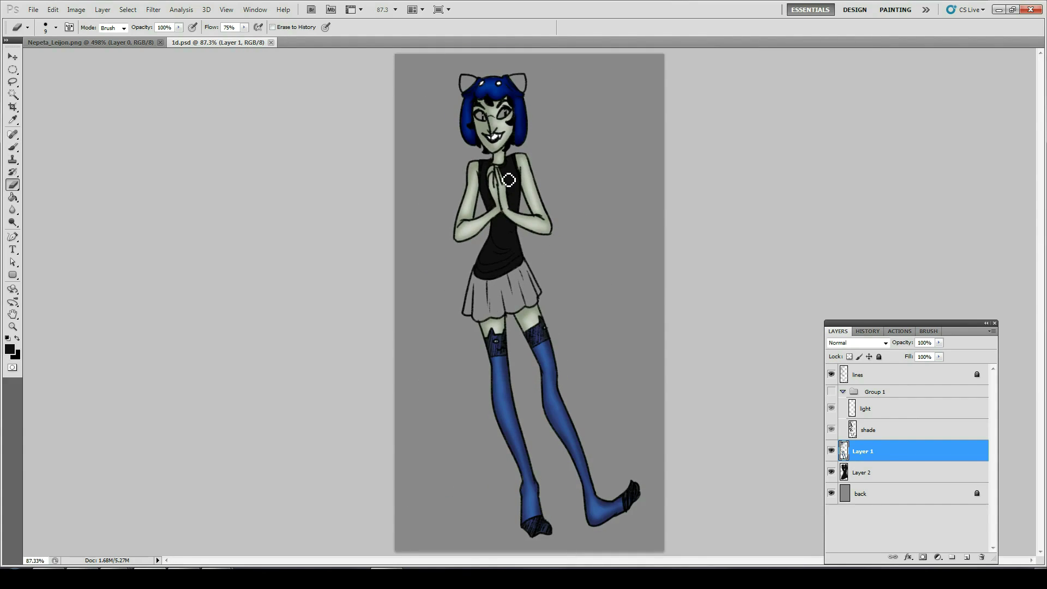
- Duplicate the light and shade layers of Group 1 and clip the copies to Layer 2
click(871, 409)
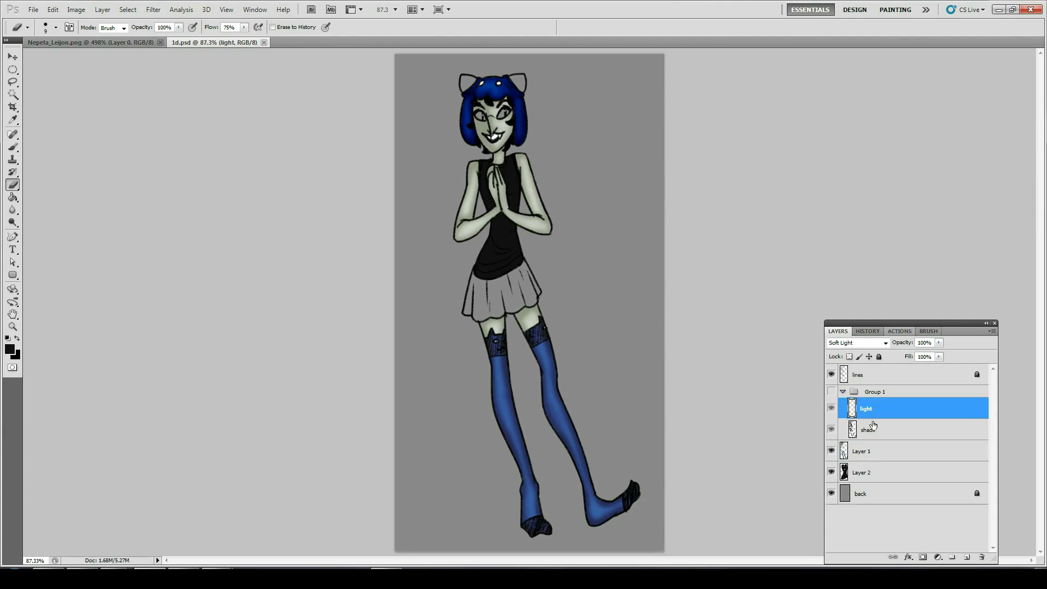
shift+click(872, 430)
right_click(874, 425)
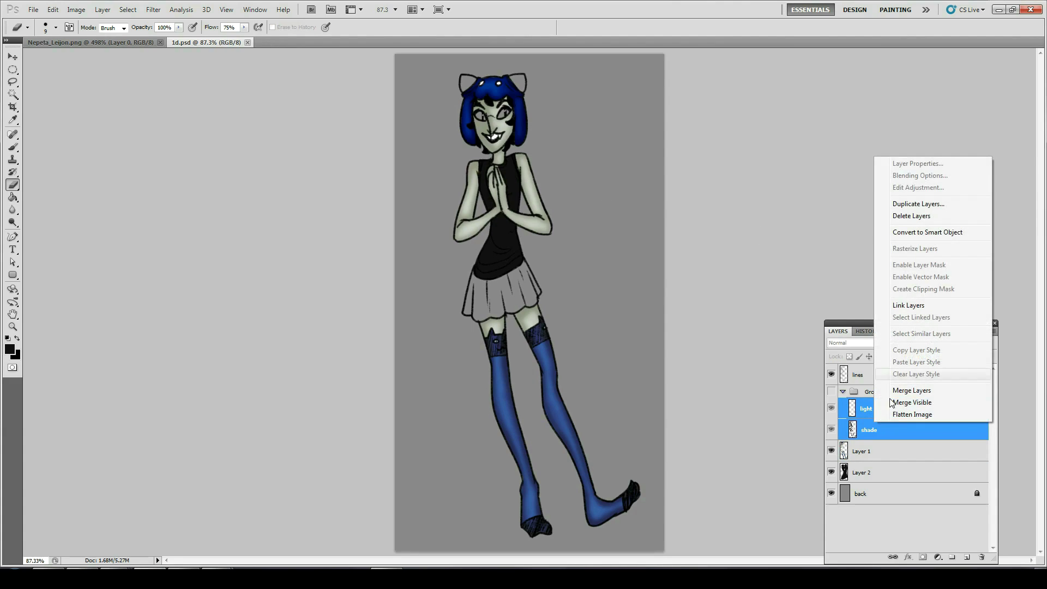
click(905, 204)
key(Return)
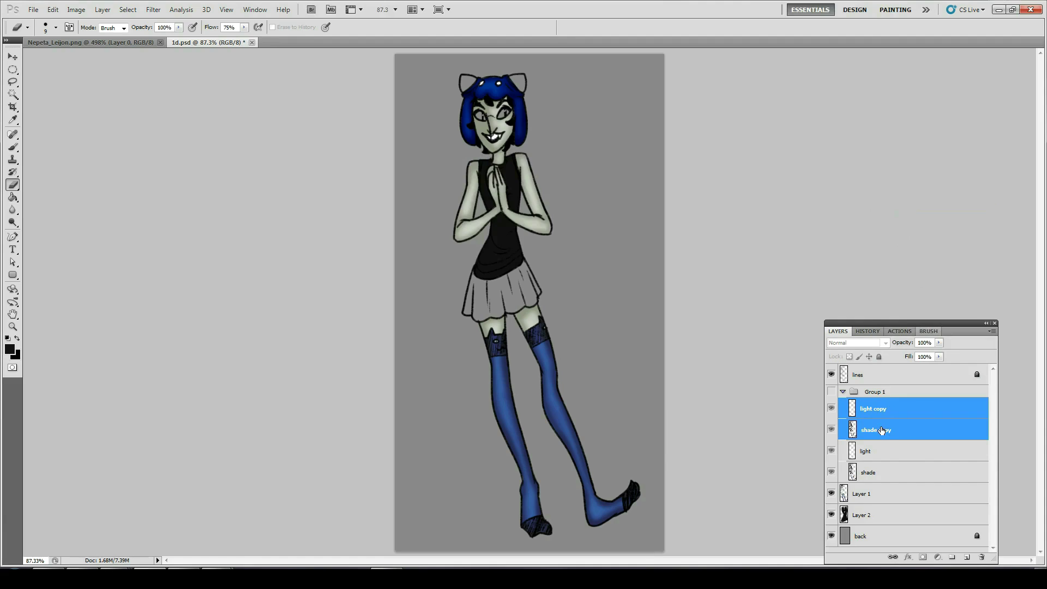
drag(881, 430, 886, 516)
key(ctrl+alt+g)
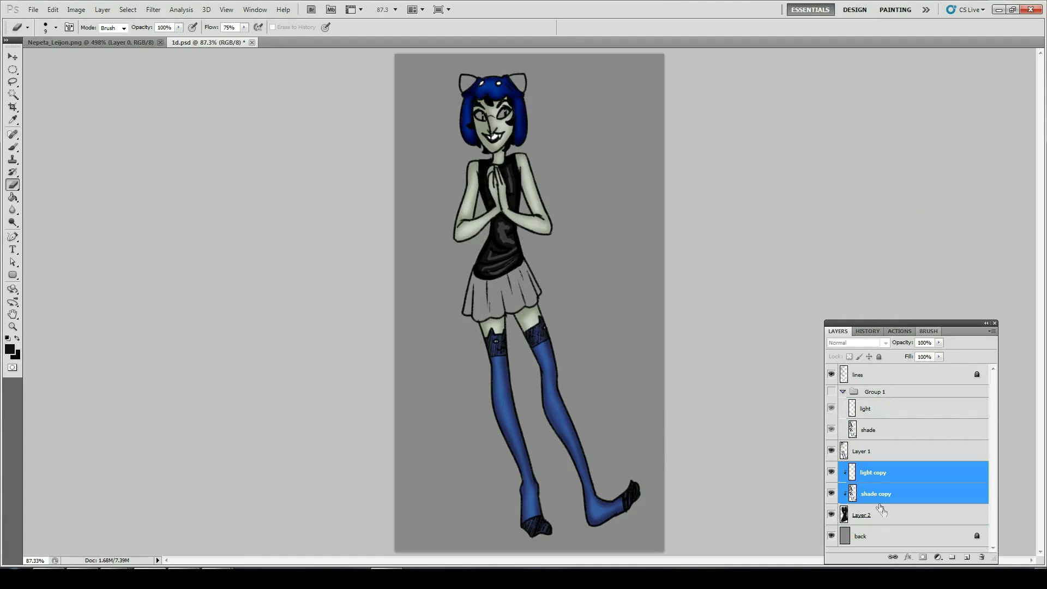
- Set the opacity of the clipped light copy over the black top to 25%
click(874, 495)
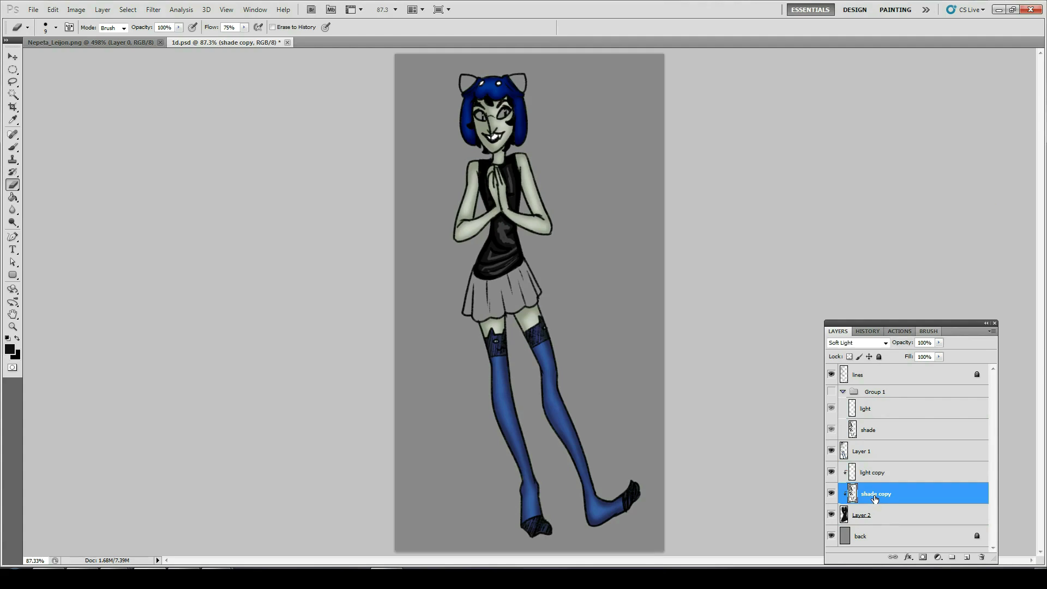
click(874, 475)
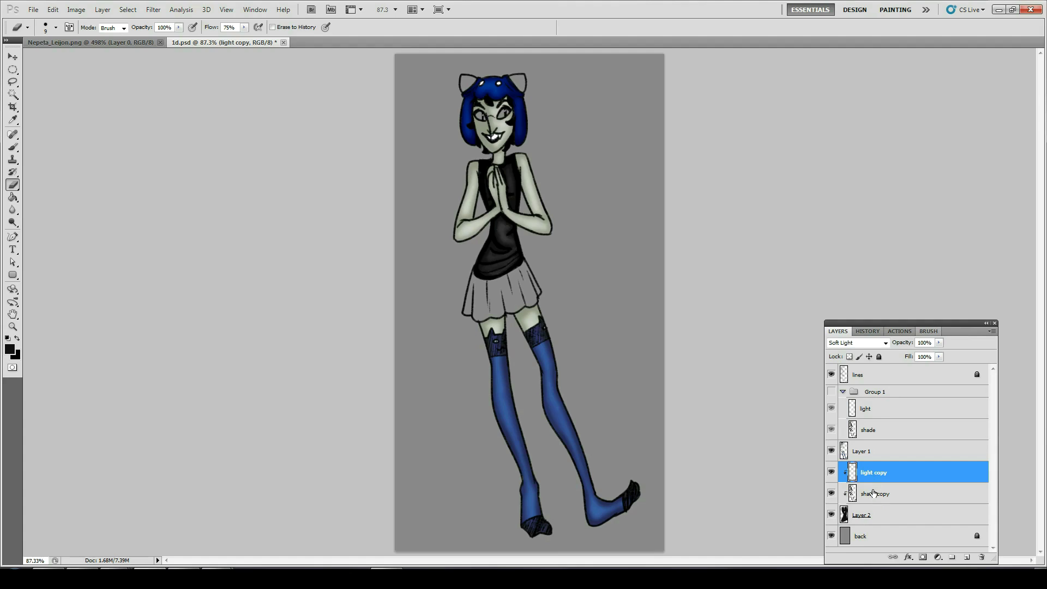
click(874, 494)
click(875, 475)
click(925, 342)
text(25)
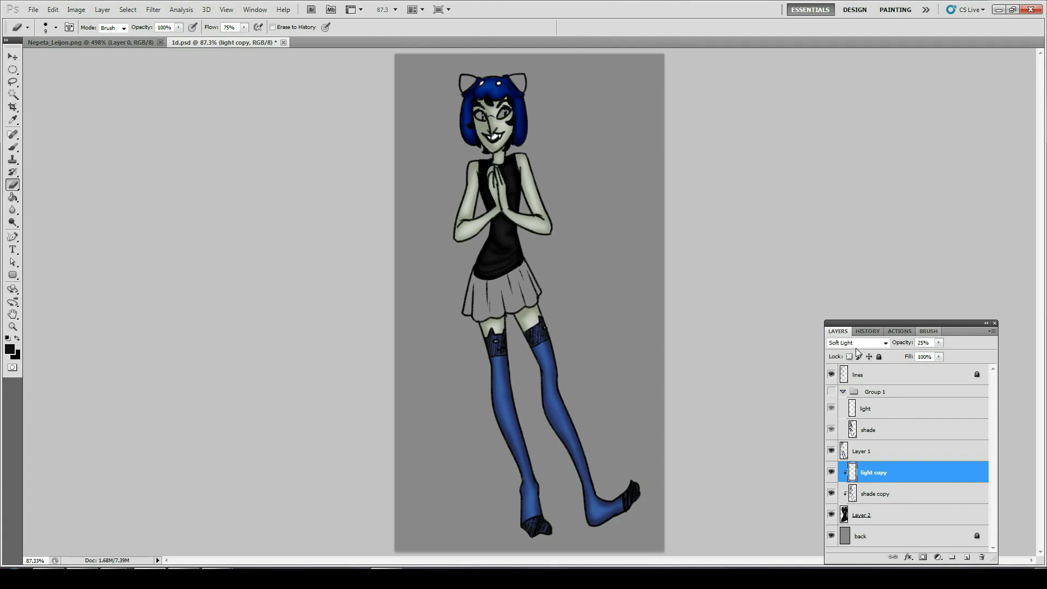
click(890, 494)
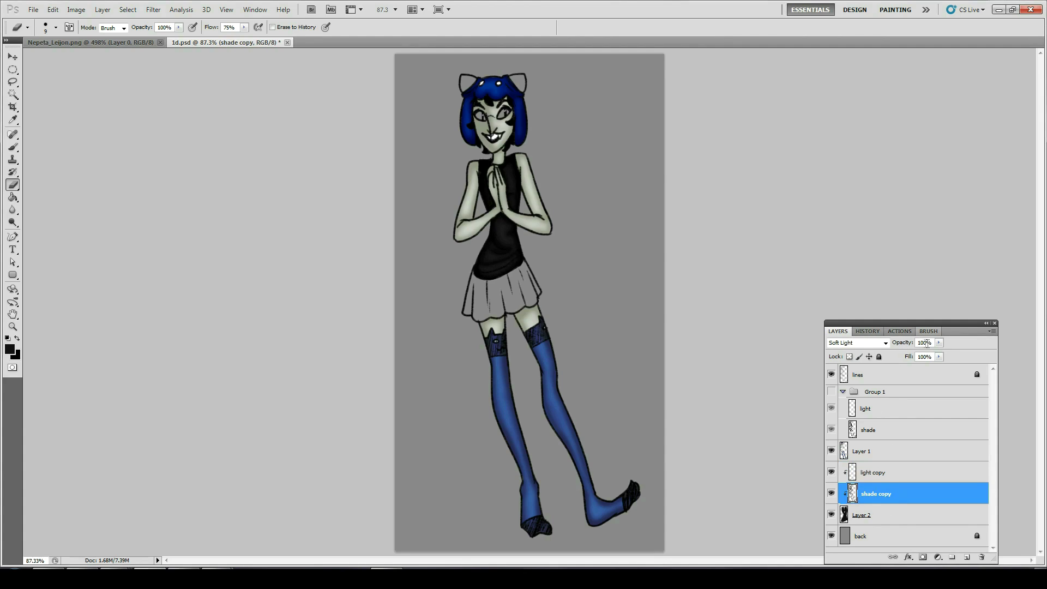
click(925, 343)
- Paint the skirt green on Layer 2 and clone black over the green spill at the top's hem
click(861, 515)
key(r)
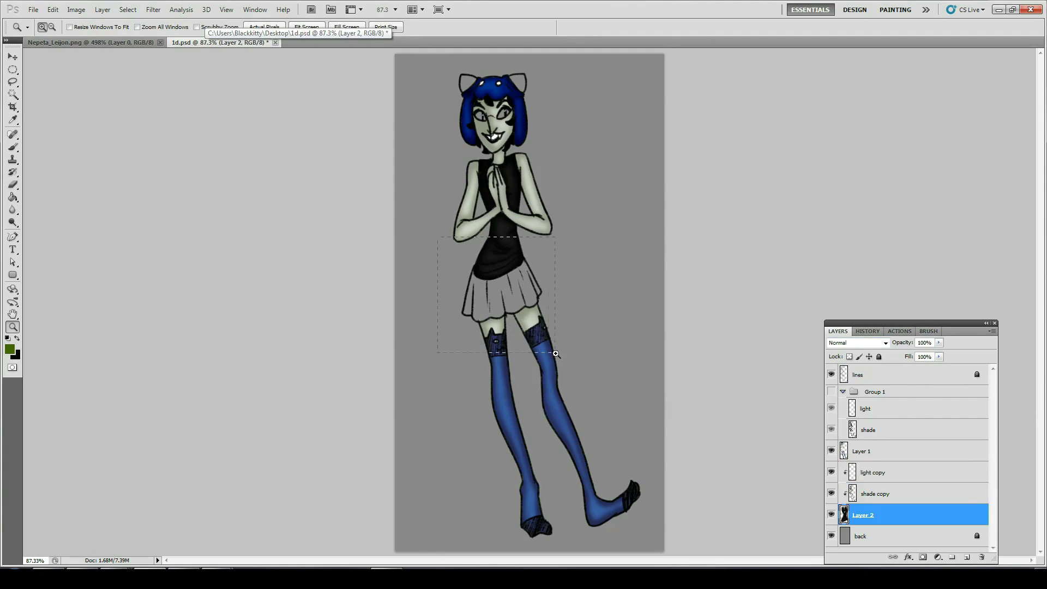
scroll(557, 355, up, 5)
key(b)
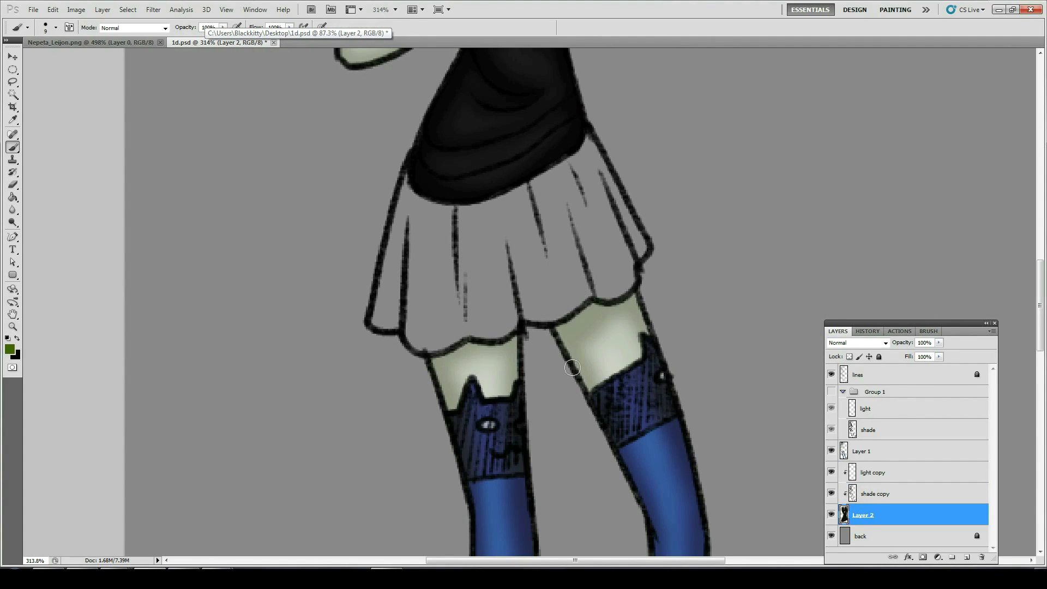
mouse_move(479, 232)
mouse_down()
mouse_move(482, 262)
mouse_move(468, 267)
mouse_up()
mouse_move(412, 231)
mouse_down()
mouse_move(396, 317)
mouse_move(383, 323)
mouse_move(416, 169)
mouse_move(392, 276)
mouse_move(400, 229)
mouse_move(395, 242)
mouse_move(416, 206)
mouse_move(473, 221)
mouse_move(563, 198)
mouse_move(586, 147)
mouse_move(510, 200)
mouse_move(454, 217)
mouse_move(427, 205)
mouse_move(502, 210)
mouse_move(424, 234)
mouse_move(419, 206)
mouse_move(407, 273)
mouse_move(415, 319)
mouse_move(395, 301)
mouse_move(389, 314)
mouse_move(408, 316)
mouse_move(420, 346)
mouse_move(472, 331)
mouse_move(502, 306)
mouse_move(437, 346)
mouse_move(423, 318)
mouse_move(426, 234)
mouse_move(435, 308)
mouse_move(436, 250)
mouse_move(428, 277)
mouse_move(452, 261)
mouse_move(474, 298)
mouse_move(482, 274)
mouse_move(505, 307)
mouse_move(517, 303)
mouse_move(500, 334)
mouse_move(482, 326)
mouse_move(596, 291)
mouse_move(553, 315)
mouse_move(535, 311)
mouse_move(501, 270)
mouse_move(442, 248)
mouse_move(564, 183)
mouse_move(588, 154)
mouse_move(635, 256)
mouse_move(639, 237)
mouse_move(604, 181)
mouse_move(632, 240)
mouse_move(619, 297)
mouse_move(627, 276)
mouse_move(562, 309)
mouse_move(502, 284)
mouse_move(534, 222)
mouse_up()
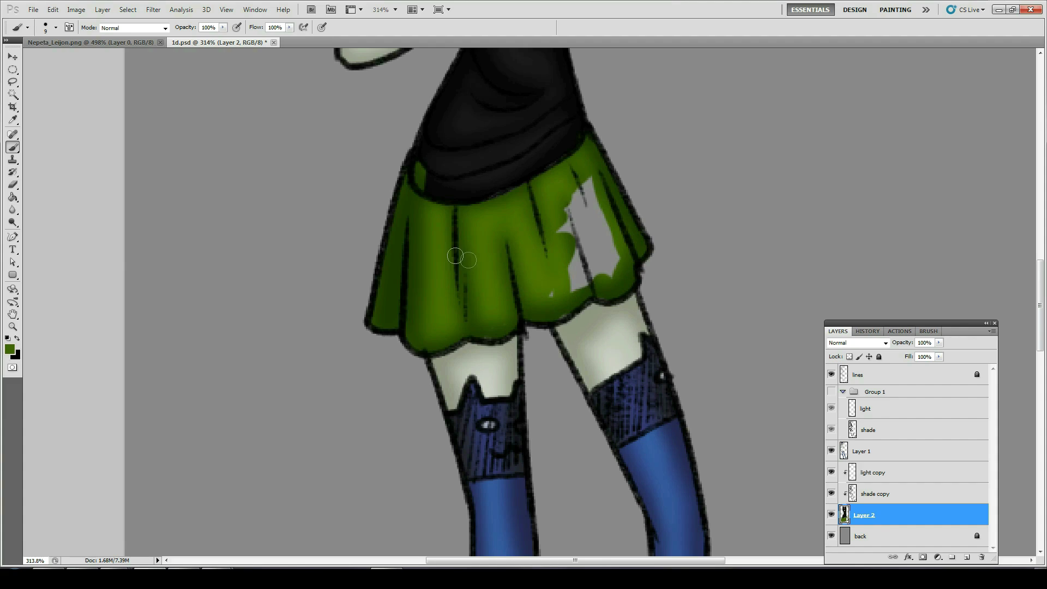
key(s)
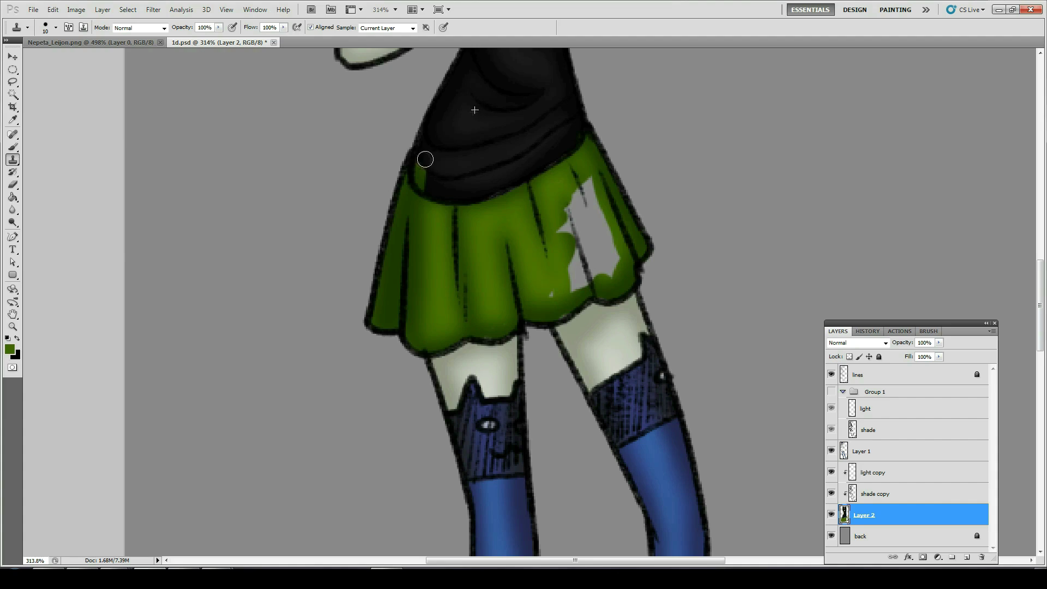
key(b)
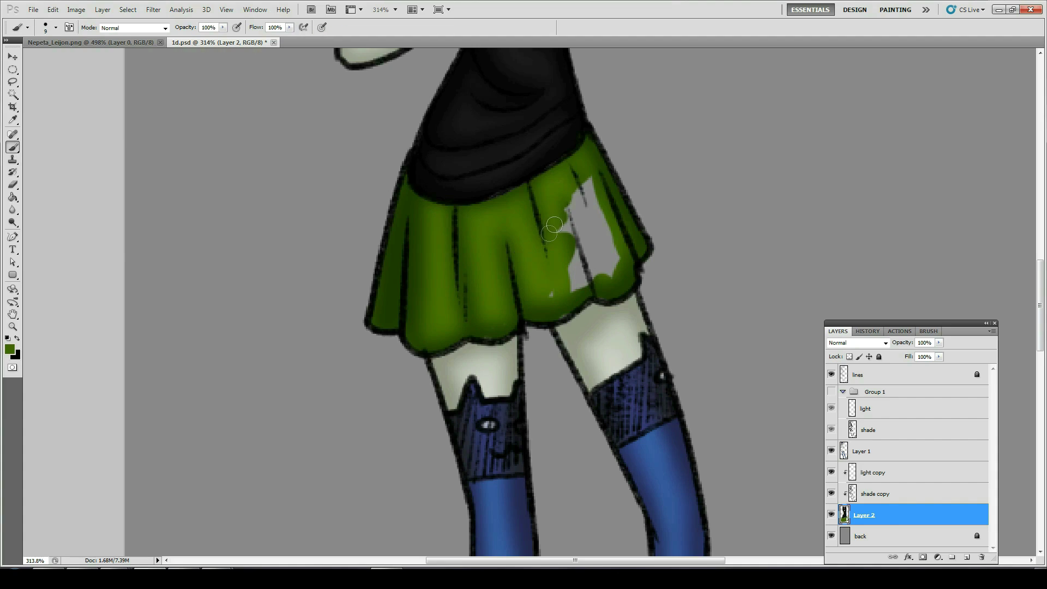
mouse_move(570, 281)
mouse_down()
mouse_move(587, 260)
mouse_move(599, 278)
mouse_move(607, 274)
mouse_move(611, 233)
mouse_move(589, 179)
mouse_move(576, 246)
mouse_move(565, 218)
mouse_move(594, 203)
mouse_up()
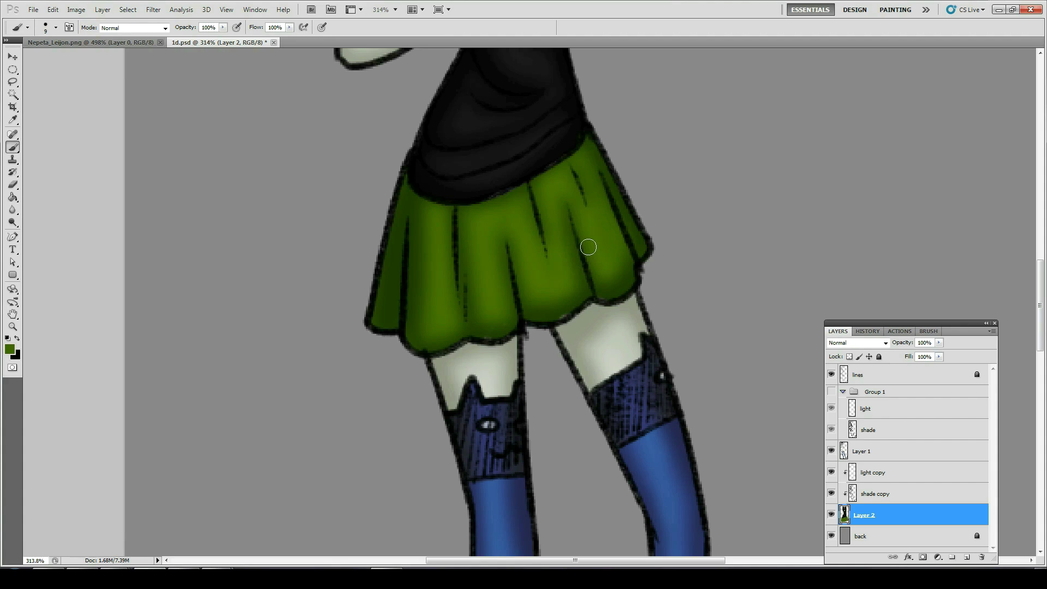
- Save the file and merge the clipped light and shade copies and Layer 1 into Layer 2
click(870, 448)
key(e)
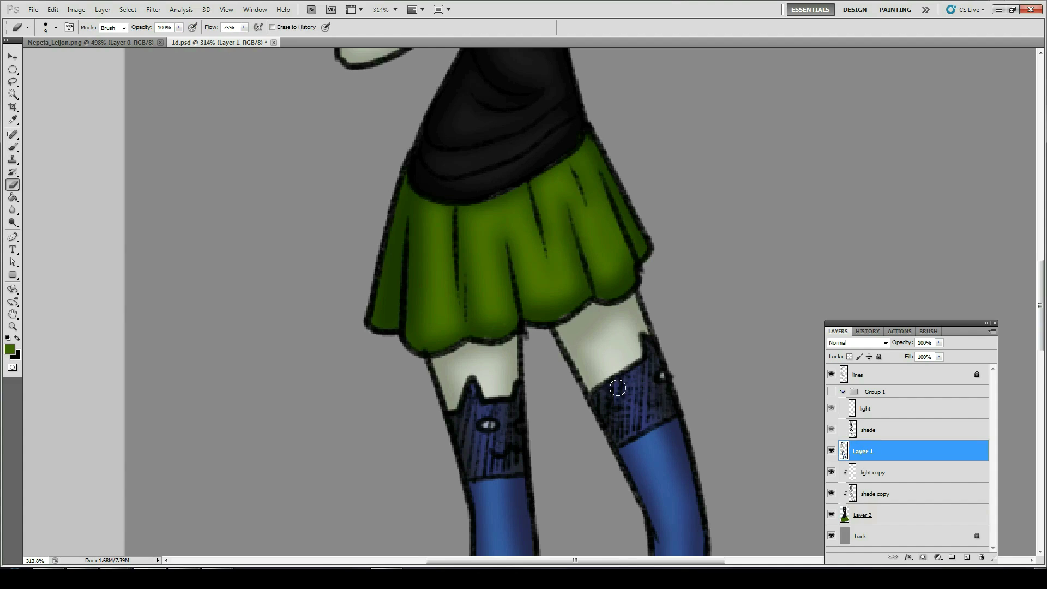
key(ctrl+s)
key(ctrl+0)
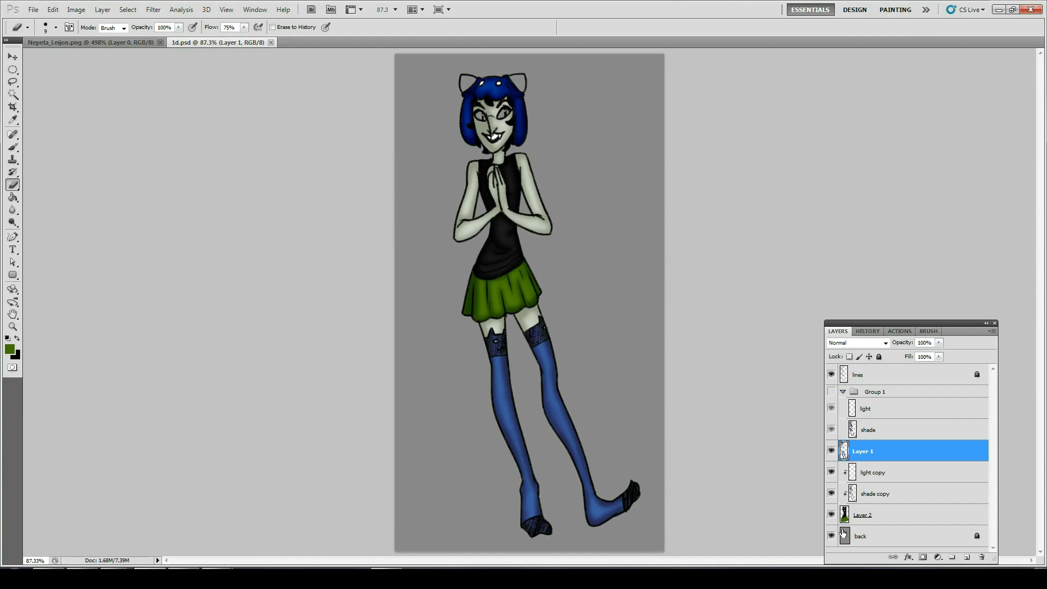
click(866, 517)
key(ctrl+e)
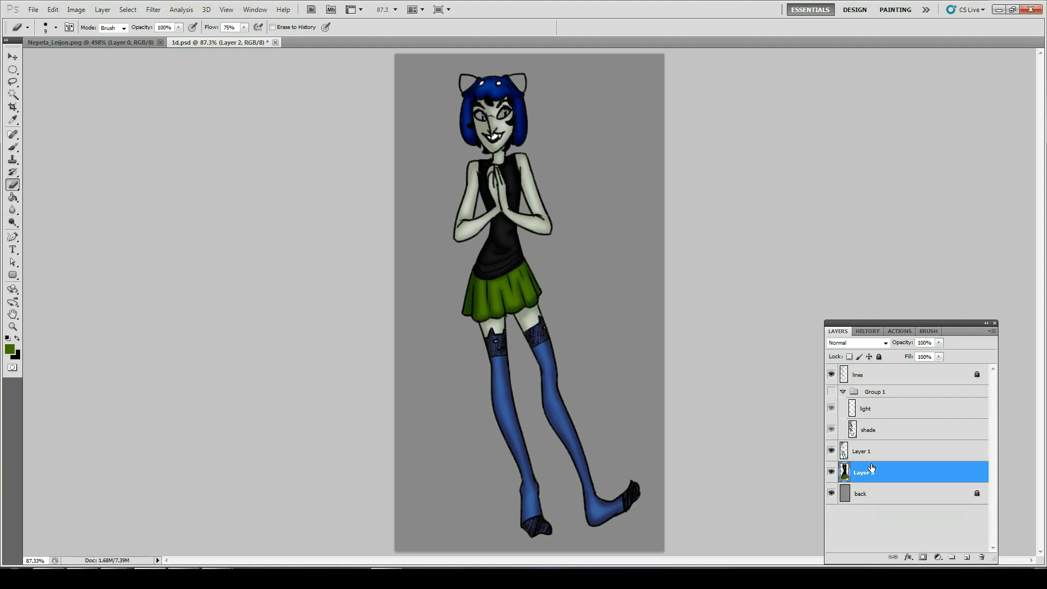
click(871, 457)
key(ctrl+e)
- Add a new layer above the back layer and paint both eyes and both cat ears yellow-orange
click(881, 478)
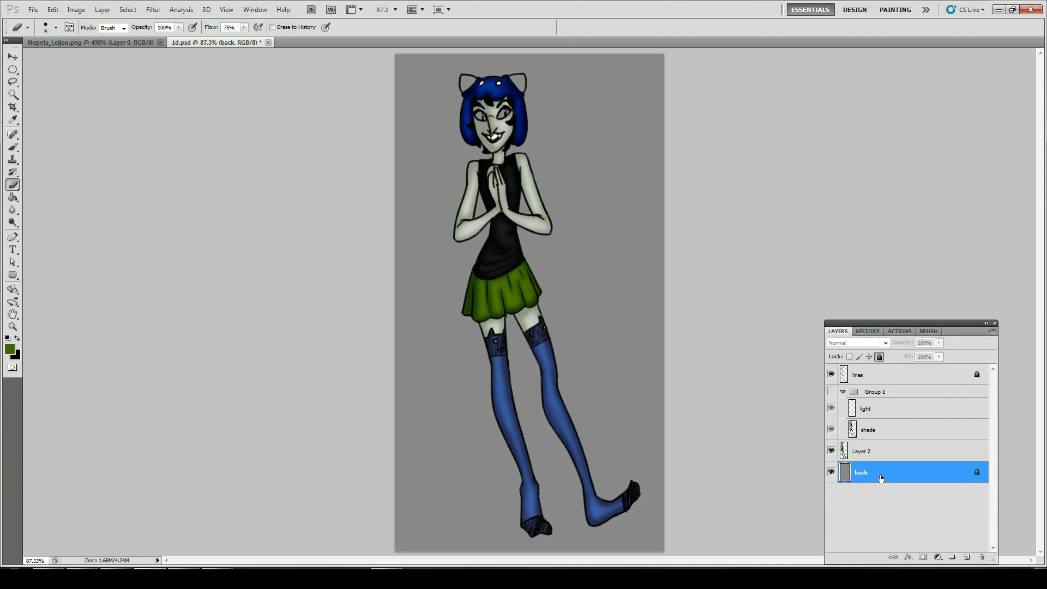
click(967, 557)
key(z)
mouse_move(481, 94)
mouse_down()
mouse_move(555, 183)
mouse_move(529, 169)
mouse_up()
key(b)
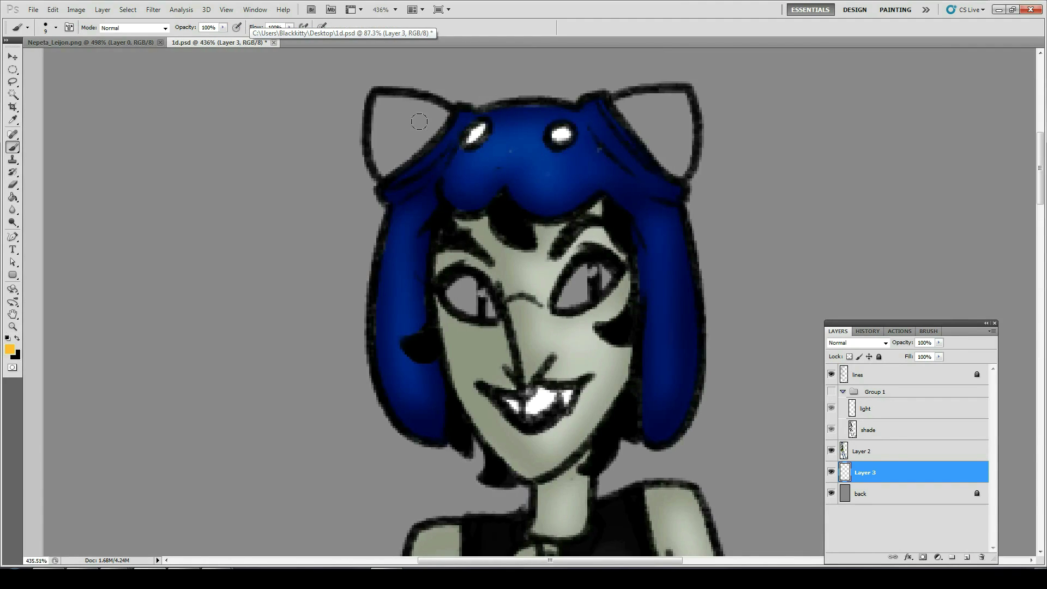
mouse_move(436, 117)
mouse_down()
mouse_move(377, 99)
mouse_move(443, 116)
mouse_move(387, 105)
mouse_move(378, 116)
mouse_move(386, 162)
mouse_move(392, 117)
mouse_move(427, 129)
mouse_move(423, 150)
mouse_up()
mouse_move(461, 279)
mouse_down()
mouse_move(447, 300)
mouse_move(473, 323)
mouse_move(491, 314)
mouse_up()
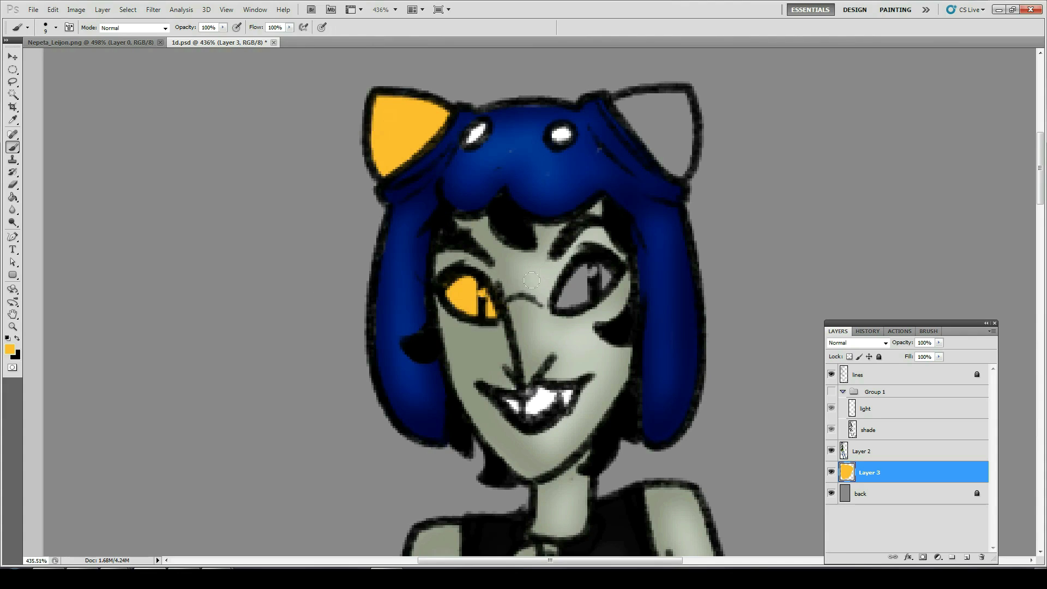
mouse_move(559, 305)
mouse_down()
mouse_move(583, 275)
mouse_move(605, 289)
mouse_up()
mouse_move(642, 107)
mouse_down()
mouse_move(666, 97)
mouse_move(681, 109)
mouse_move(669, 177)
mouse_up()
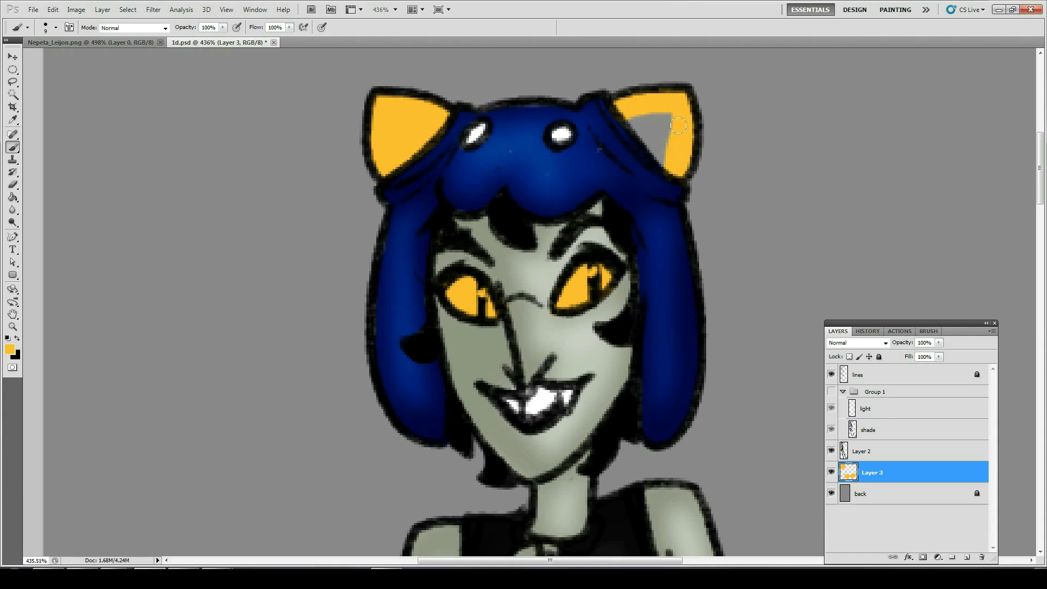
mouse_move(678, 125)
mouse_down()
mouse_move(615, 120)
mouse_move(645, 127)
mouse_move(659, 164)
mouse_up()
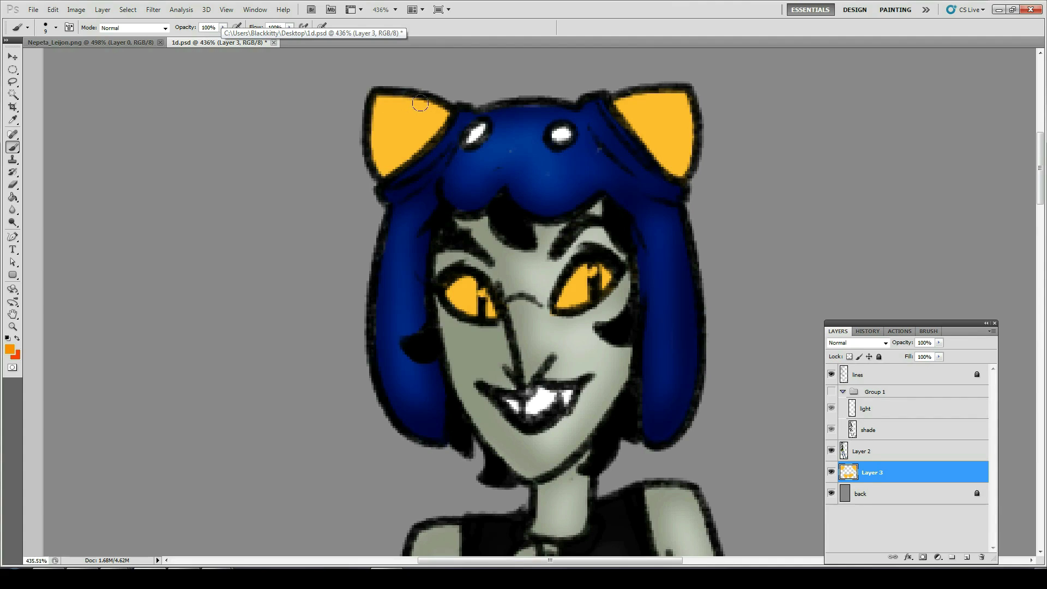
- Paint orange and red-orange bands on the left cat ear towards the hat and erase the spill outside the outline
mouse_move(420, 104)
mouse_down()
mouse_move(373, 151)
mouse_move(425, 118)
mouse_move(439, 122)
mouse_move(385, 171)
mouse_move(447, 105)
mouse_move(383, 165)
mouse_up()
key(x)
key(e)
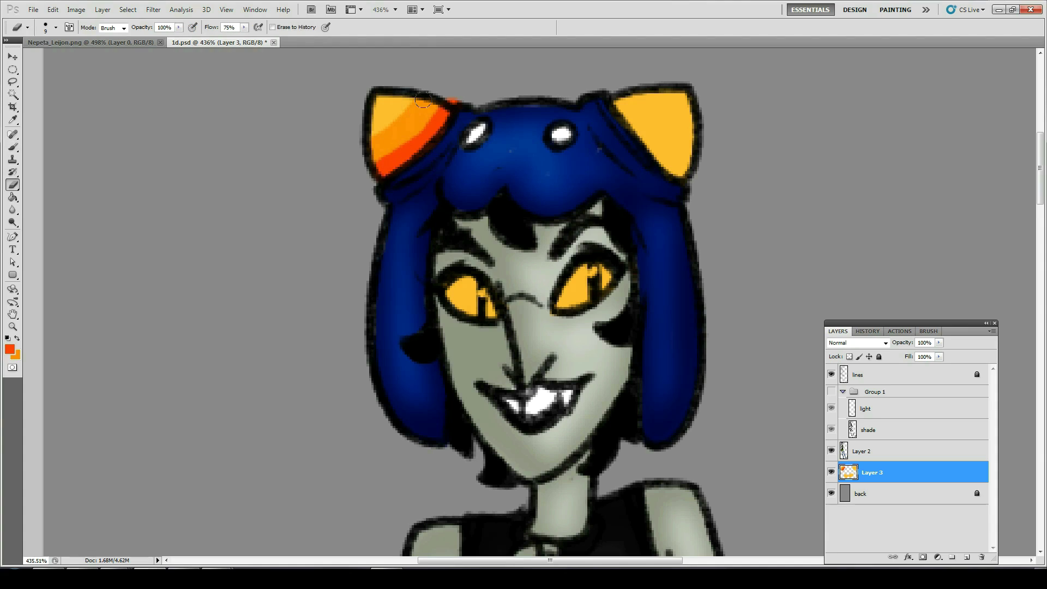
- Paint an orange band and a red-orange band on the right cat ear towards the hat on Layer 3
key(x)
key(b)
mouse_move(624, 98)
mouse_down()
mouse_move(683, 146)
mouse_move(662, 143)
mouse_move(619, 102)
mouse_move(671, 165)
mouse_up()
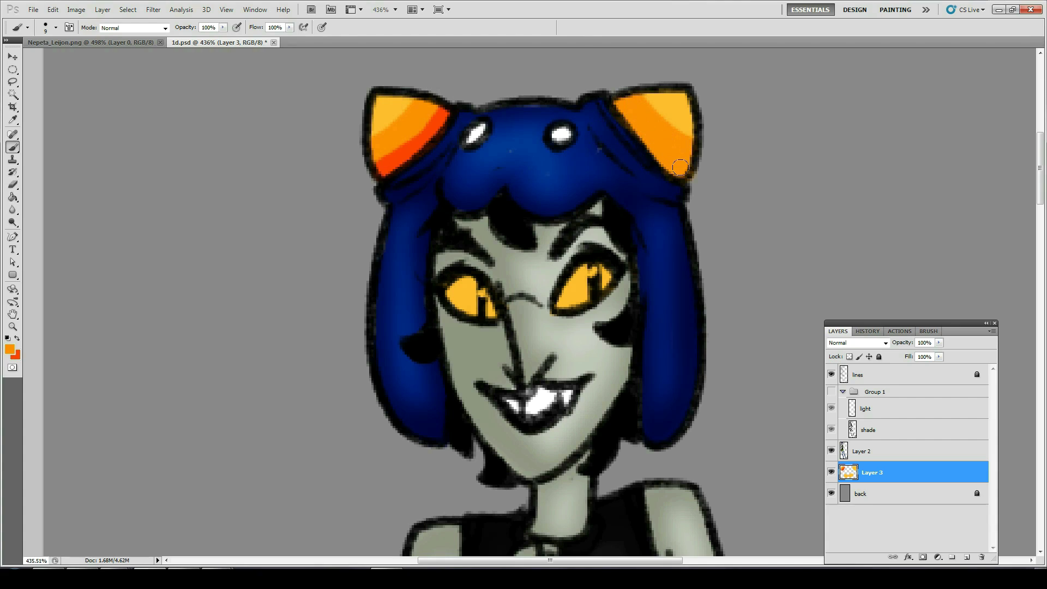
key(c)
key(x)
key(b)
drag(605, 108, 684, 174)
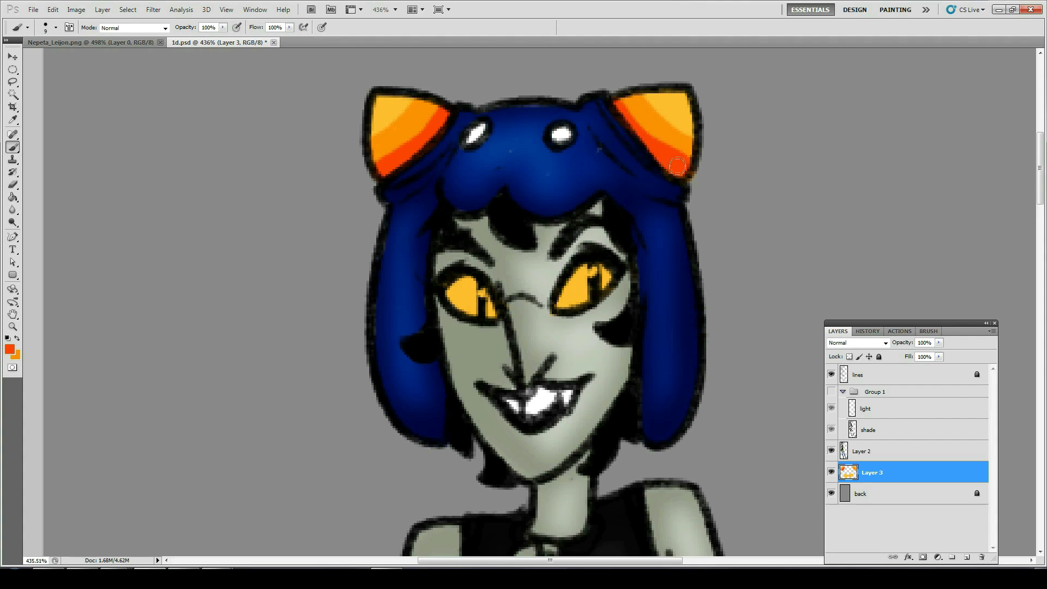
- Retouch the right ear's bands with orange, undo the last stroke and erase the spill outside the ear's outline
key(x)
mouse_move(655, 127)
mouse_down()
mouse_move(686, 148)
mouse_move(676, 170)
mouse_move(615, 123)
mouse_move(680, 177)
mouse_up()
key(x)
key(ctrl+z)
key(e)
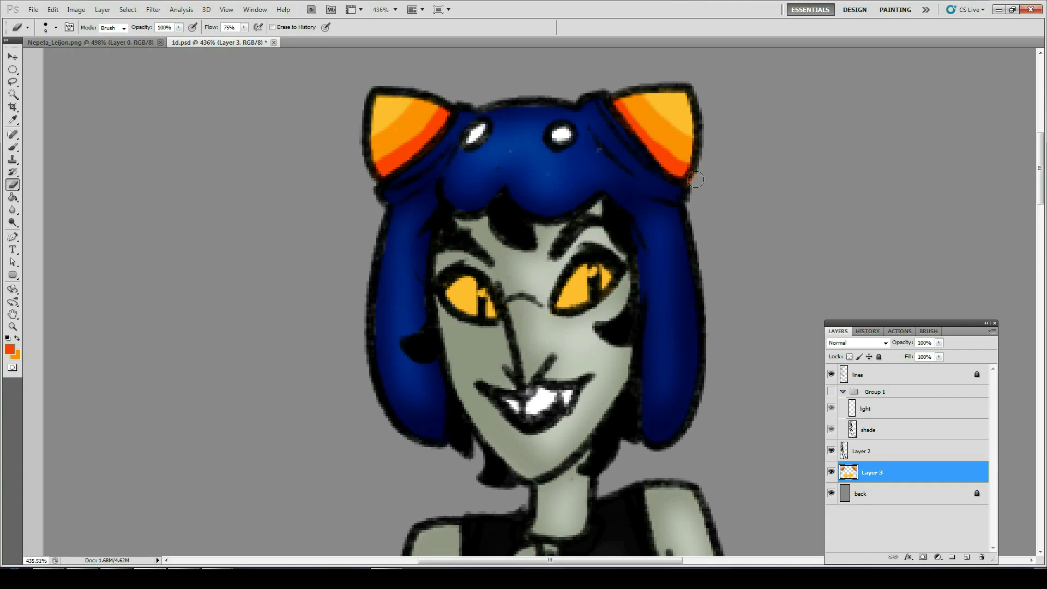
- Switch to Layer 2 with the Clone Stamp, reduce its brush to 1 px and save the file
click(850, 454)
key(s)
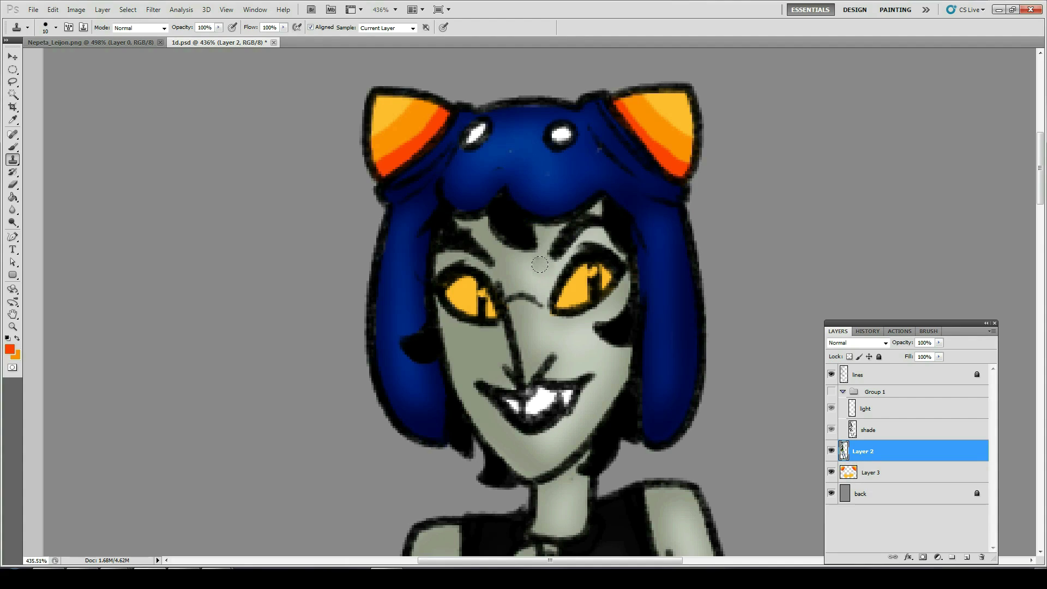
key([)
key([)
key([)
key([)
key([)
key([)
key([)
key([)
key([)
key(ctrl+0)
key(ctrl+s)
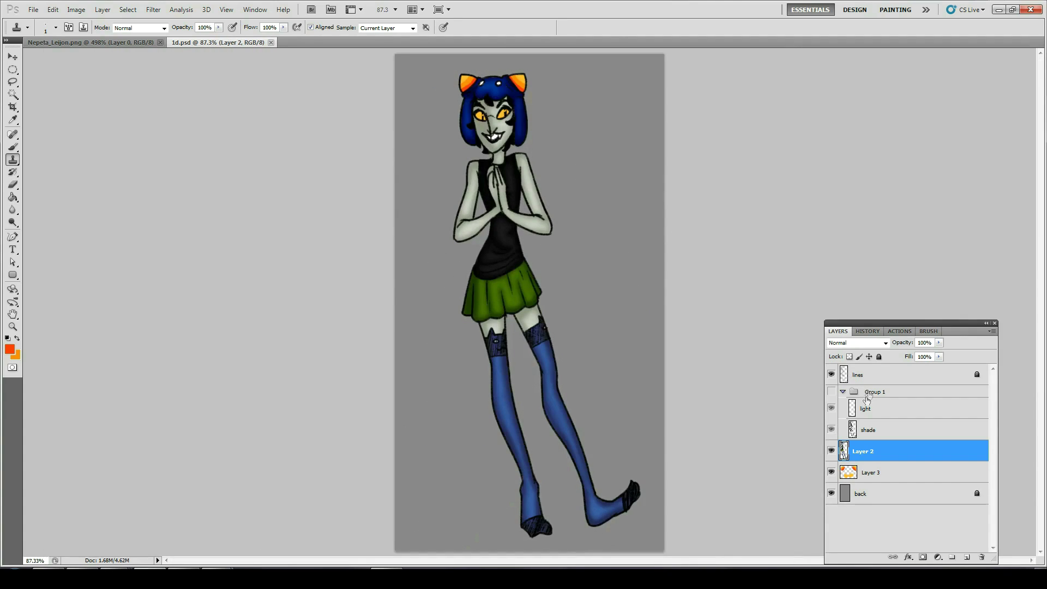
- Duplicate the light and shade layers and place the copies above Layer 3, clipped to it
click(864, 414)
shift+click(867, 430)
right_click(867, 430)
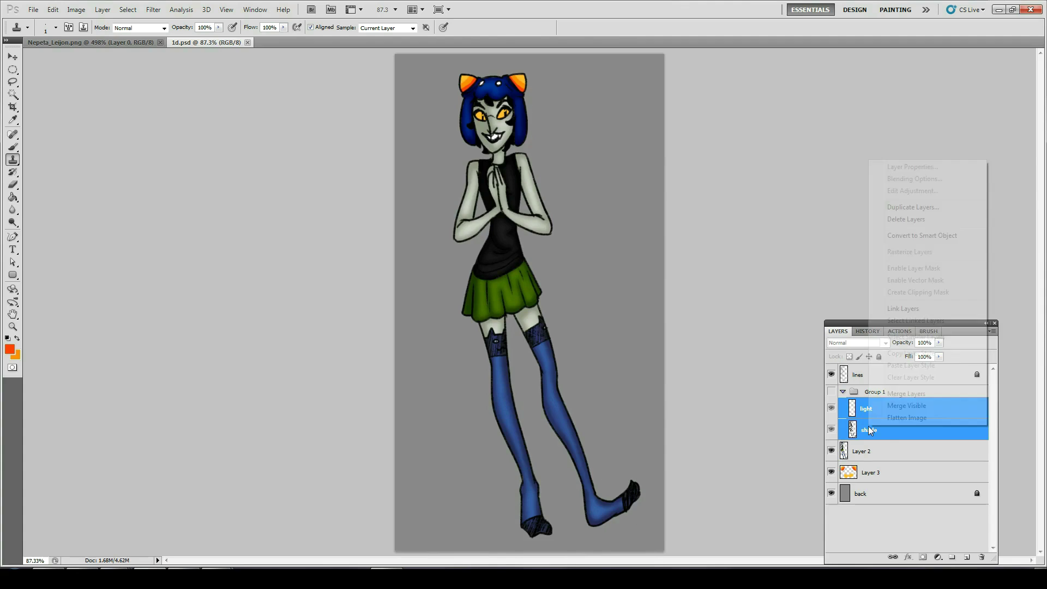
click(895, 211)
key(Return)
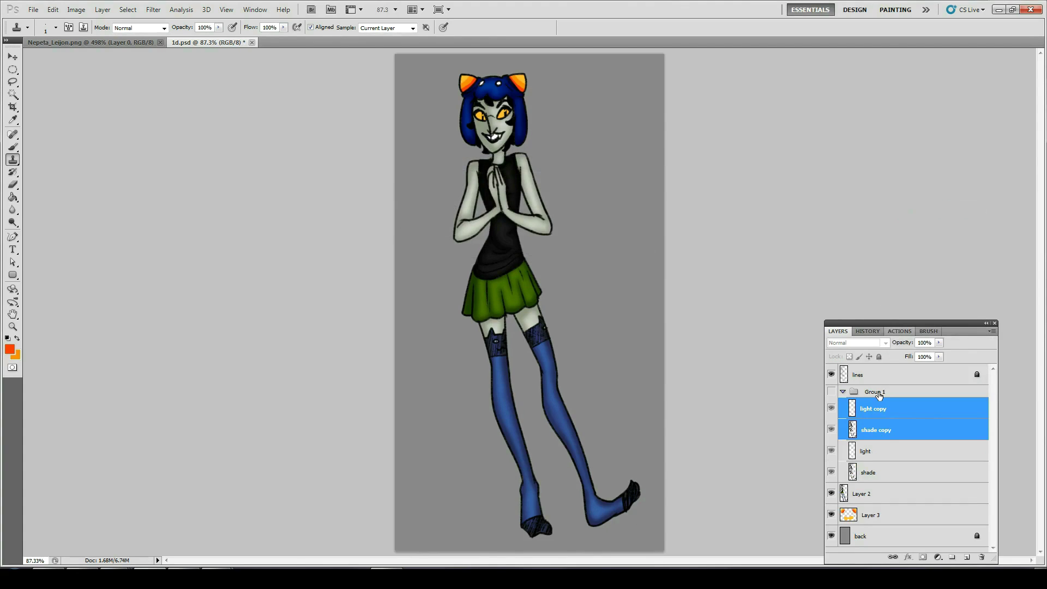
drag(880, 428, 888, 503)
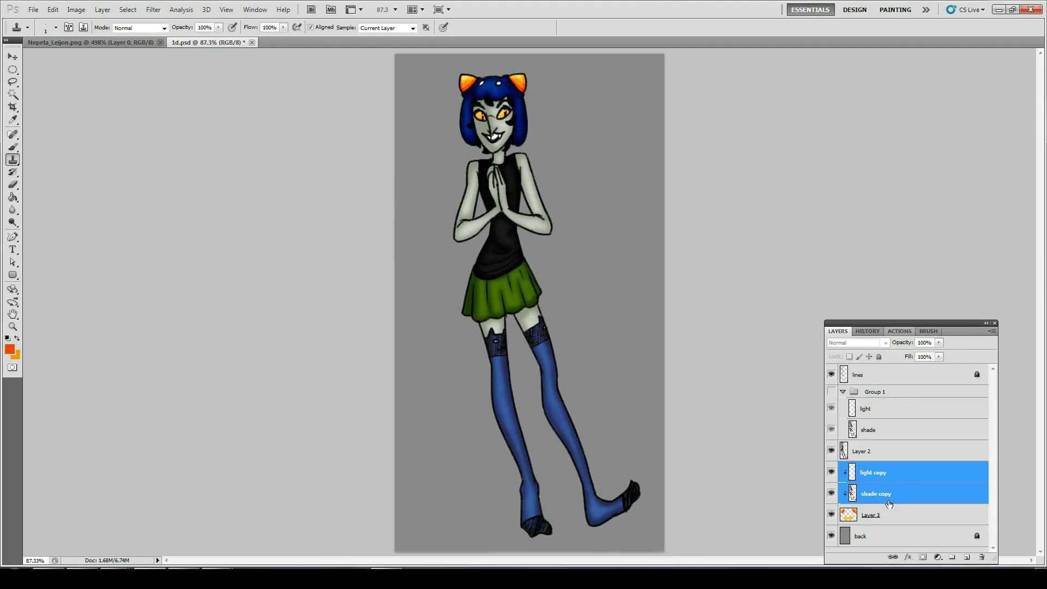
- Soften the eye shading on the clipped shade copy with the Blur tool at 100% strength
click(884, 494)
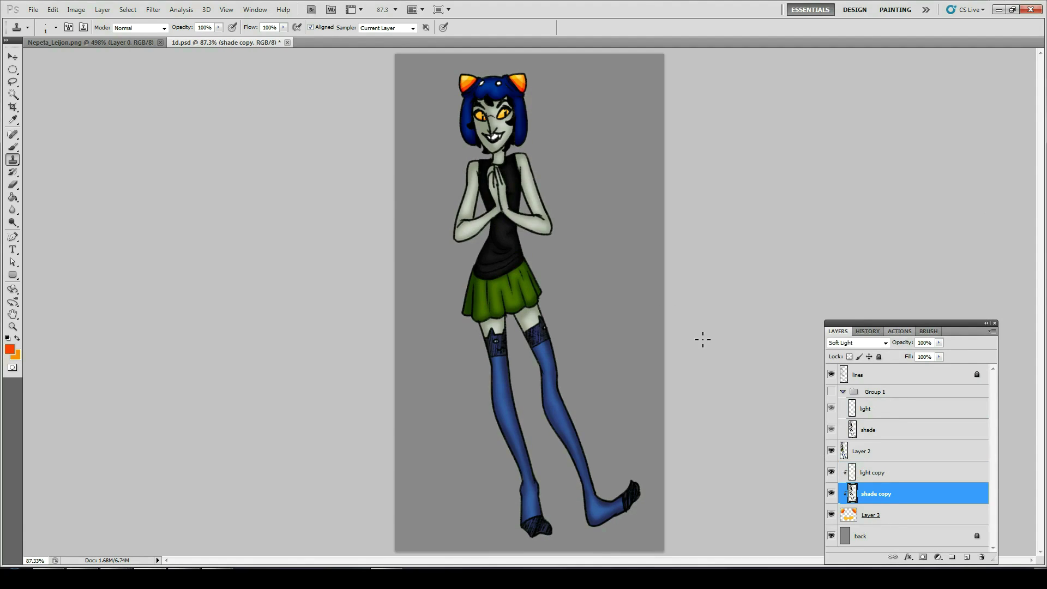
key(z)
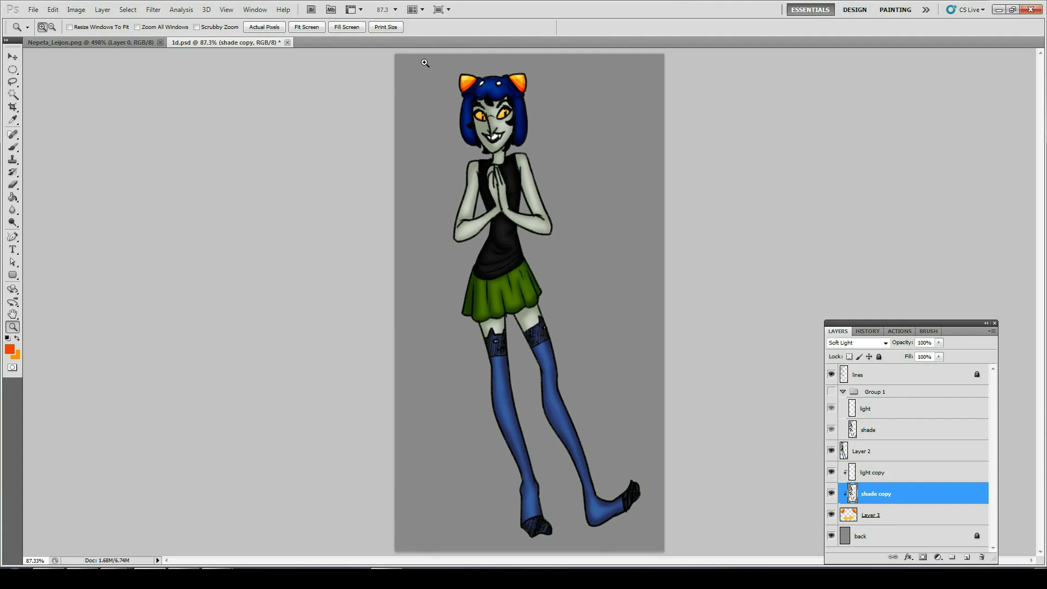
drag(592, 188, 590, 187)
key(r)
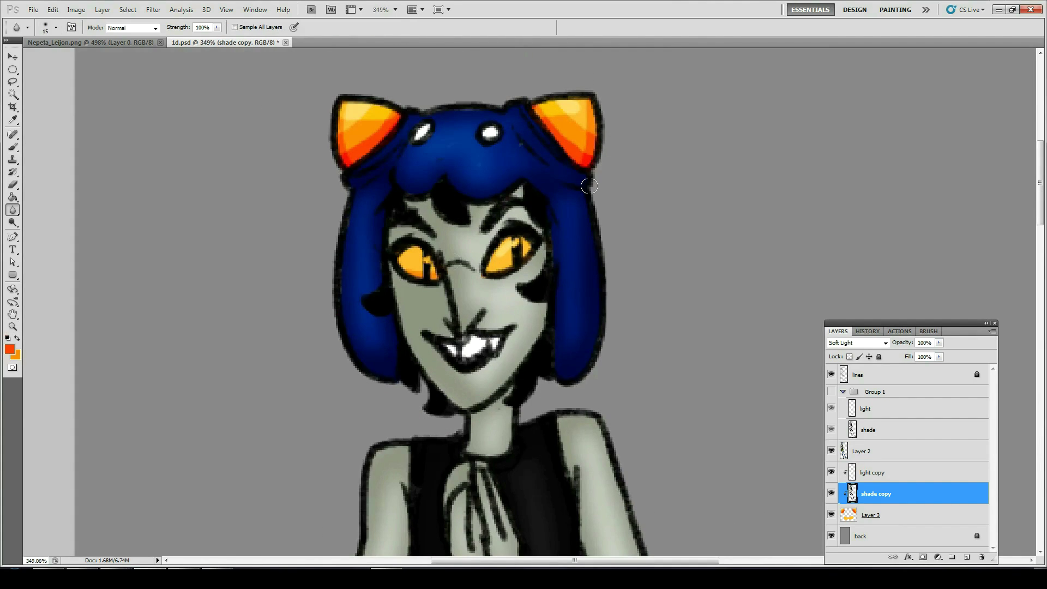
drag(399, 265, 410, 280)
click(871, 472)
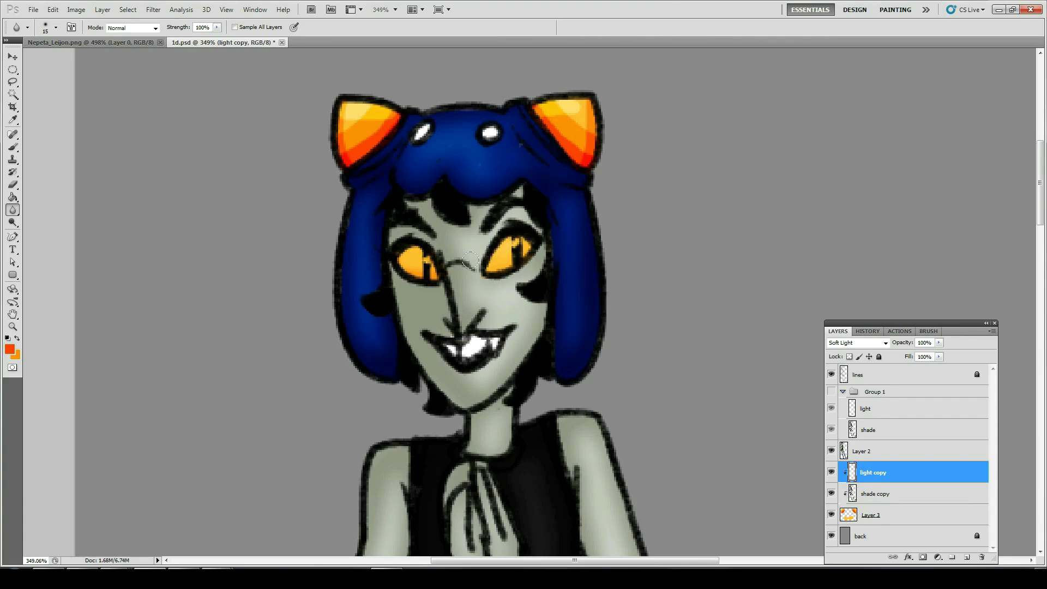
- Blur the cat ears' hard shading edges on the shade copy and their highlight edges on the light copy
click(872, 492)
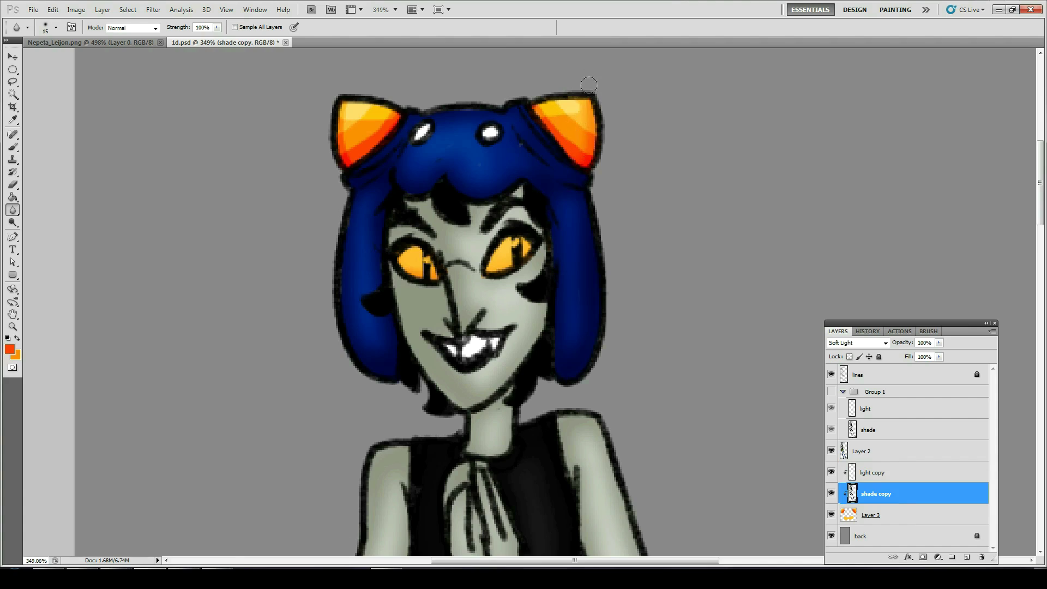
mouse_move(535, 113)
mouse_down()
mouse_move(518, 134)
mouse_move(546, 180)
mouse_move(541, 118)
mouse_up()
click(844, 470)
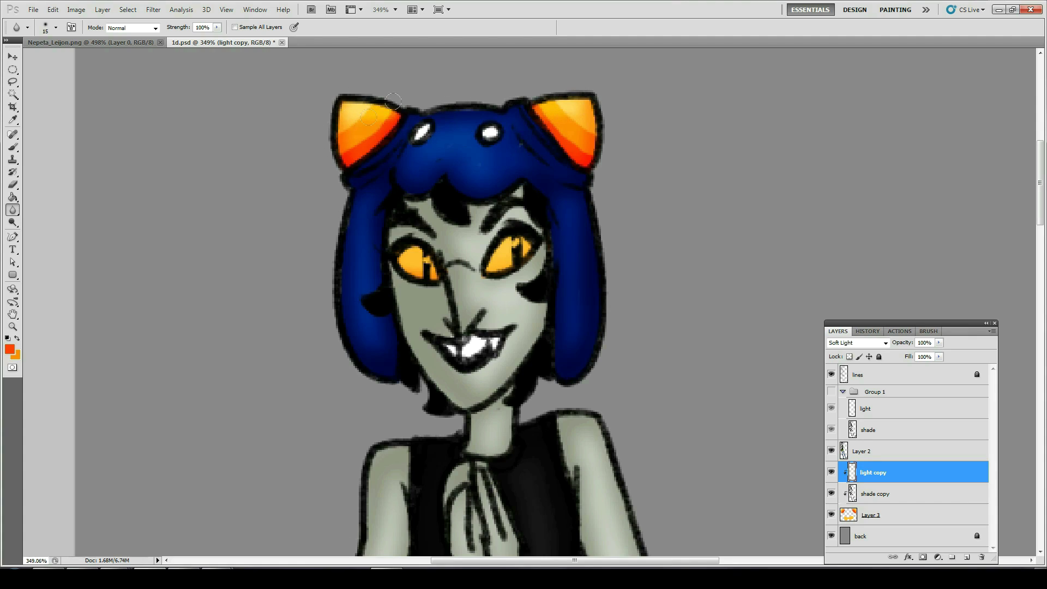
drag(343, 141, 347, 192)
key(ctrl+0)
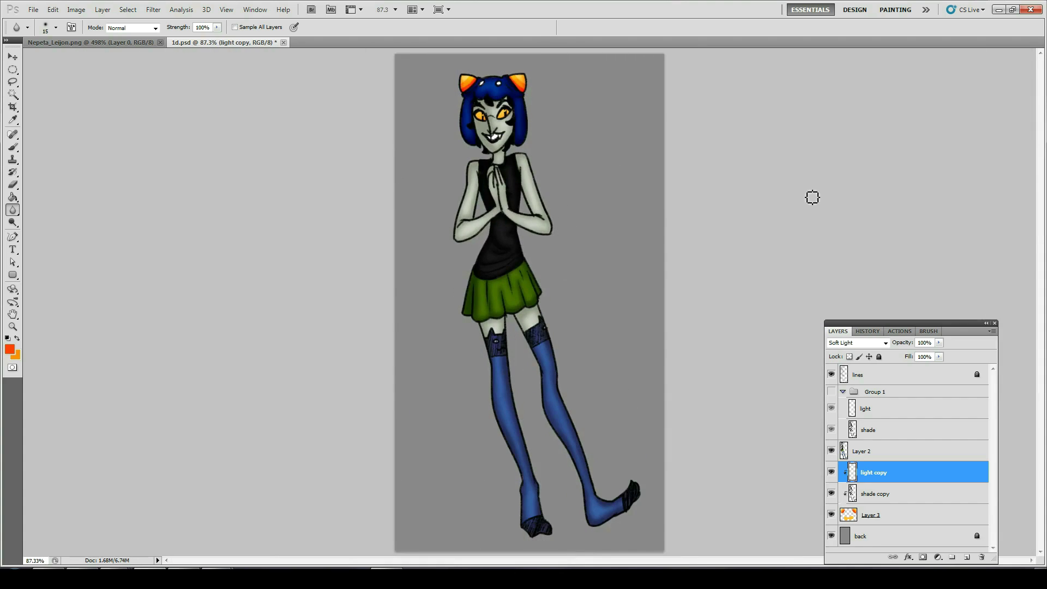